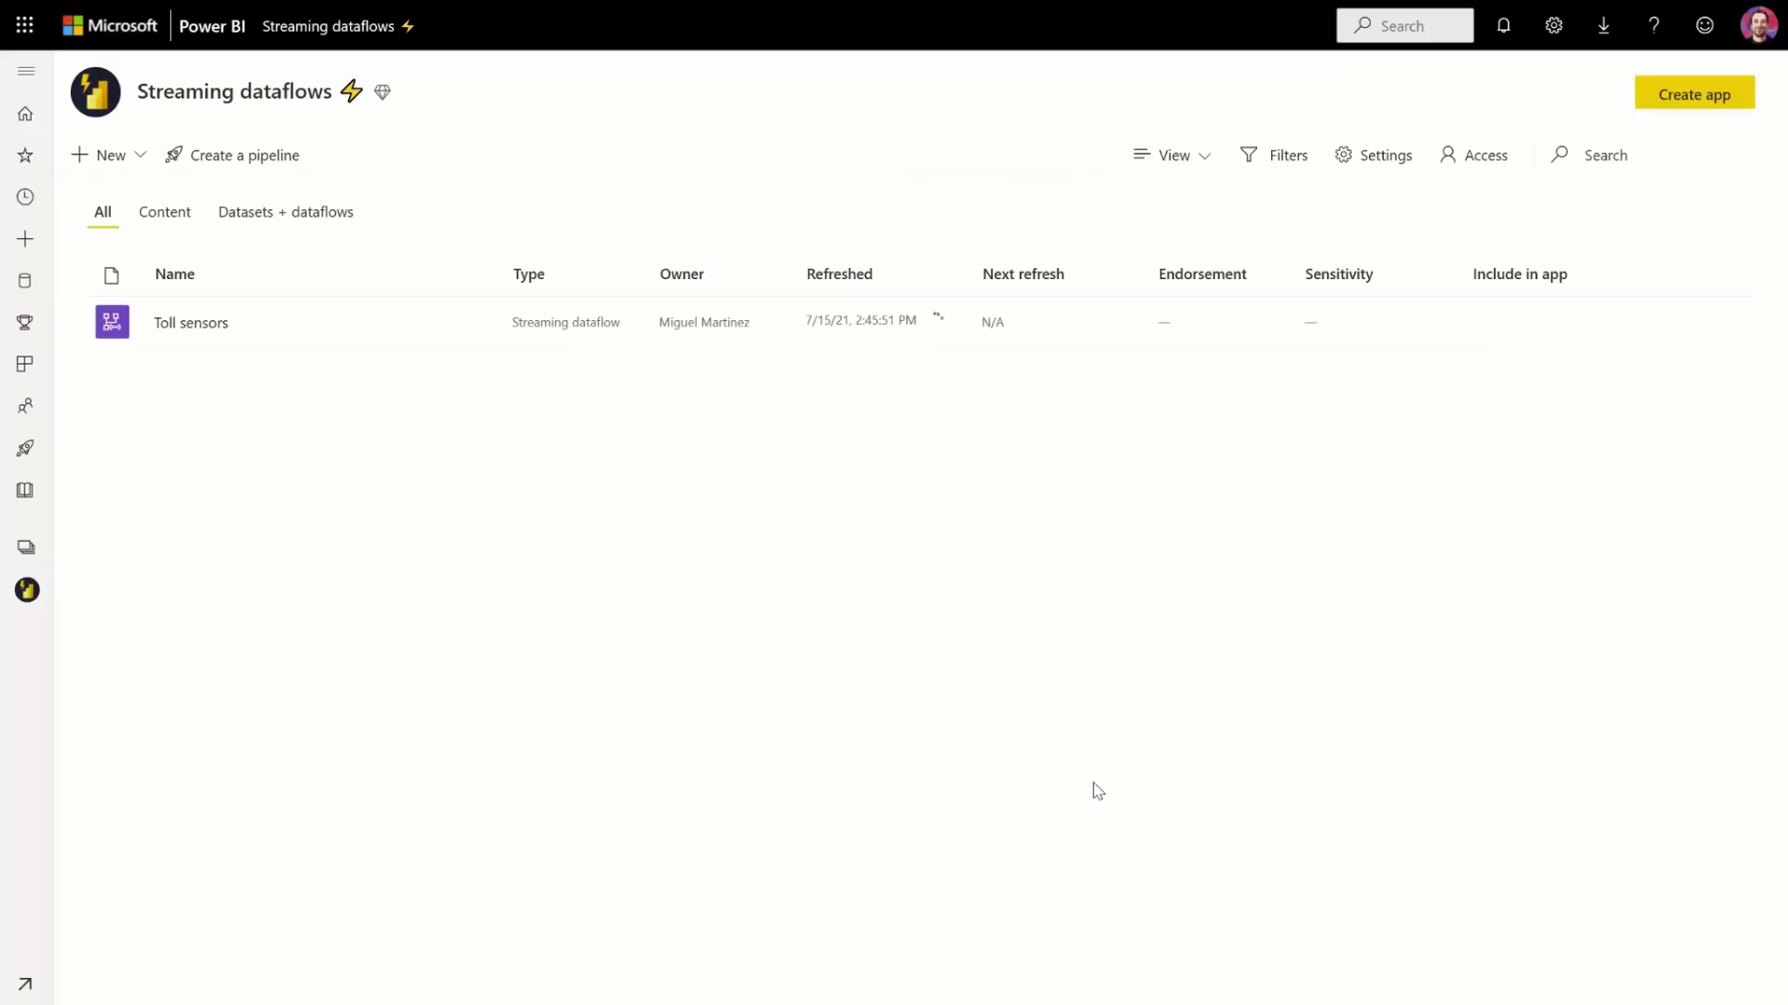
# - Create a new streaming dataflow named Toll in the Streaming dataflows workspace
pyautogui.click(142, 156)
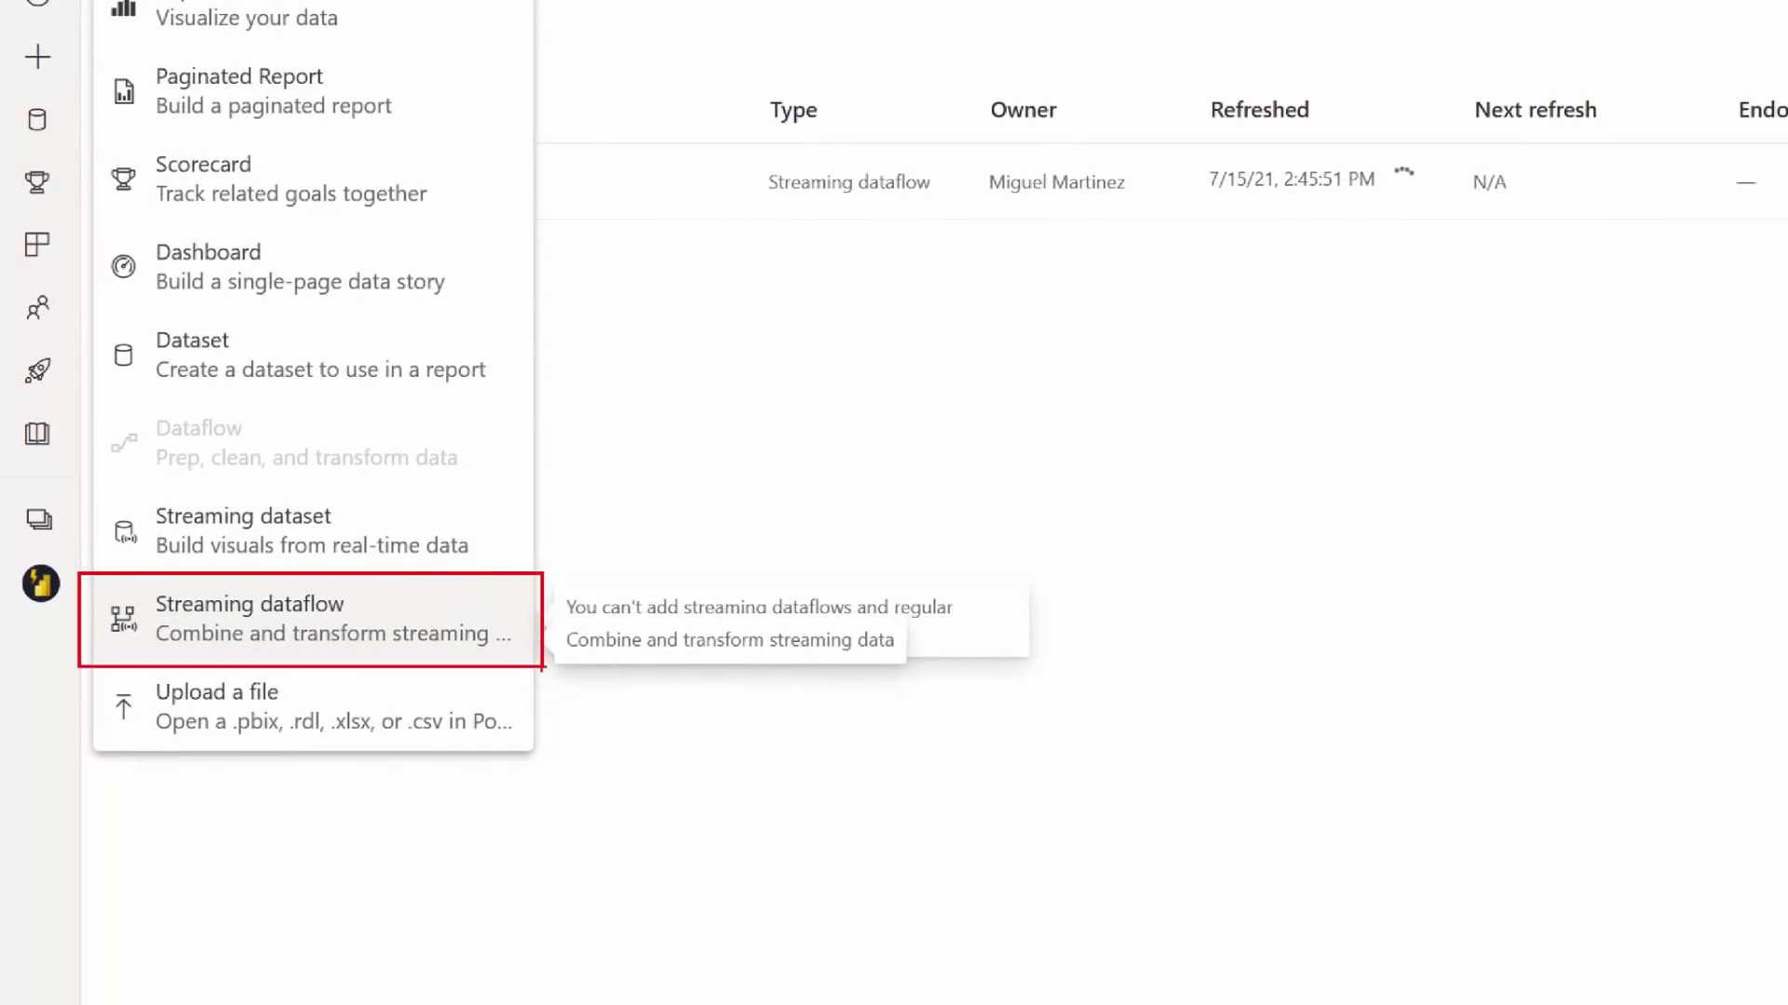
pyautogui.click(414, 633)
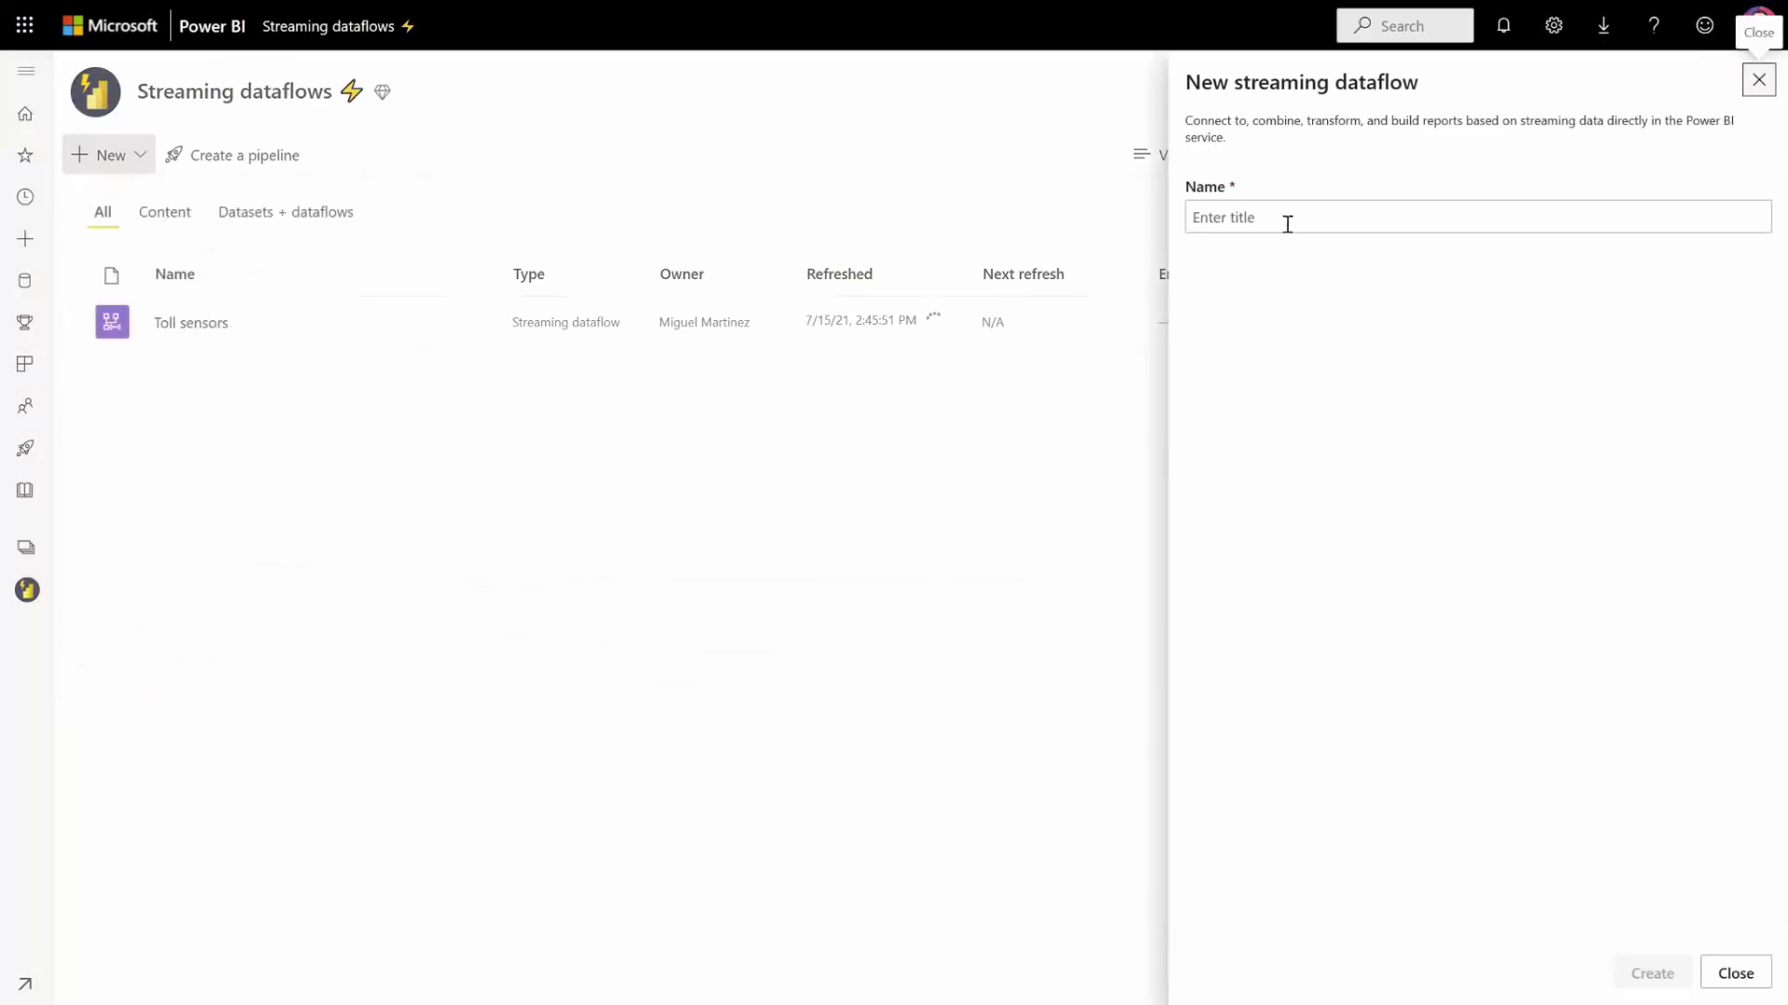
pyautogui.click(1292, 217)
pyautogui.write('Toll')
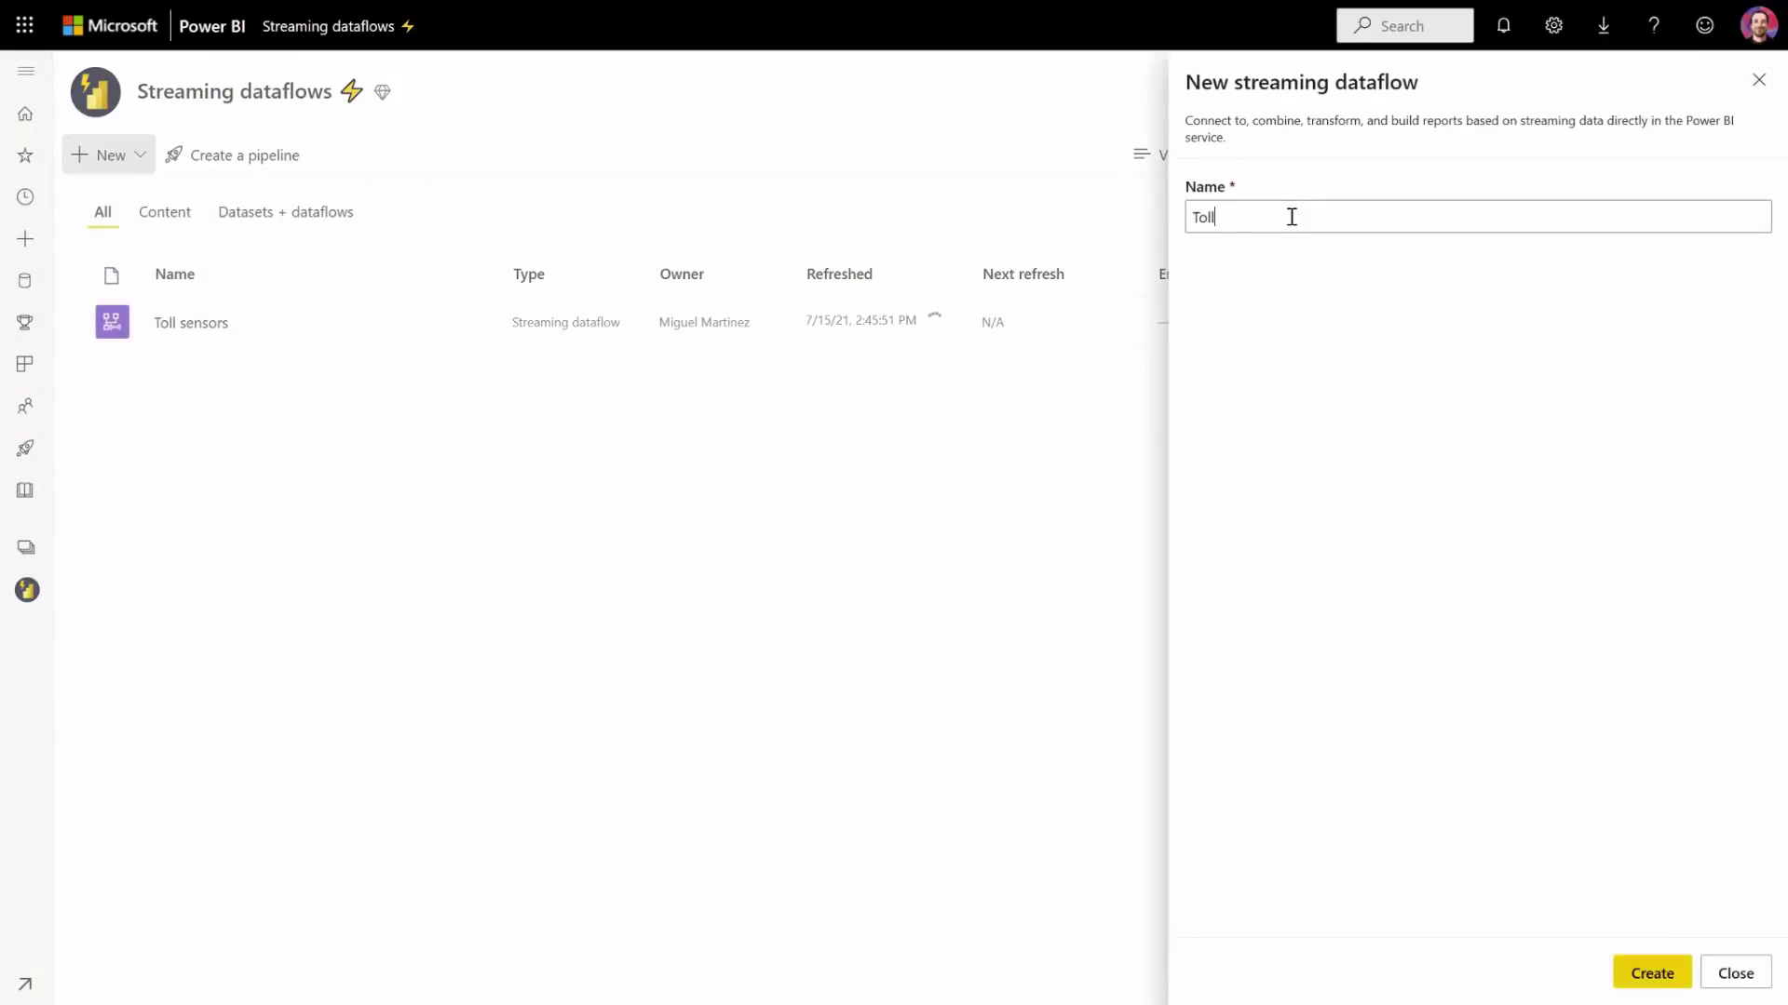
pyautogui.click(1652, 969)
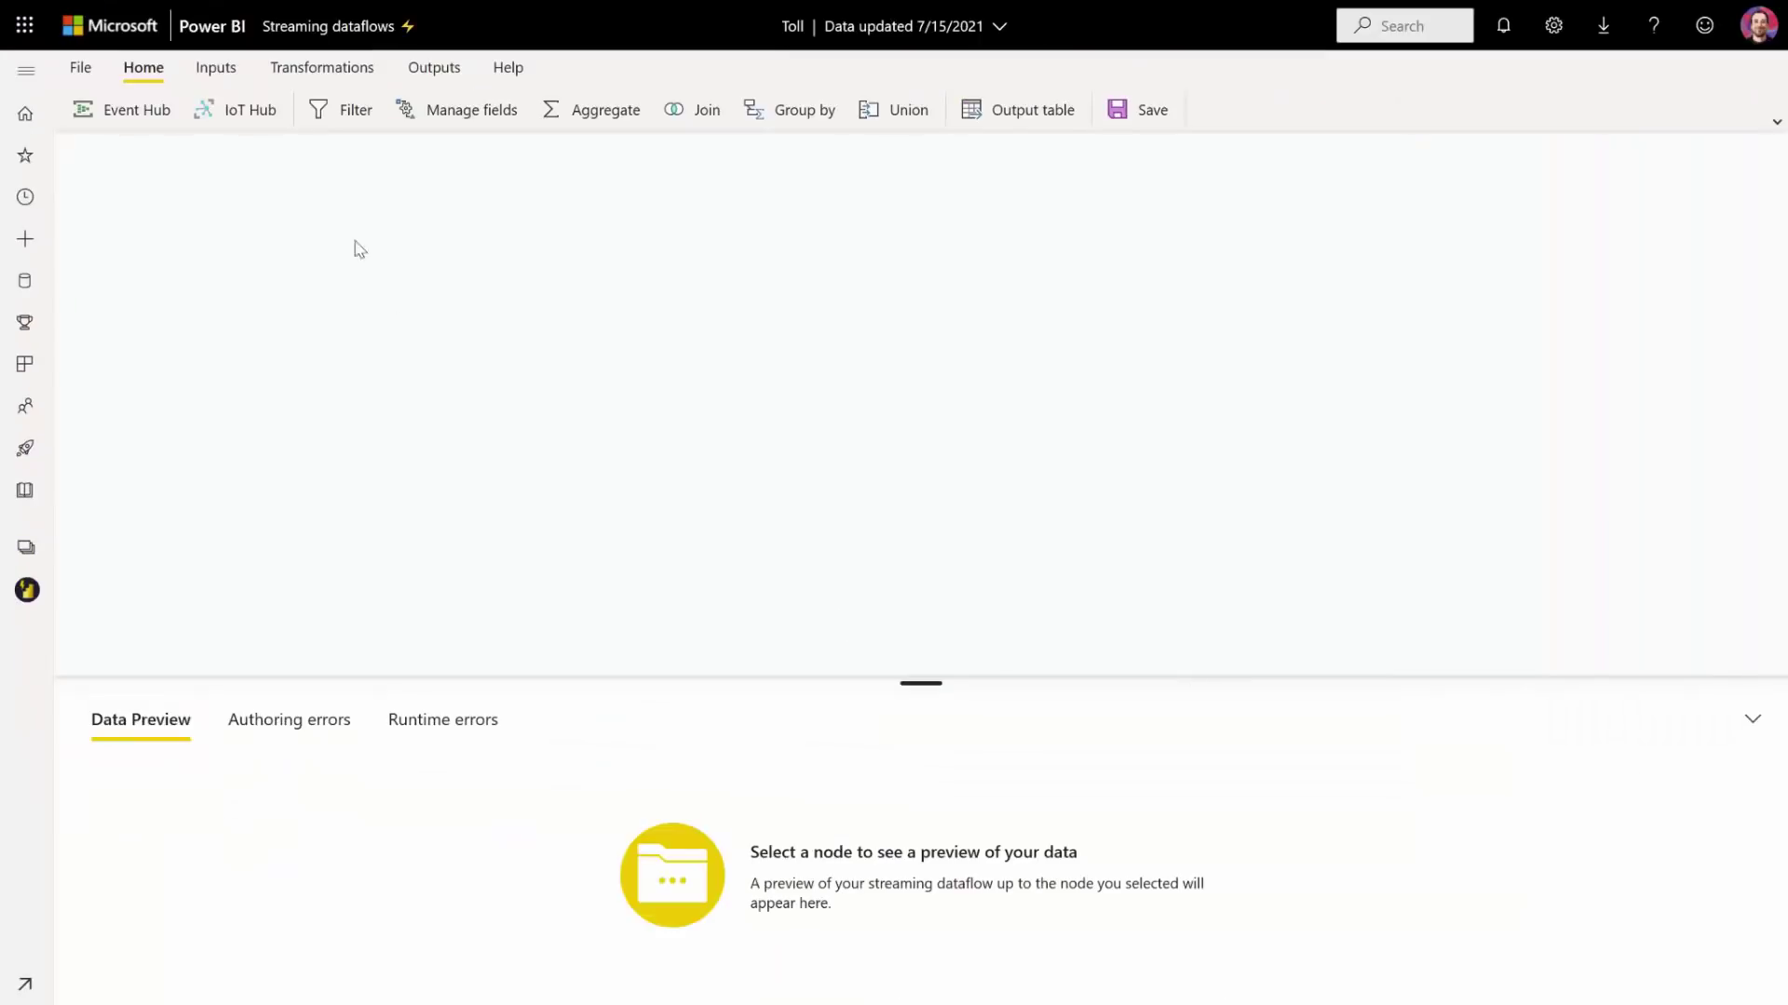
# - Add an Event Hub input and connect it by pasting the Event Hub connection string
pyautogui.click(166, 115)
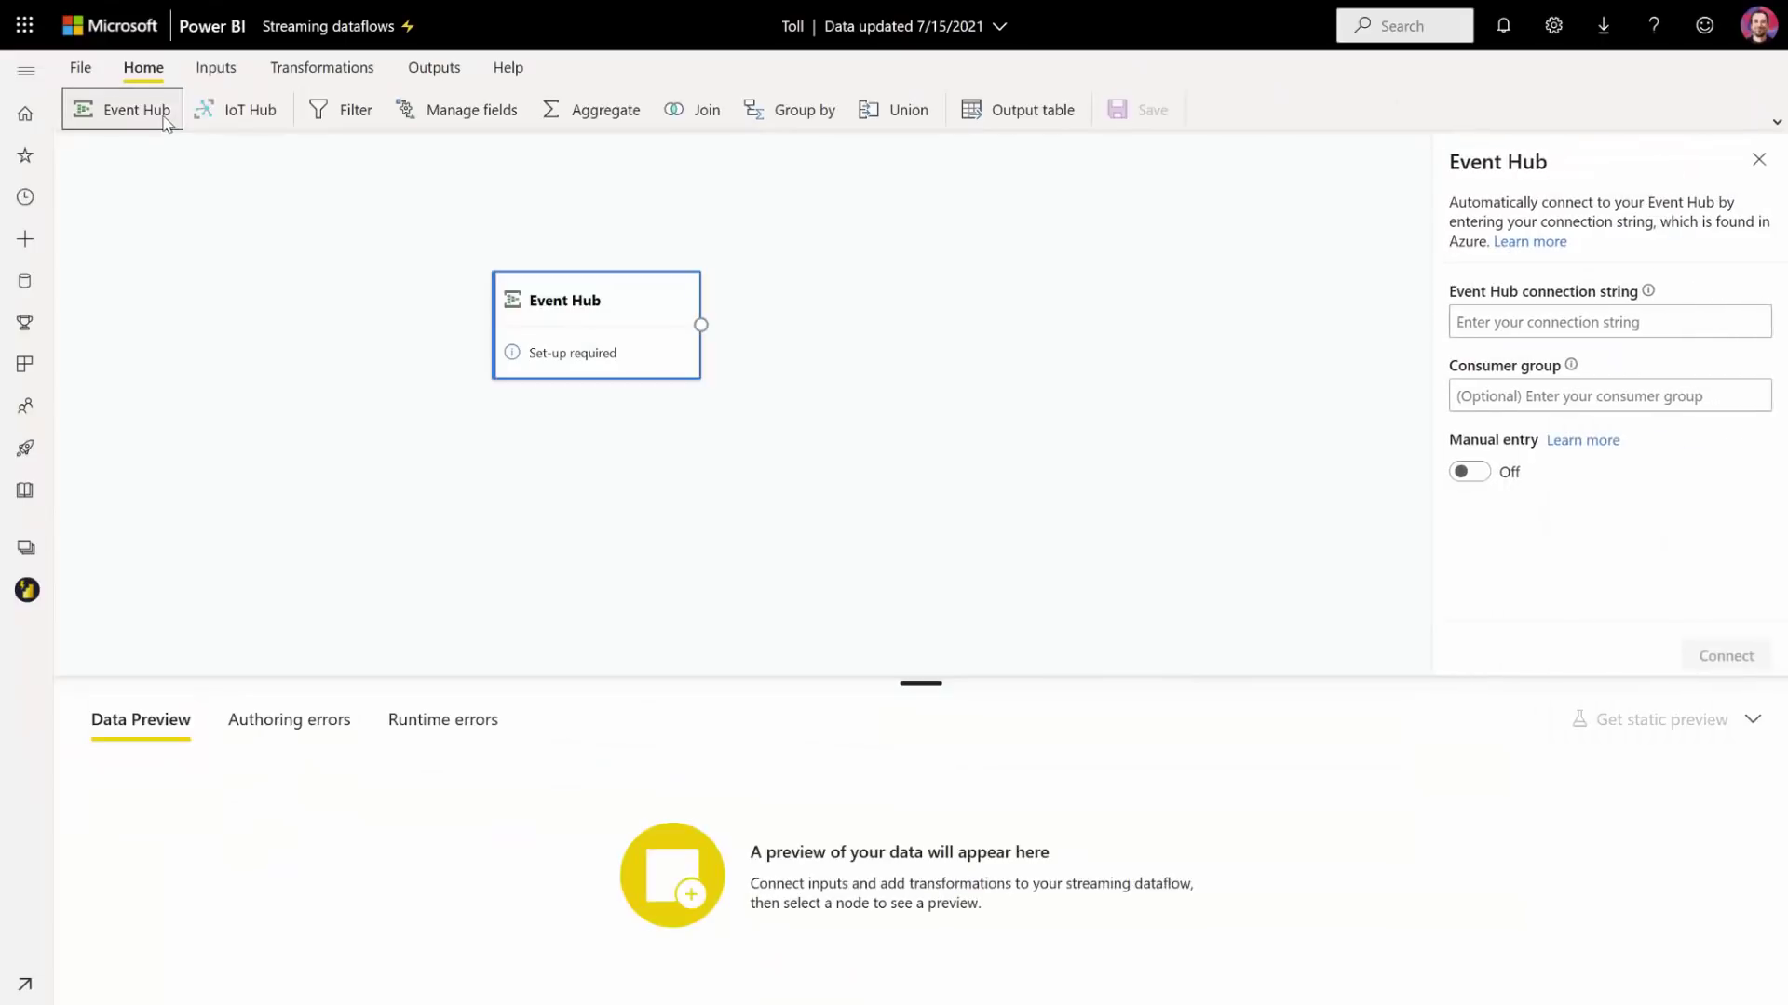
pyautogui.click(1479, 310)
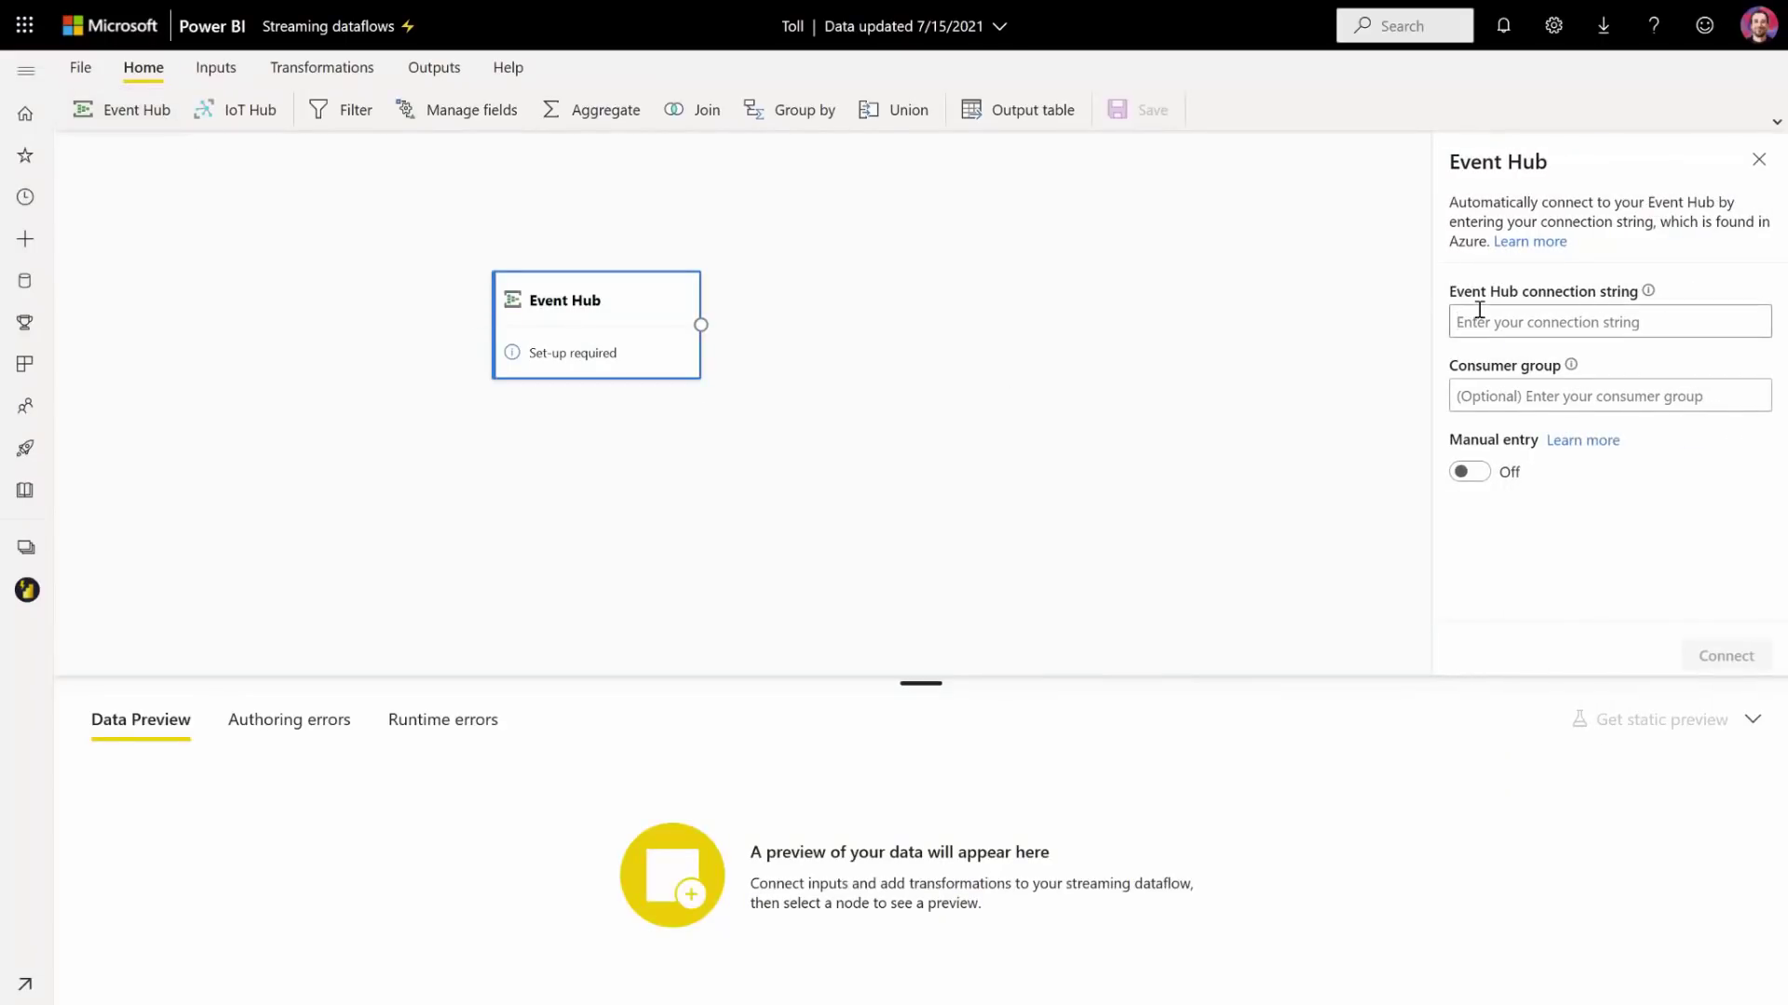
pyautogui.hotkey('ctrl', 'v')
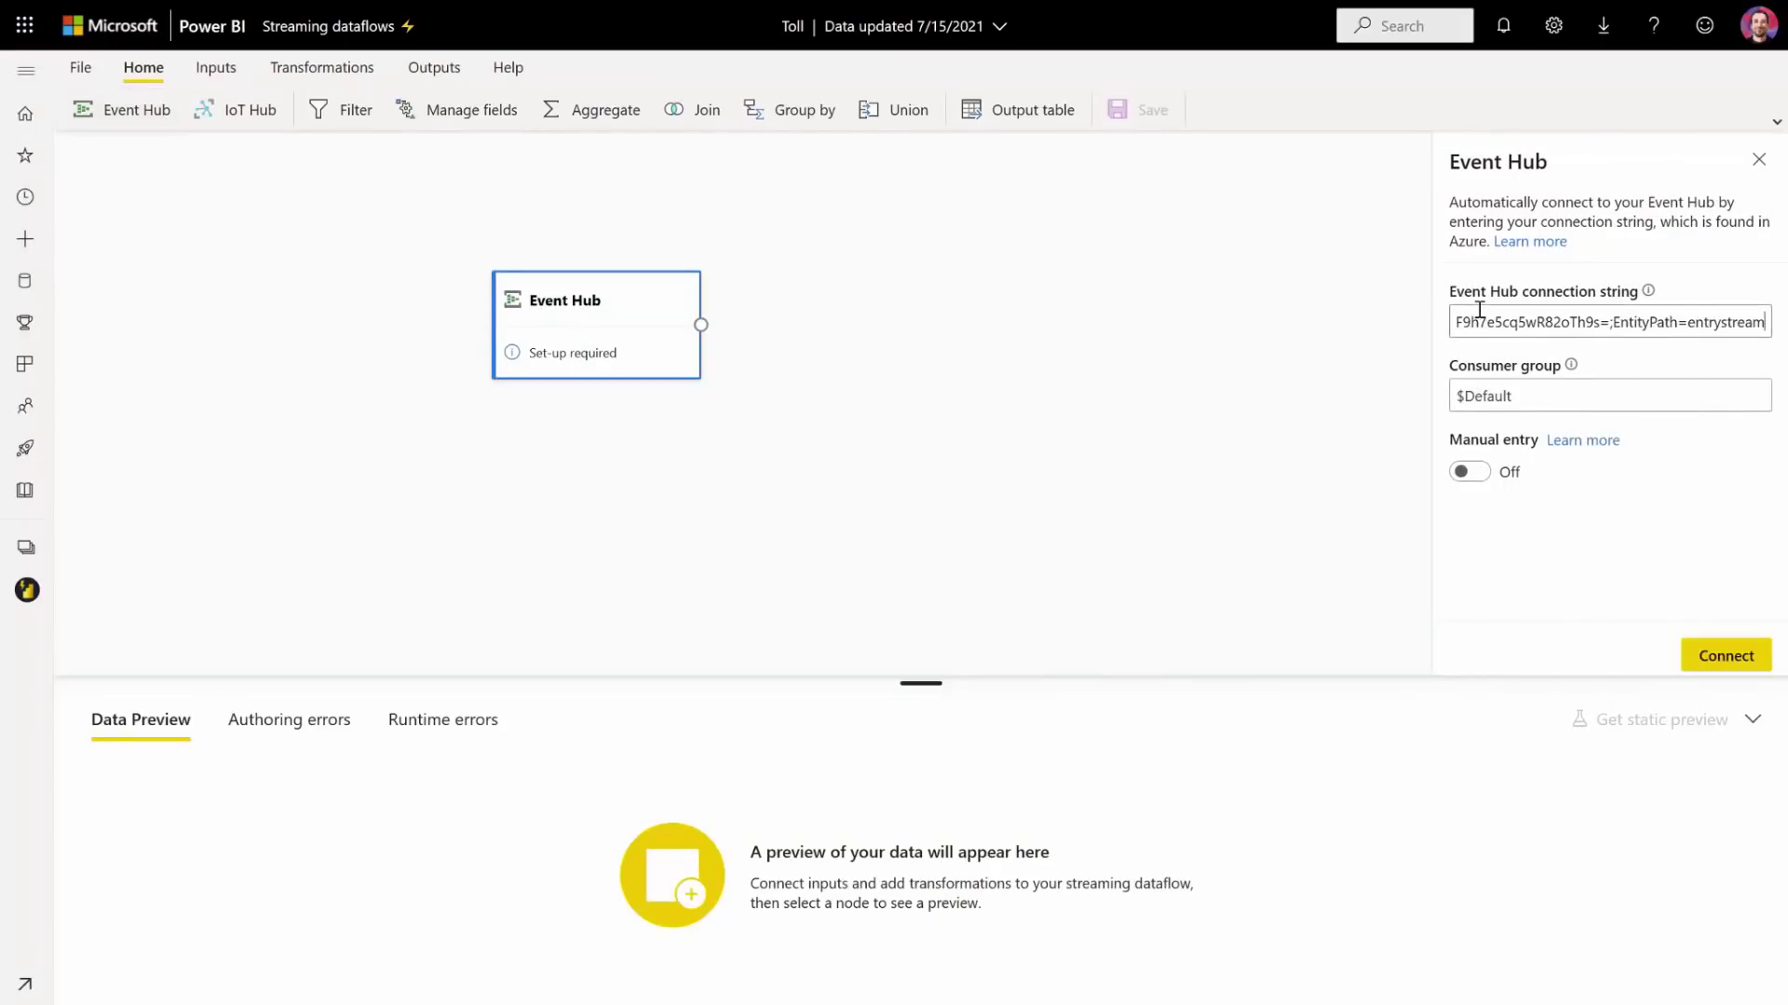
pyautogui.click(1754, 645)
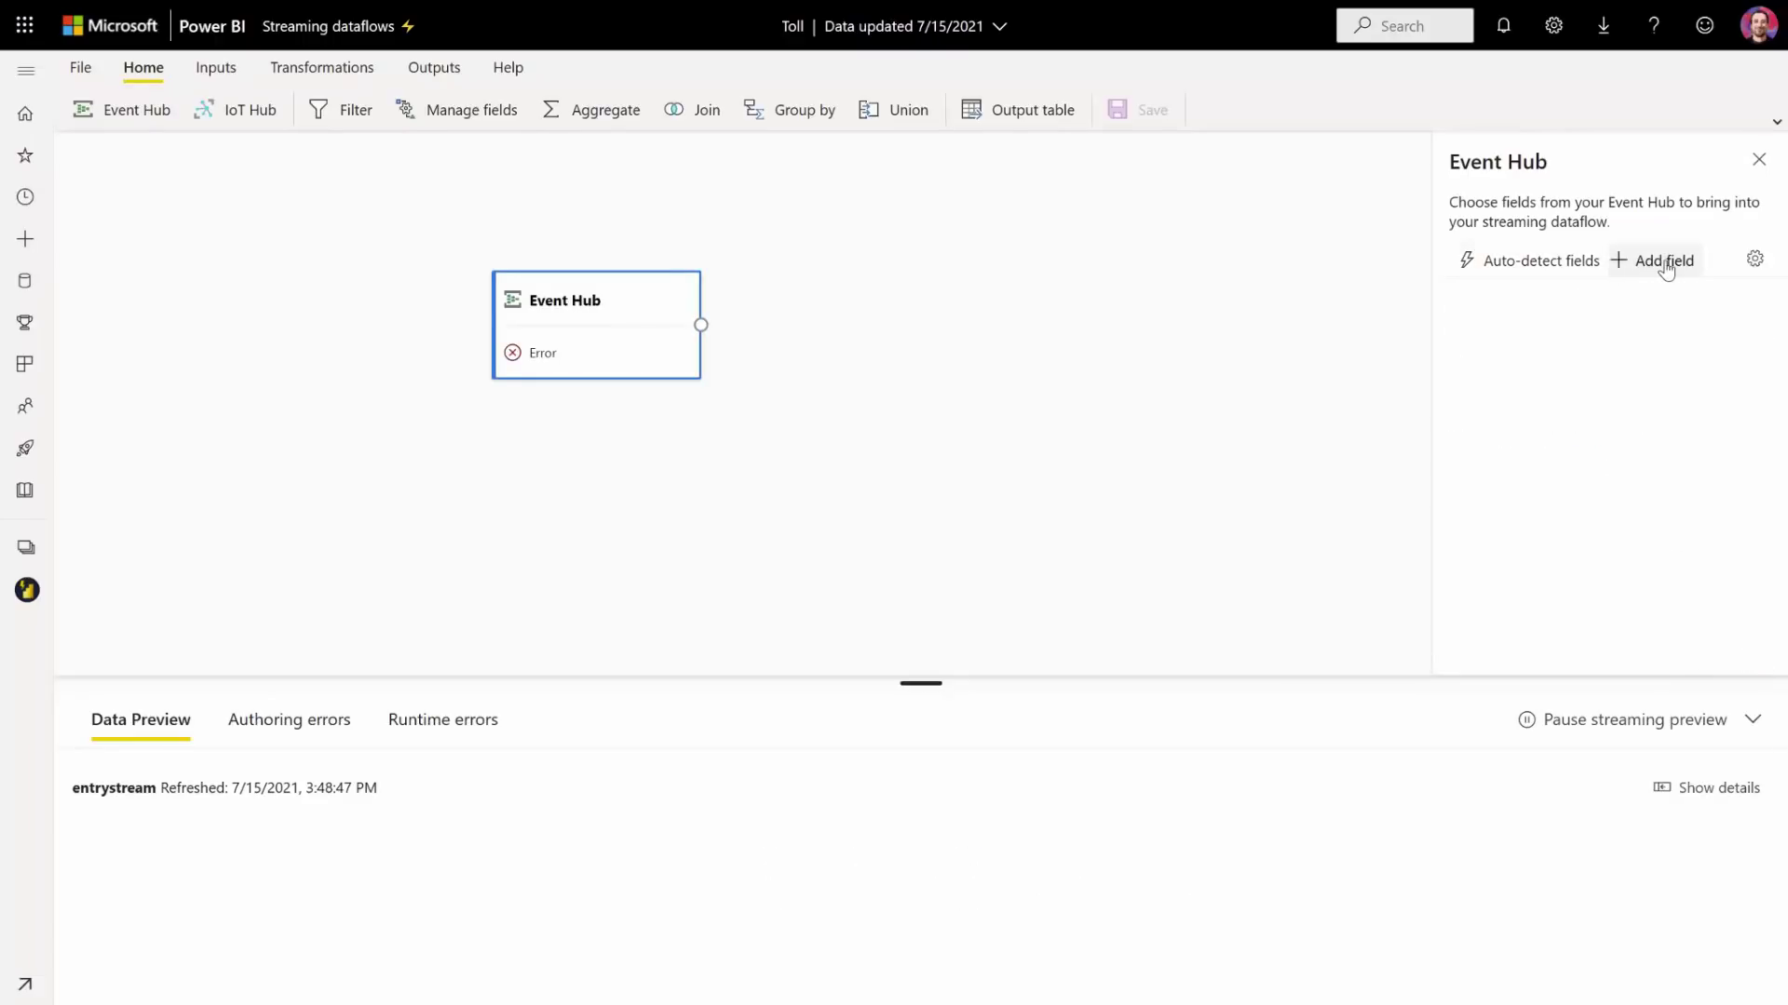
# - Auto-detect the Event Hub's fields and inspect the incoming rows in an enlarged data preview before collapsing it
pyautogui.click(1578, 272)
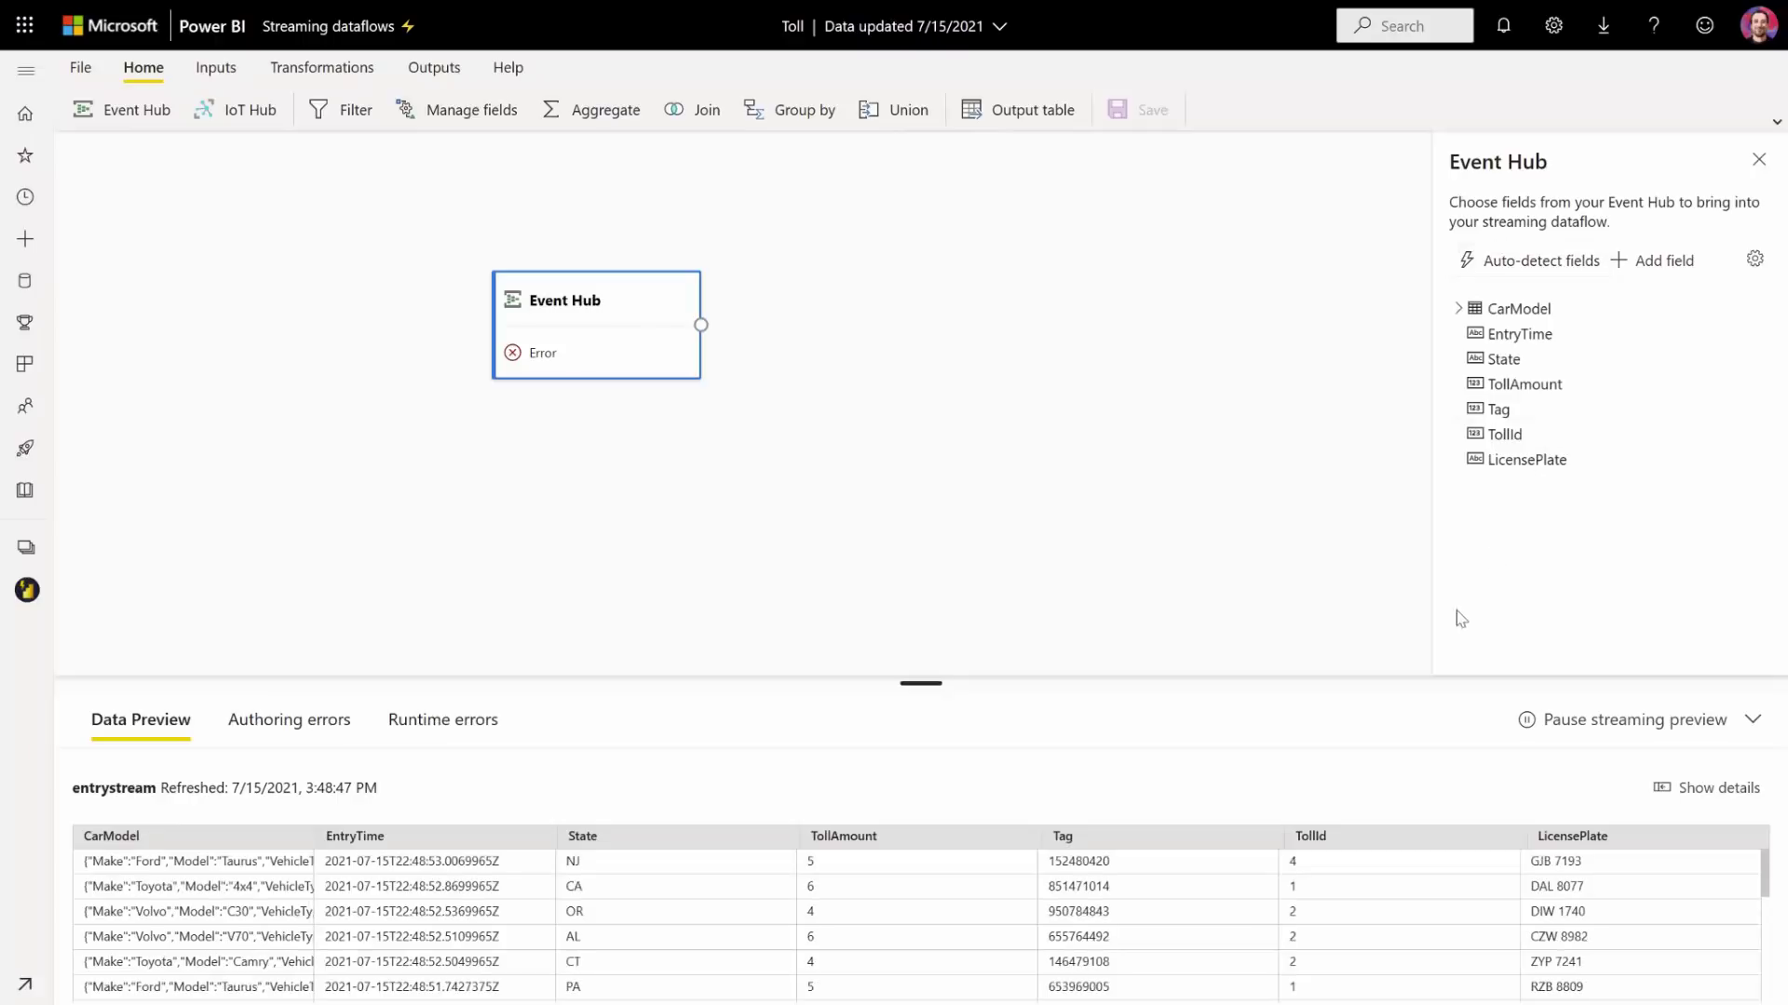
pyautogui.moveTo(921, 684); pyautogui.dragTo(921, 443)
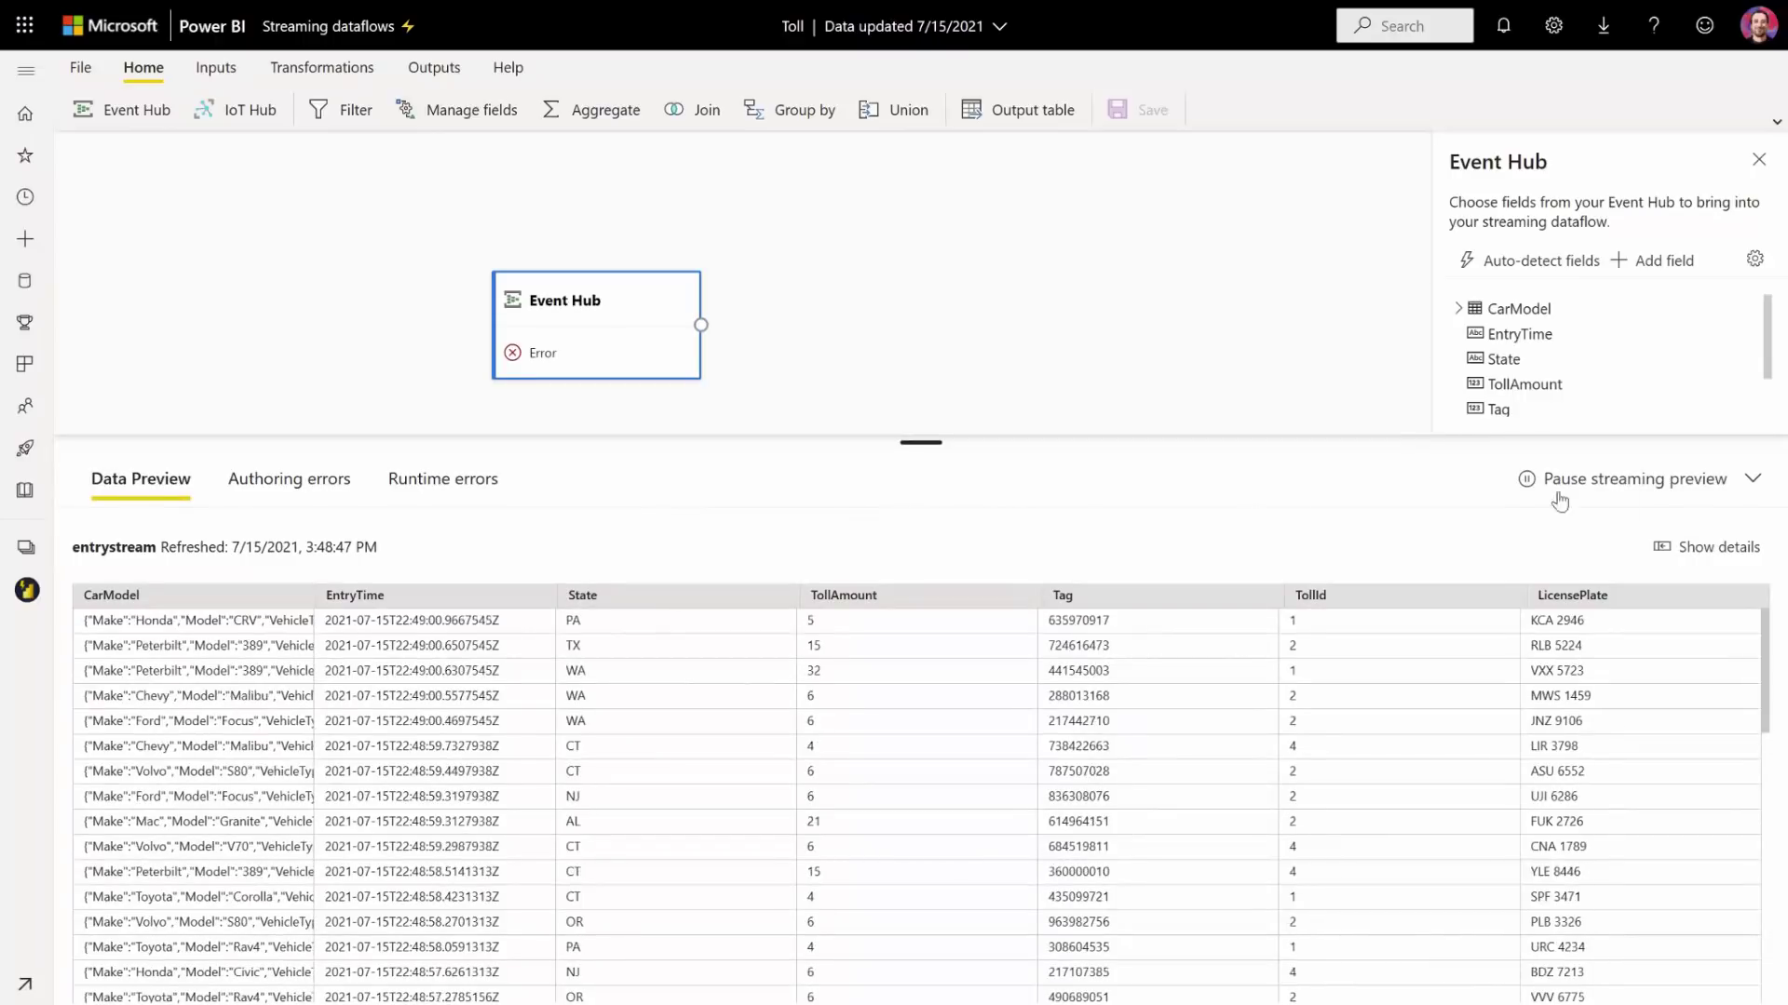
pyautogui.click(1750, 481)
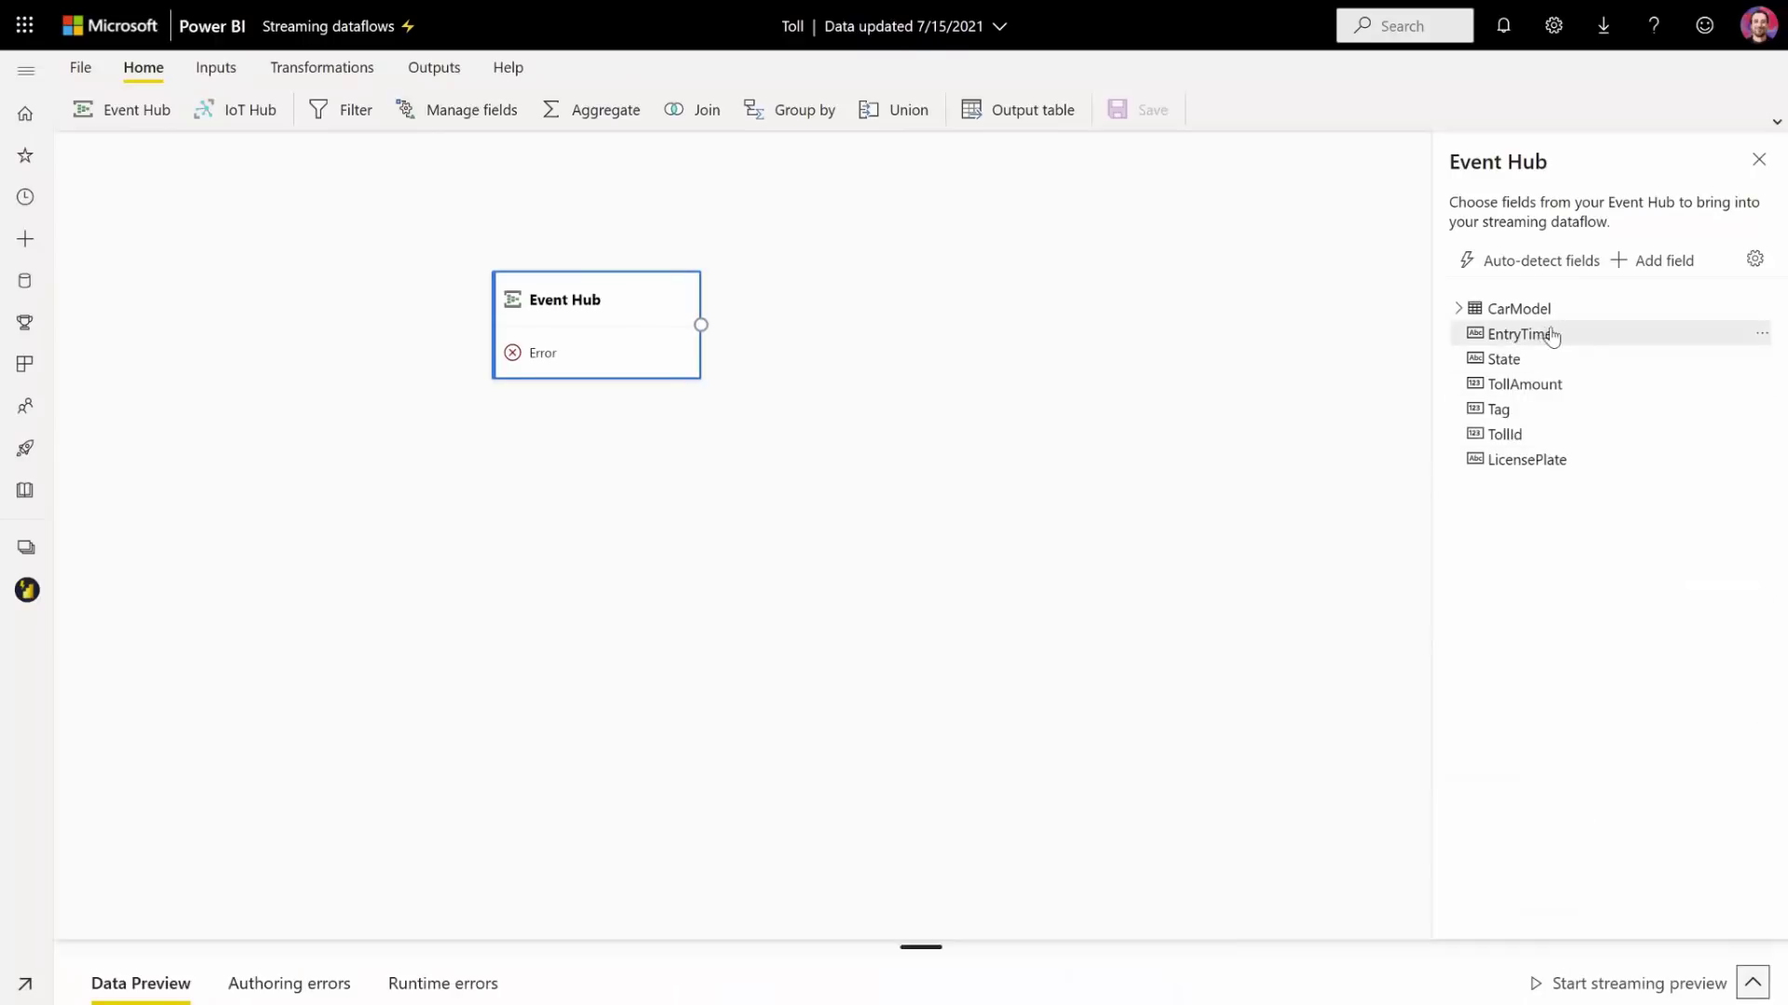
# - Change the data type of the Event Hub's EntryTime field to DateTime
pyautogui.click(1757, 337)
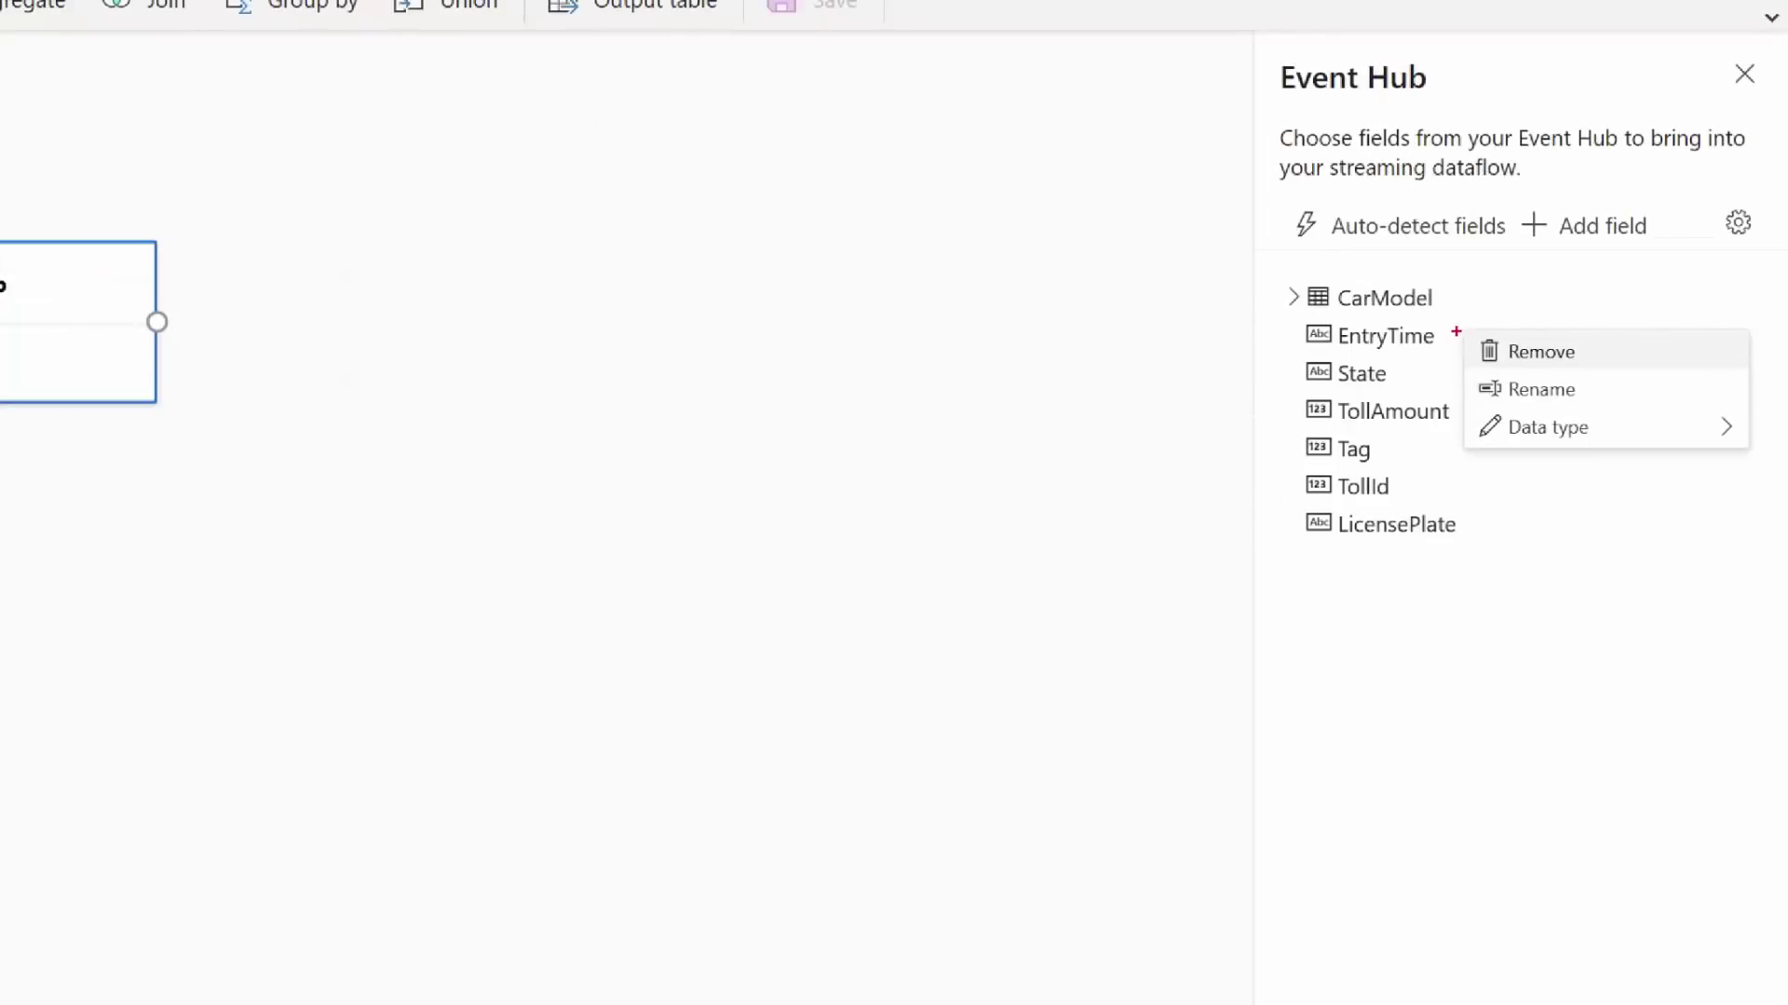
pyautogui.moveTo(1456, 331); pyautogui.dragTo(1757, 462)
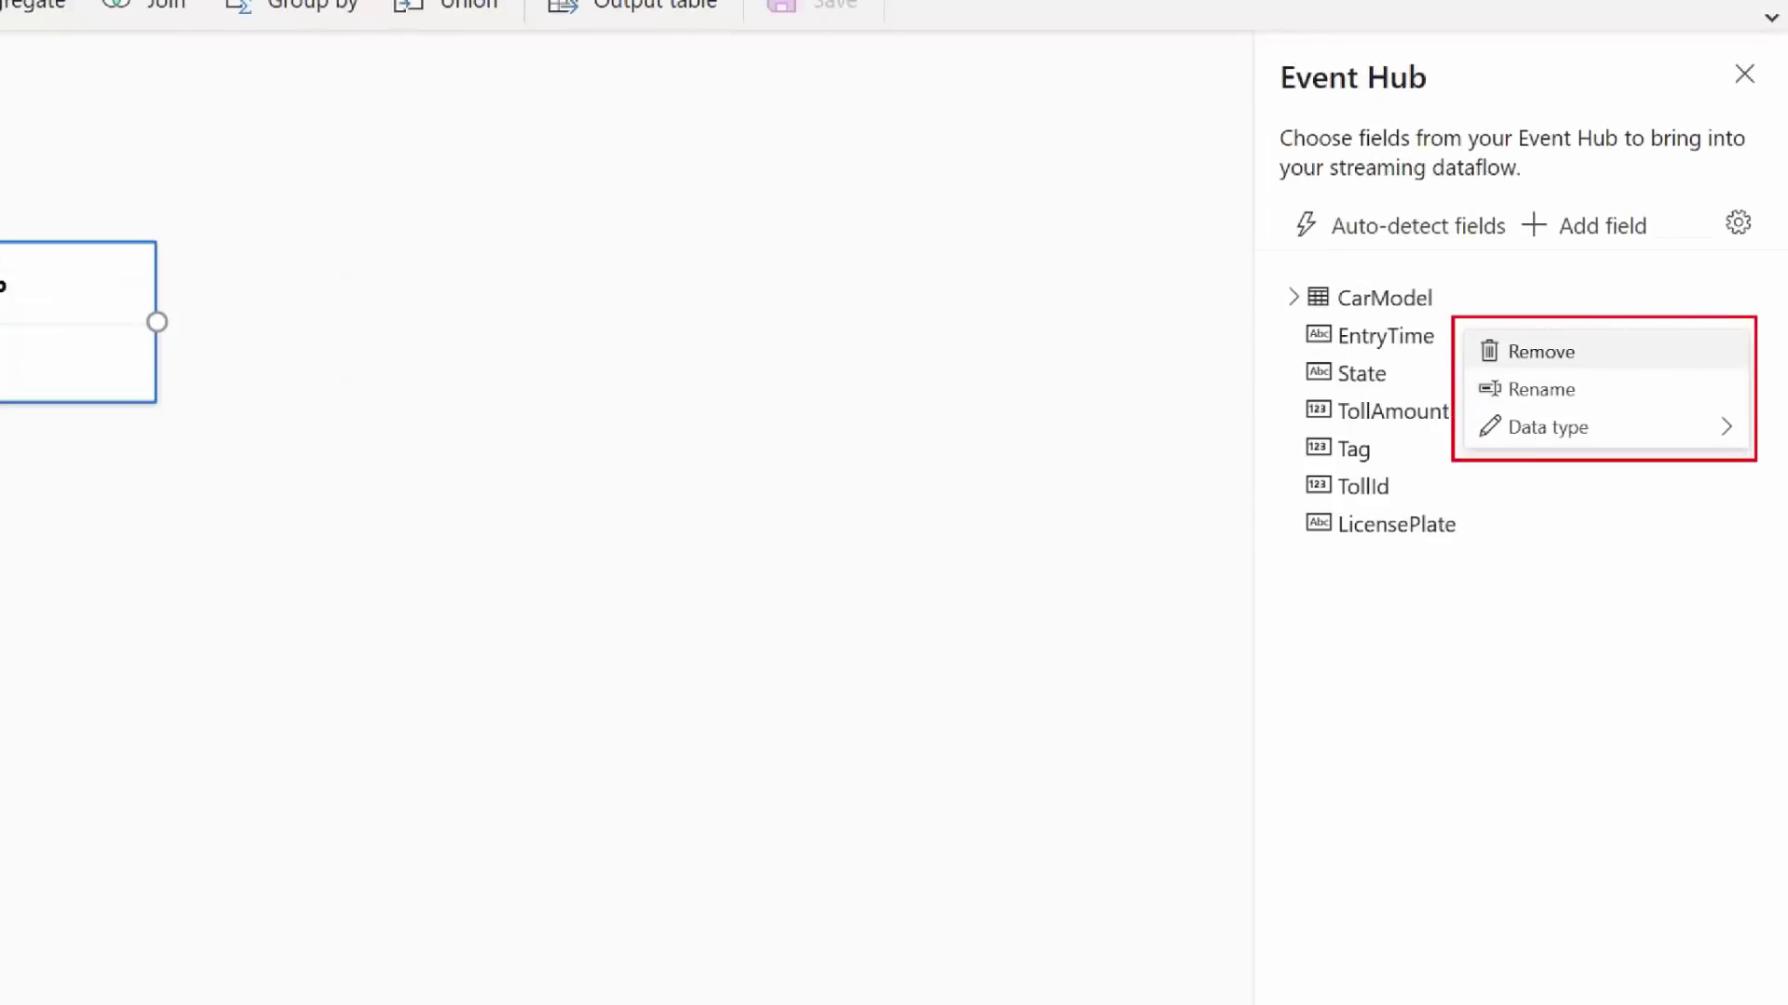
pyautogui.moveTo(1727, 431)
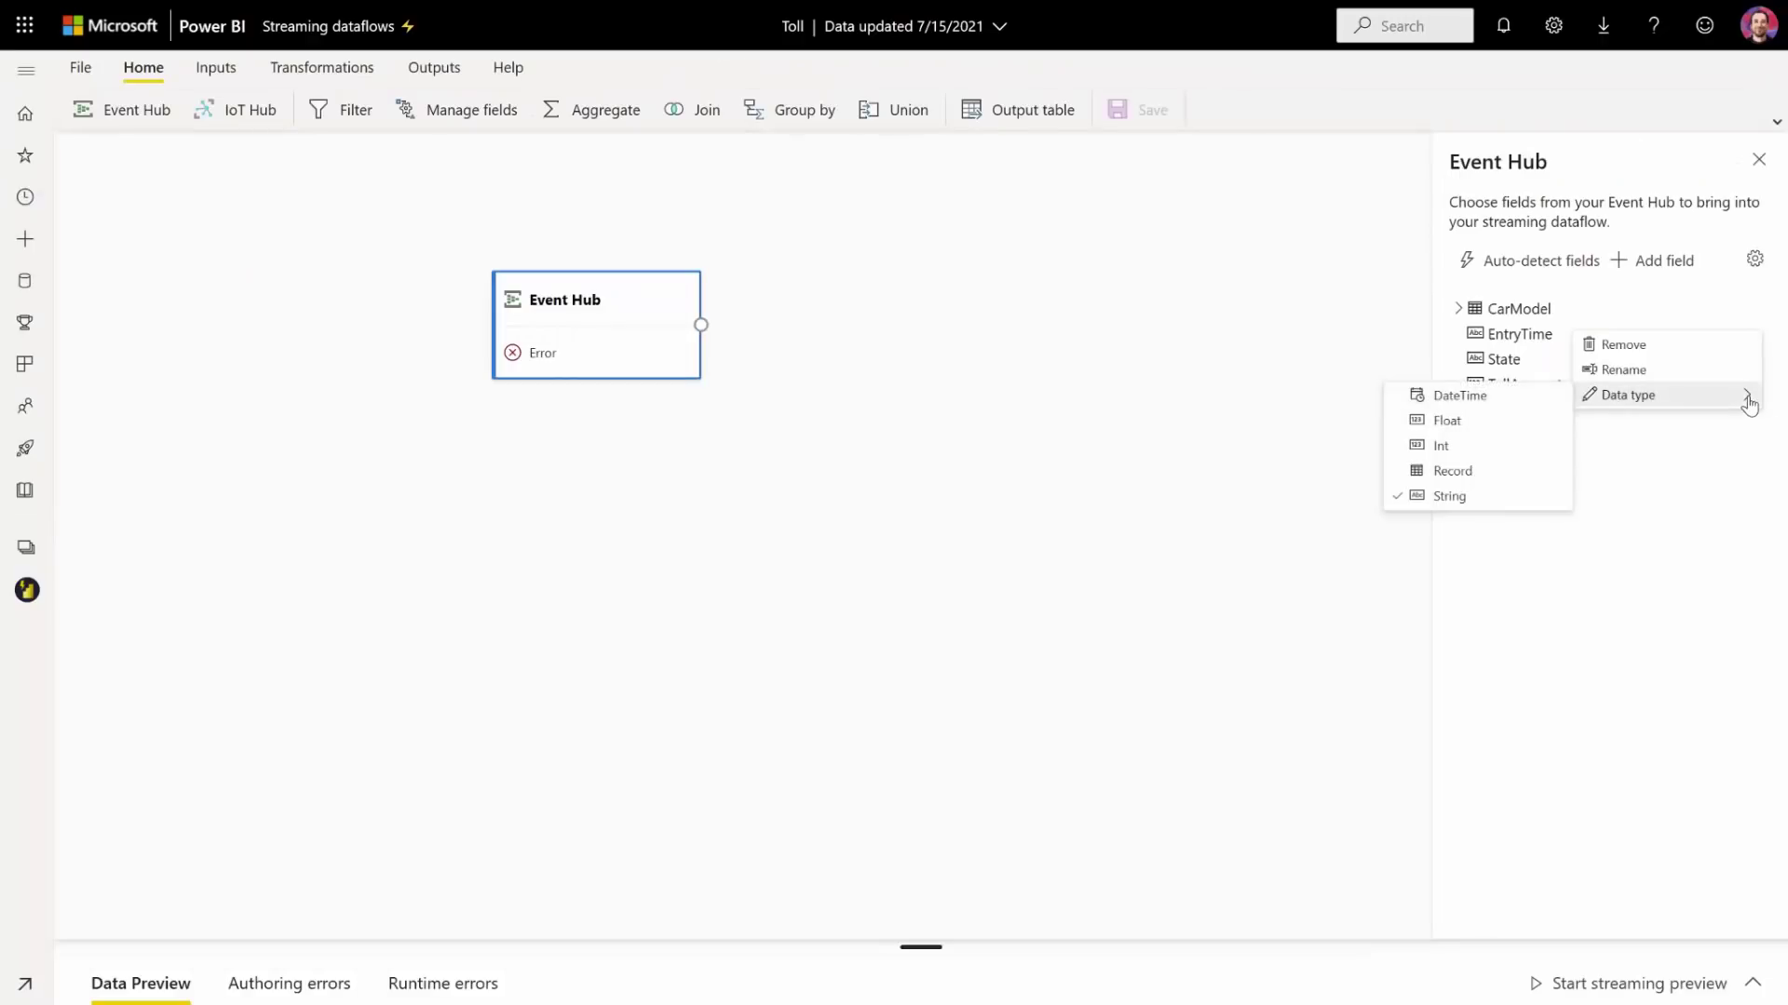
pyautogui.click(1503, 399)
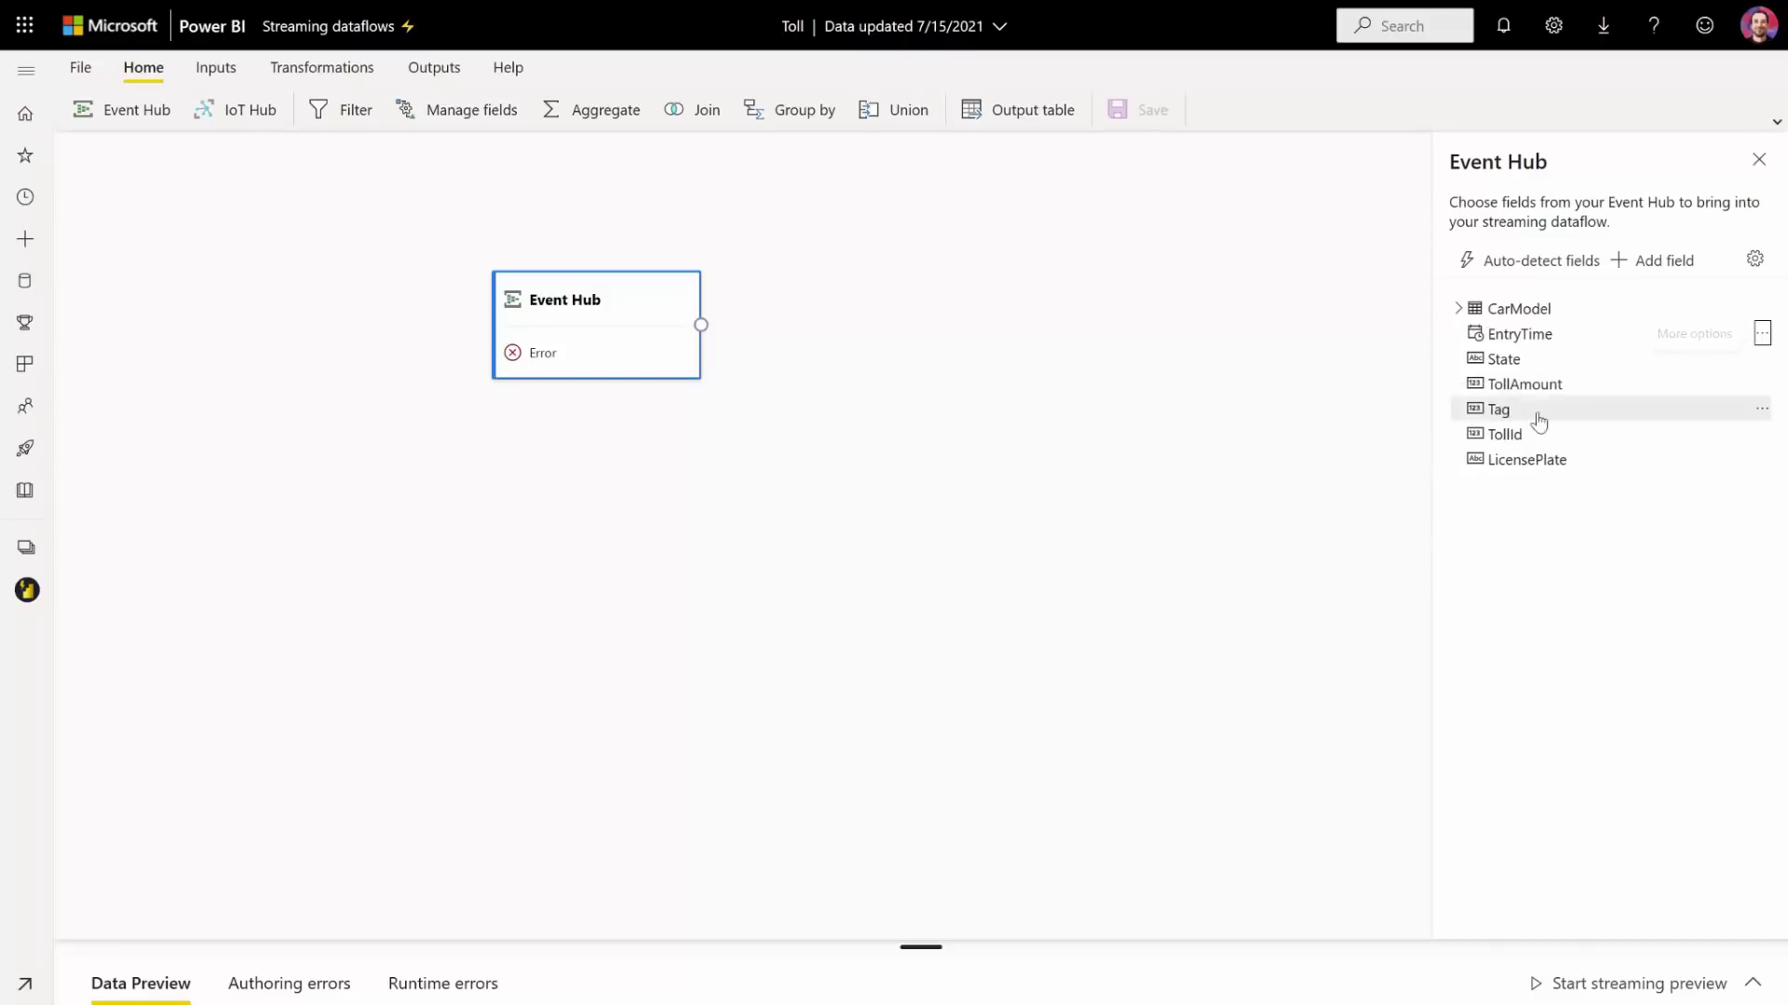
# - Examine the fields nested in the CarModel record, along with the data preview and the authoring errors
pyautogui.click(1458, 308)
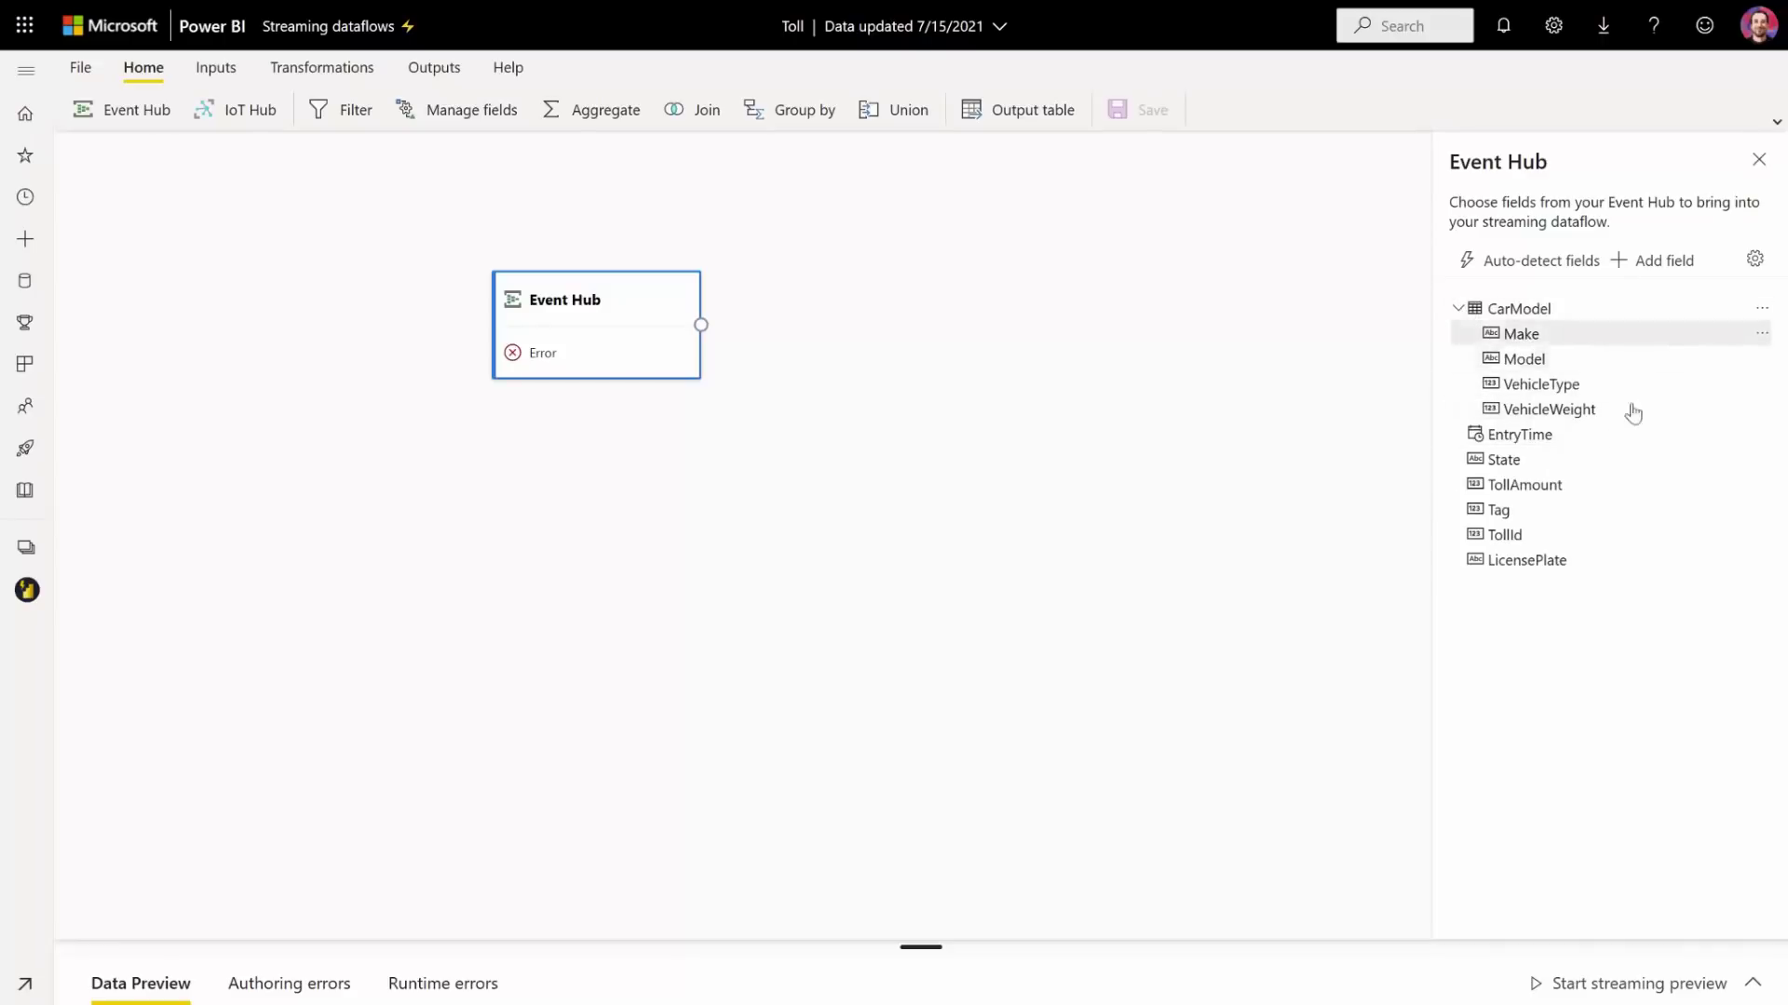
pyautogui.click(1752, 983)
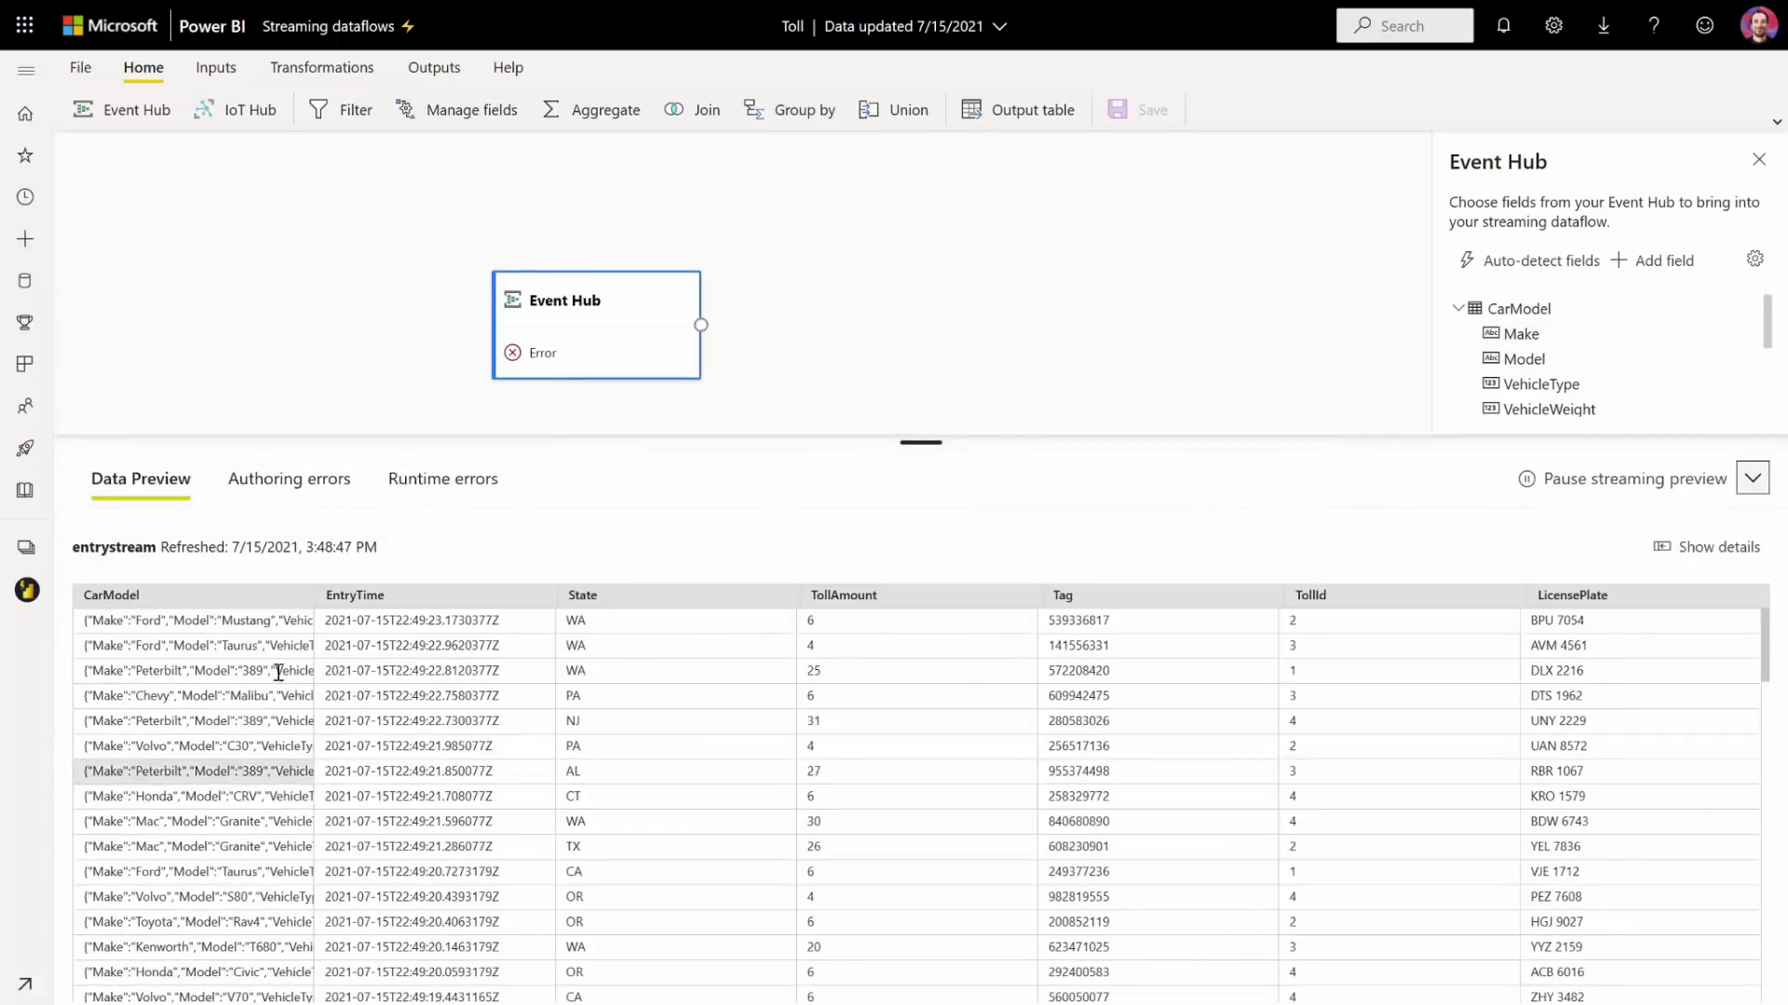
pyautogui.click(290, 480)
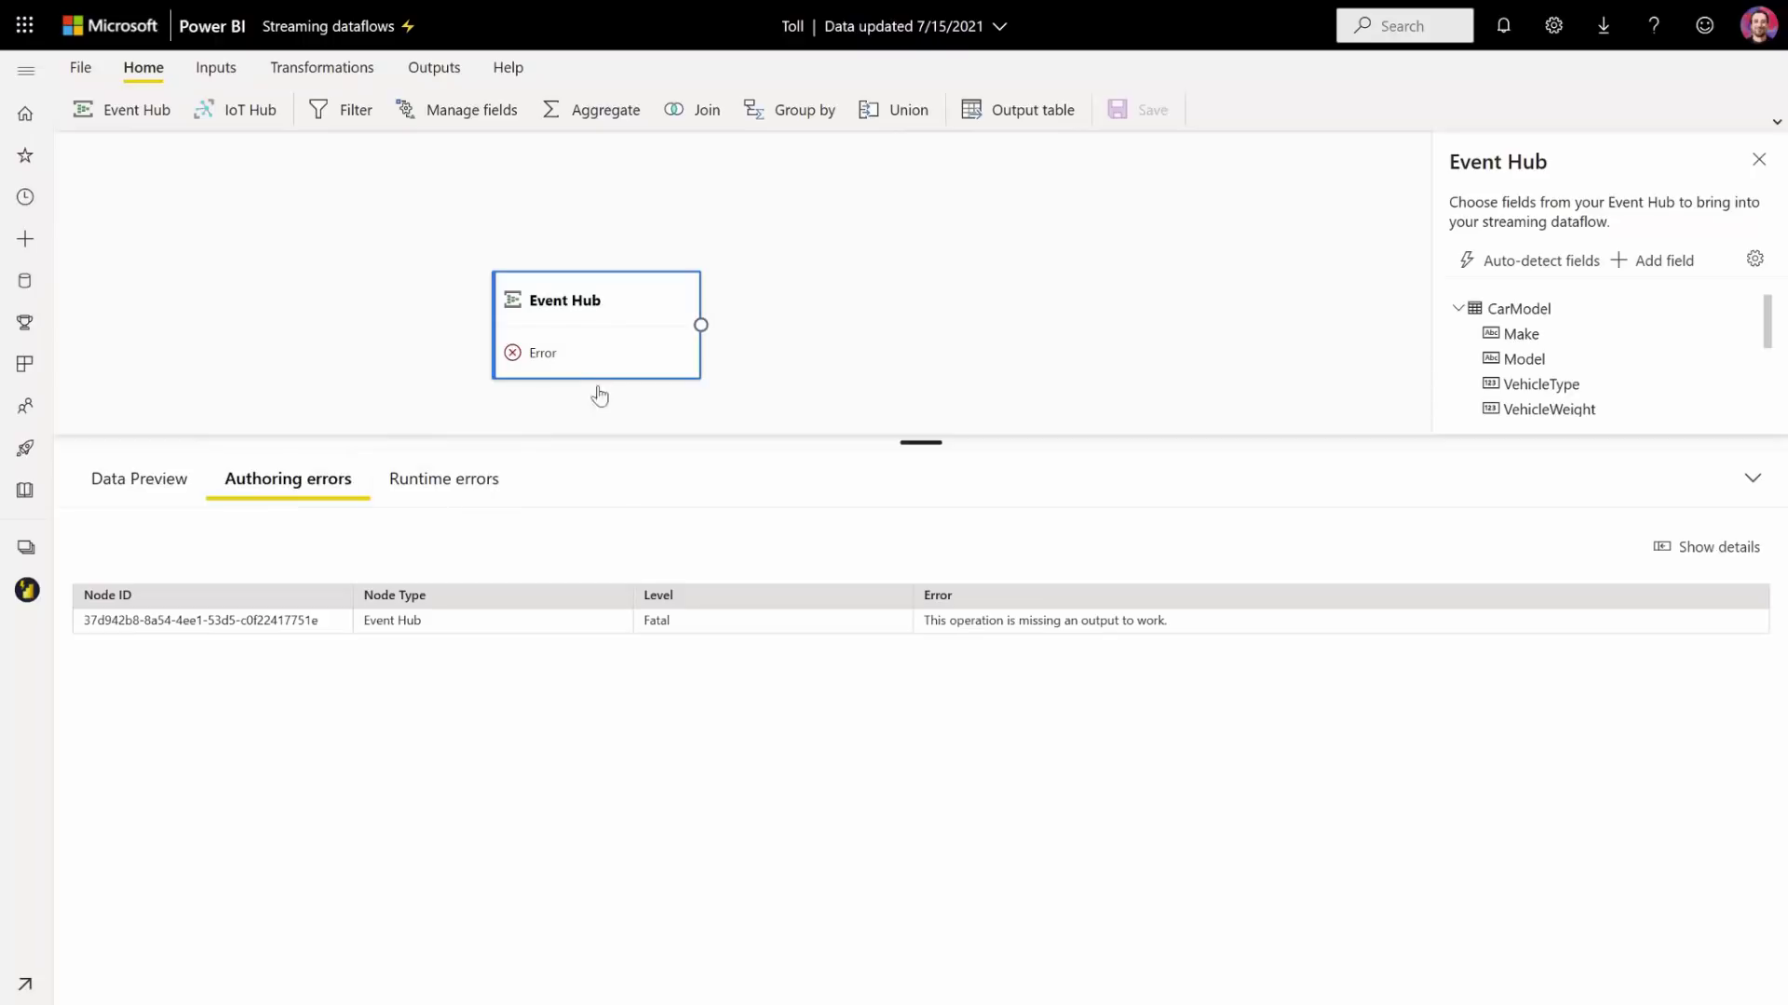
# - Try an unconfigured Filter transformation to examine its authoring errors, and delete the node again
pyautogui.click(340, 109)
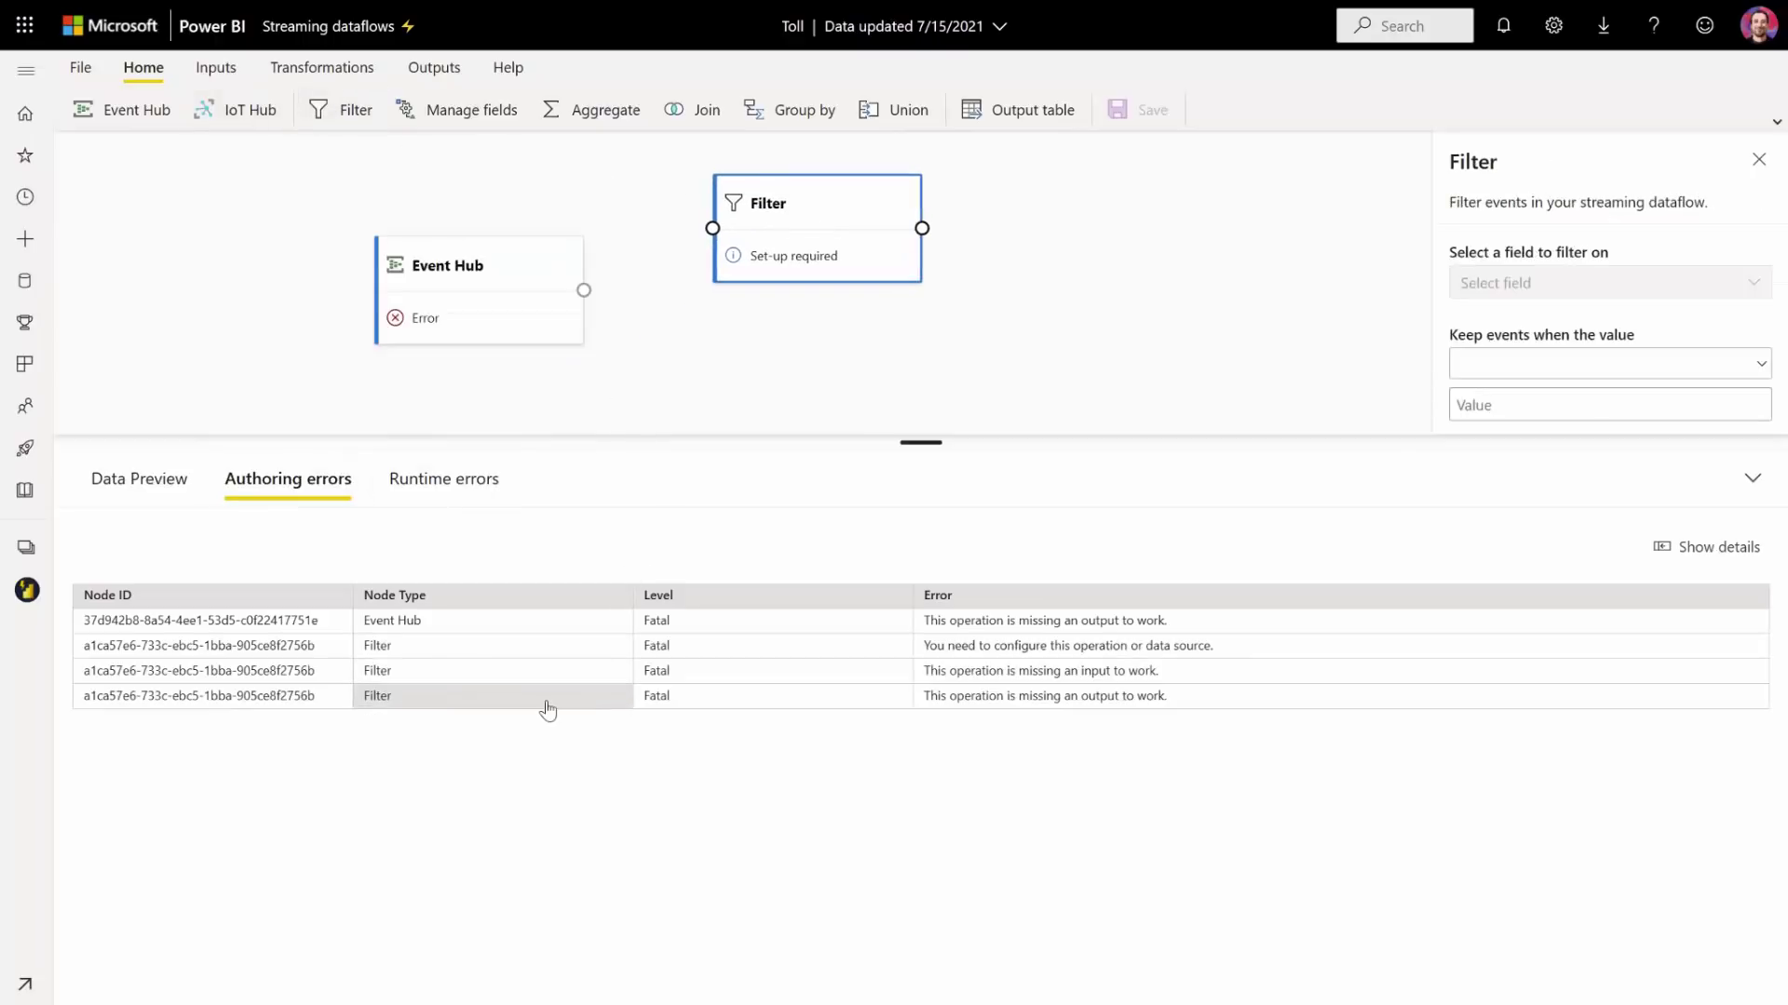
pyautogui.click(543, 622)
pyautogui.click(786, 214)
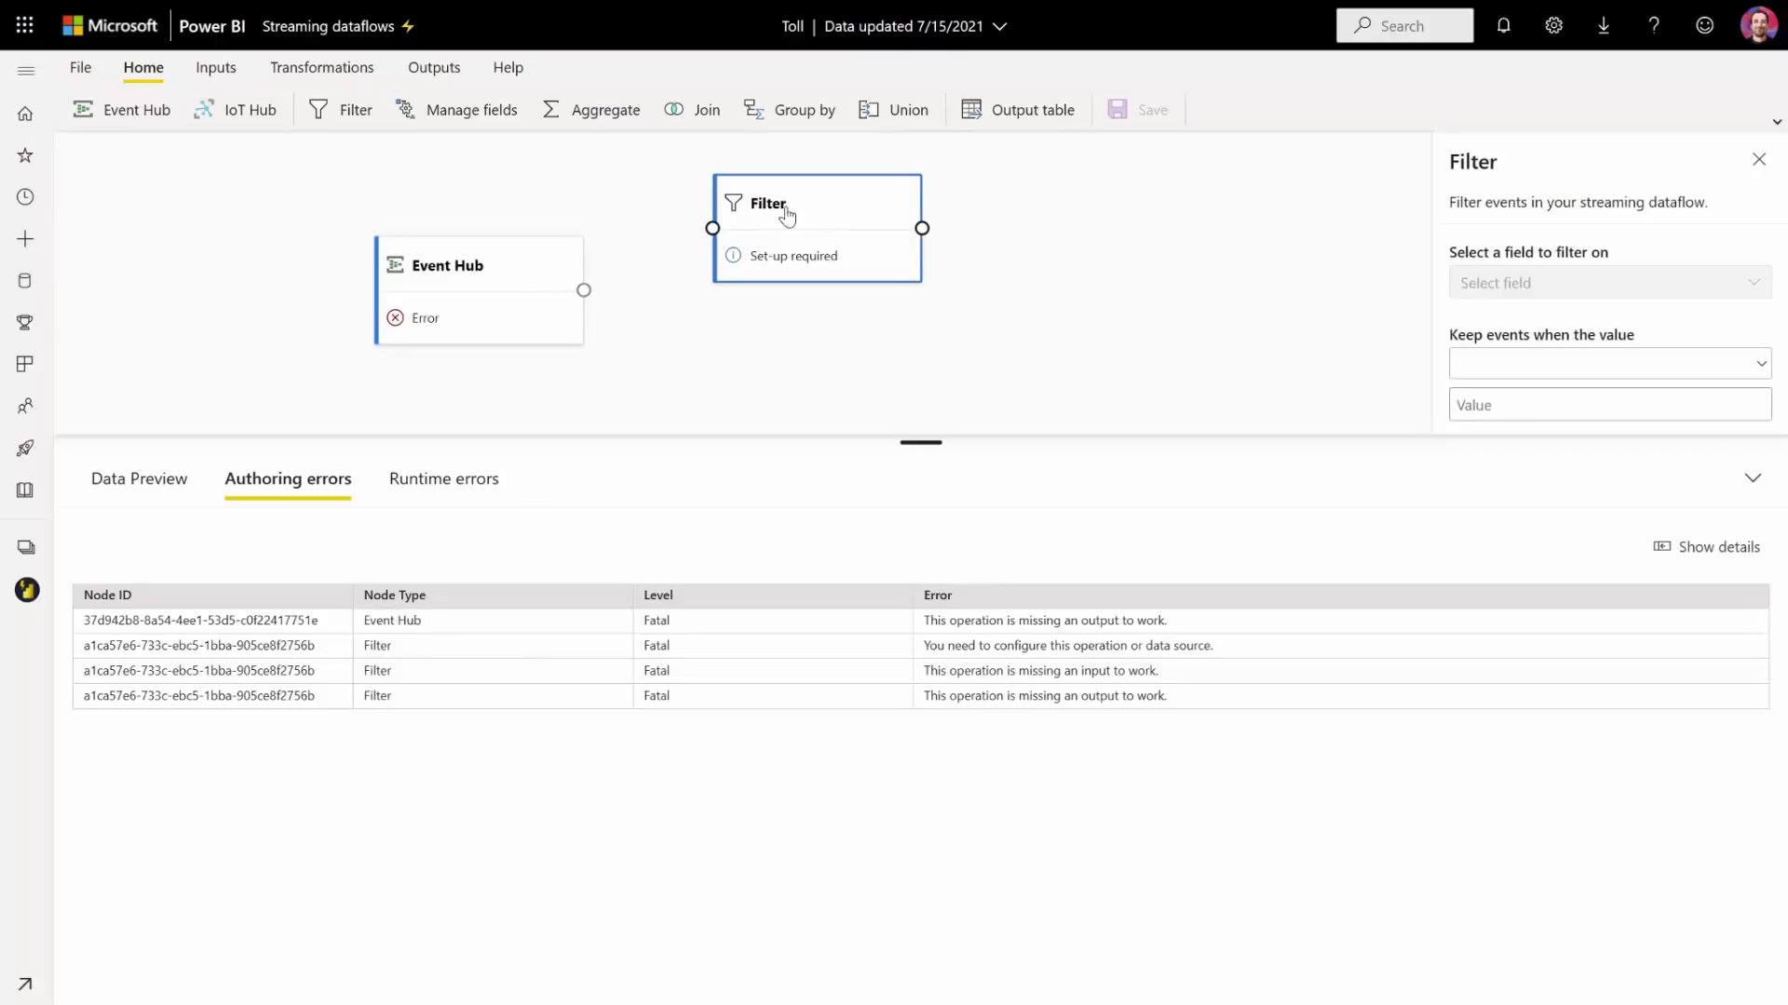
pyautogui.press('Delete')
# - Show the Event Hub node's data preview in a resized pane and move the node toward the canvas's left side
pyautogui.moveTo(911, 444); pyautogui.dragTo(917, 723)
pyautogui.click(510, 282)
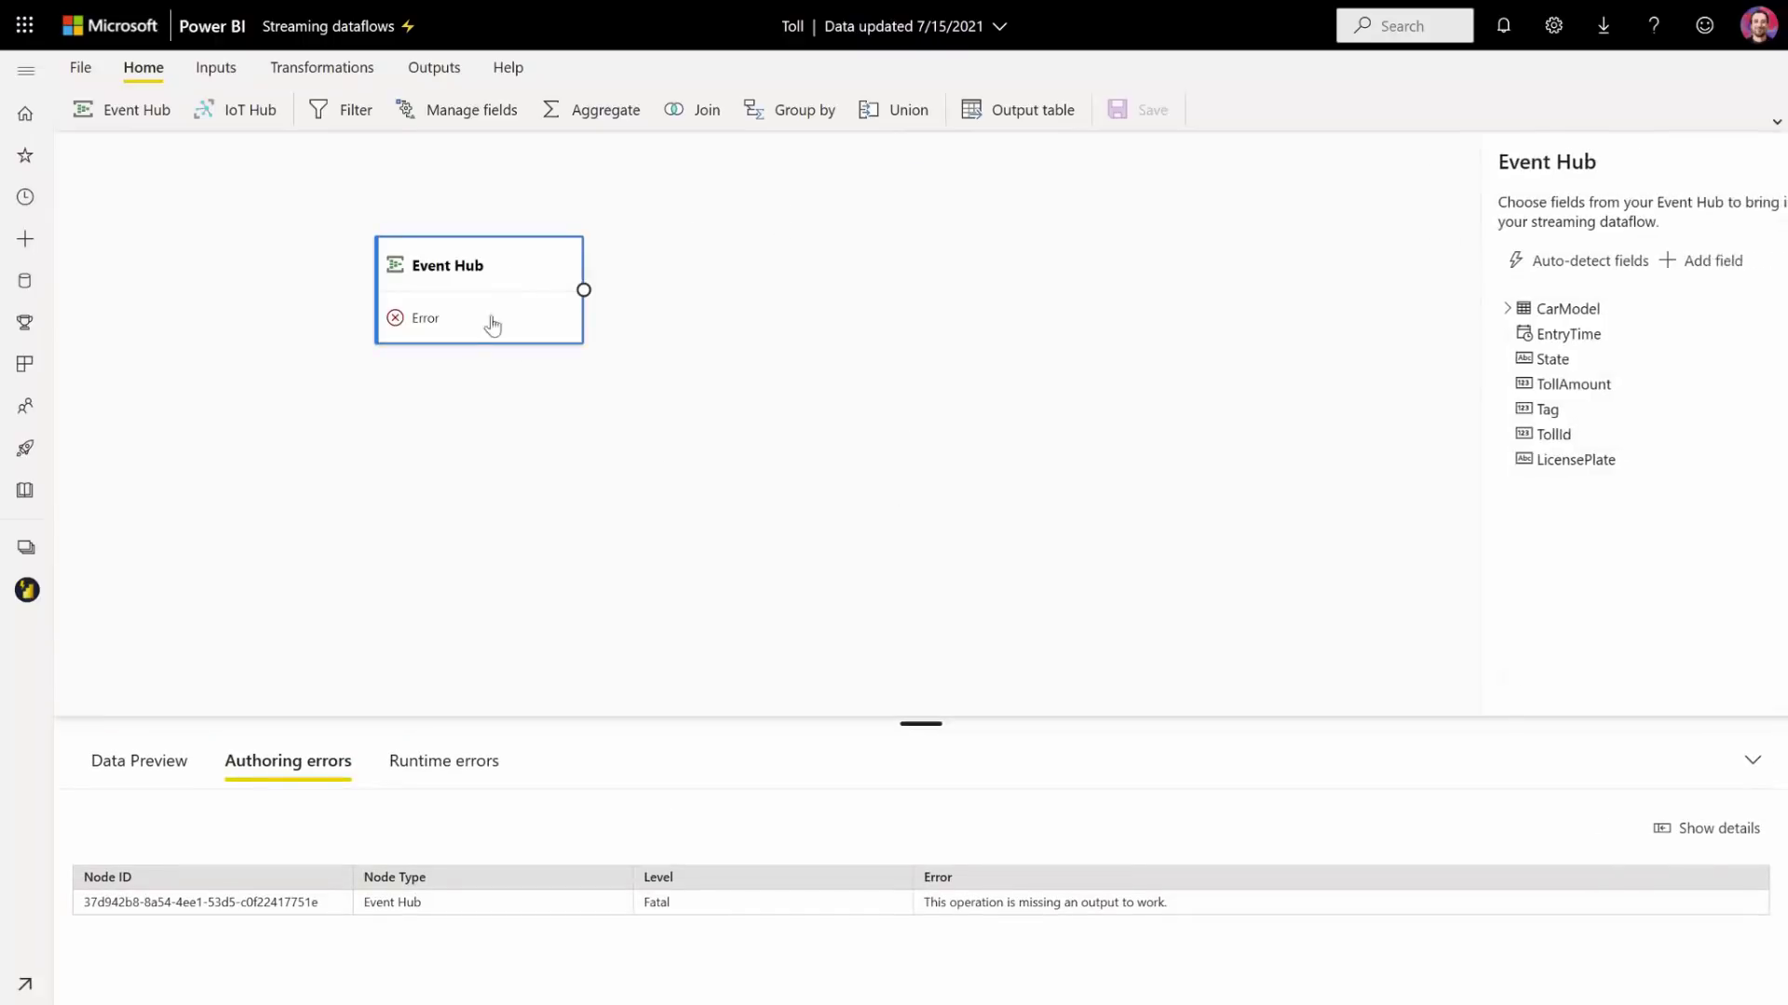
pyautogui.click(140, 785)
pyautogui.moveTo(497, 265); pyautogui.dragTo(339, 381)
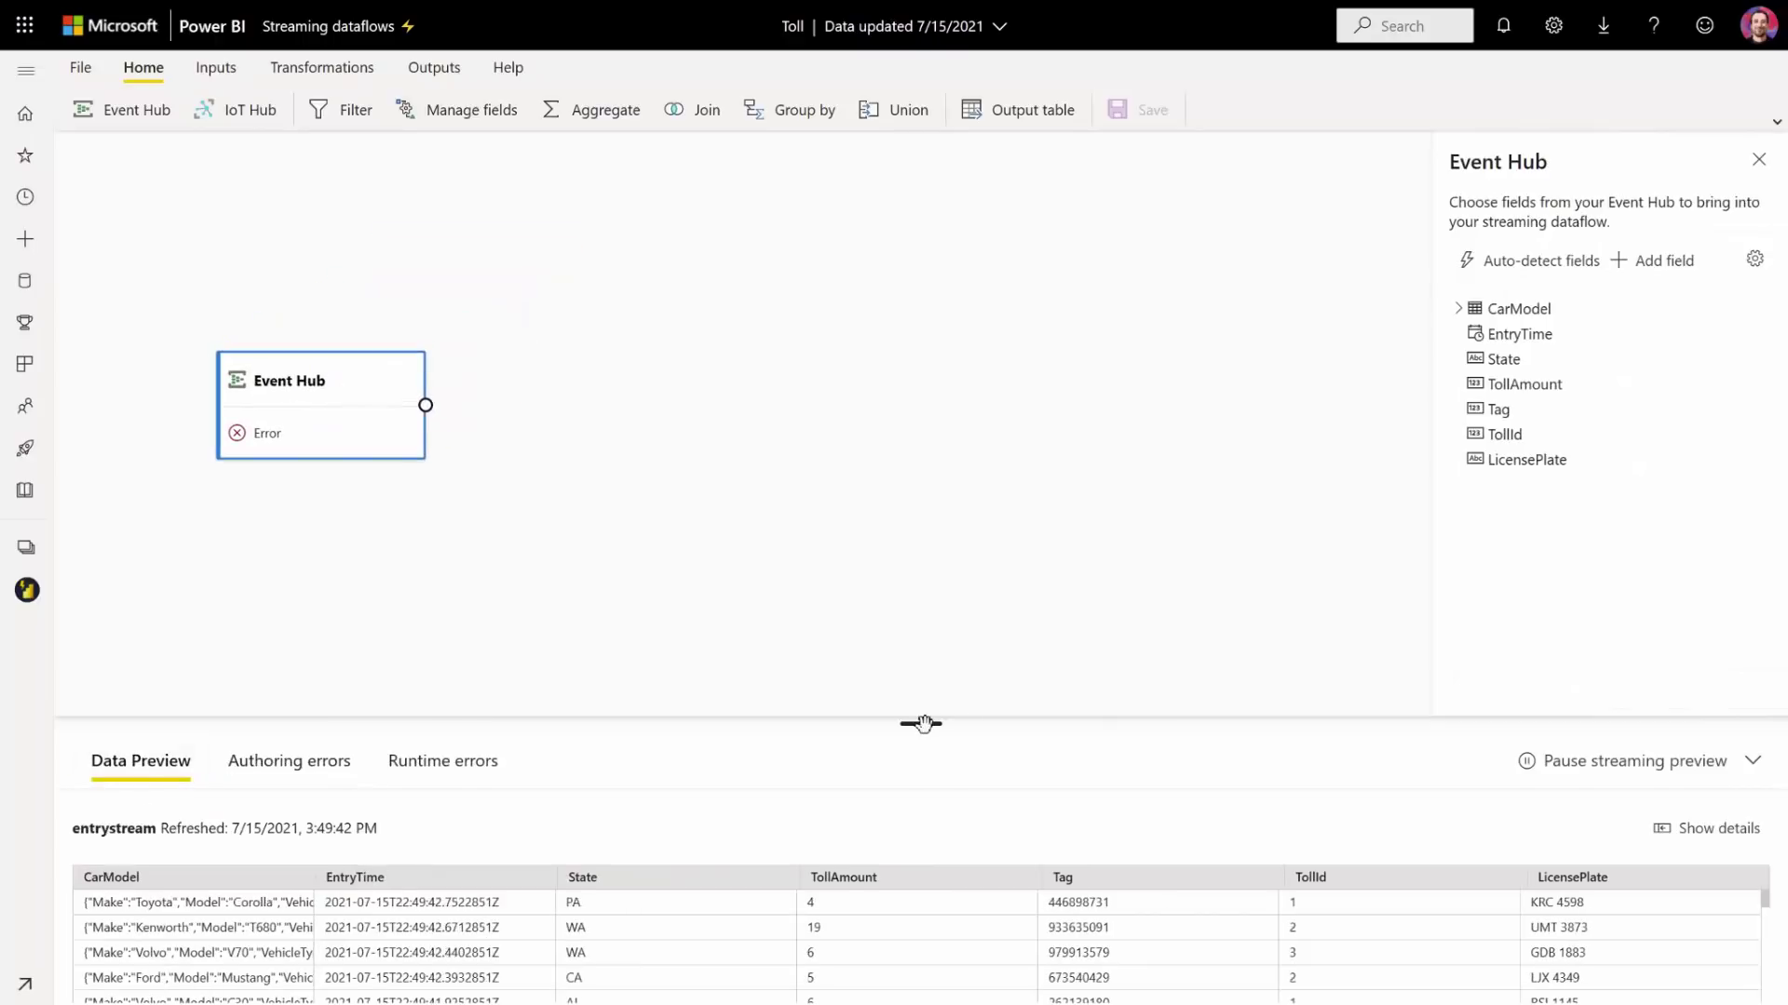
pyautogui.moveTo(923, 724); pyautogui.dragTo(922, 650)
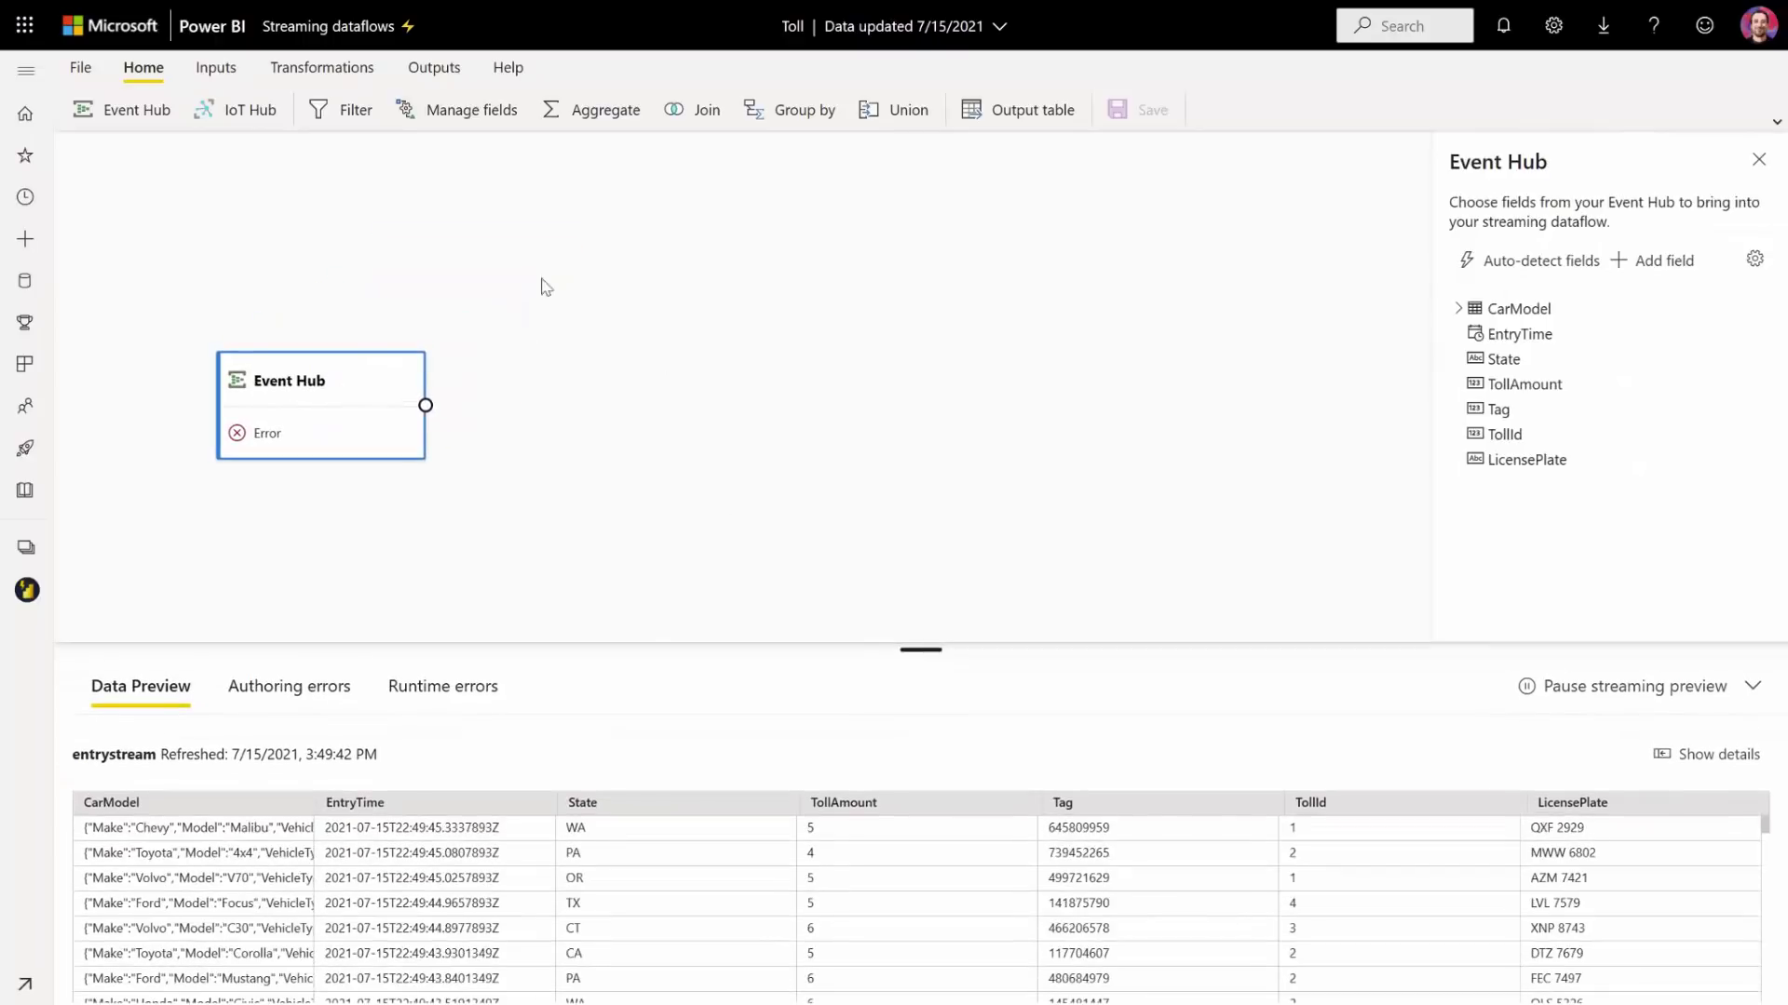
# - Add a Manage fields transformation above and to the right of Event Hub and link Event Hub's output to its input
pyautogui.click(499, 111)
pyautogui.moveTo(740, 289); pyautogui.dragTo(757, 214)
pyautogui.moveTo(583, 360); pyautogui.dragTo(661, 260)
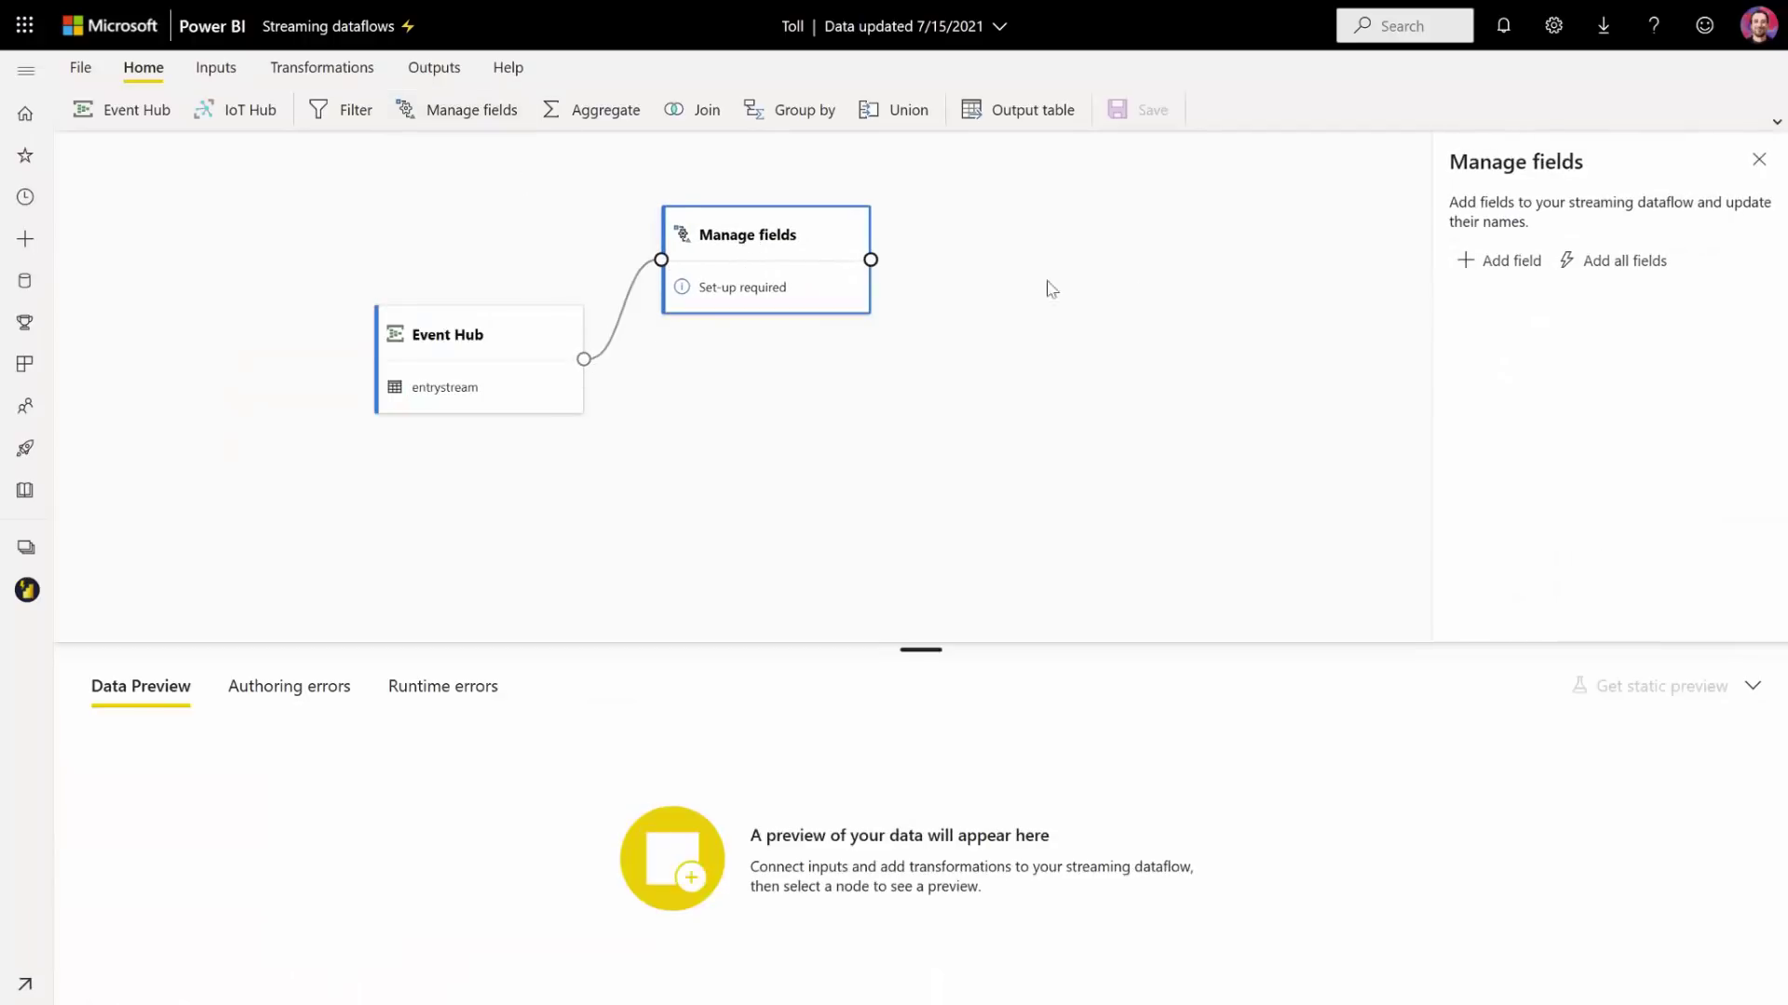
# - Add all incoming fields to the Manage fields node and remove the CarModel record
pyautogui.click(1652, 269)
pyautogui.click(1754, 308)
pyautogui.click(1600, 308)
# - Add the nested CarModel field Make to the Manage fields node under the name Make
pyautogui.click(1503, 261)
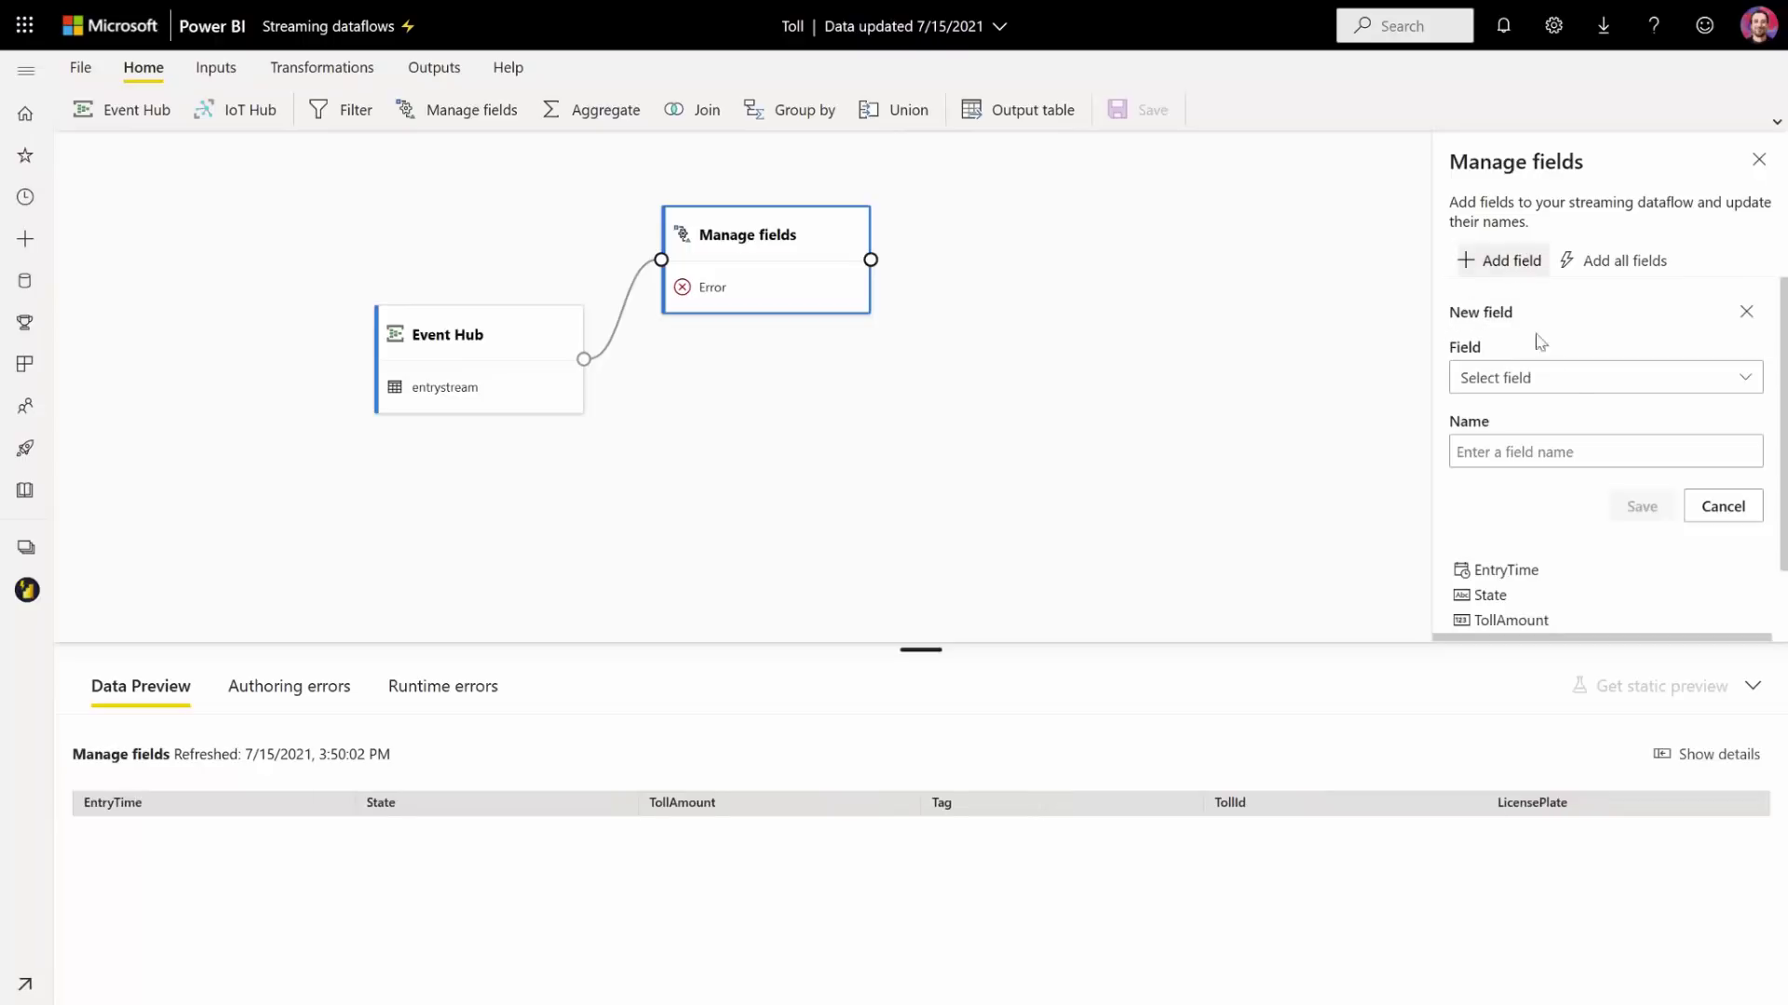
pyautogui.click(1704, 382)
pyautogui.click(1516, 477)
pyautogui.click(1516, 451)
pyautogui.write('Make')
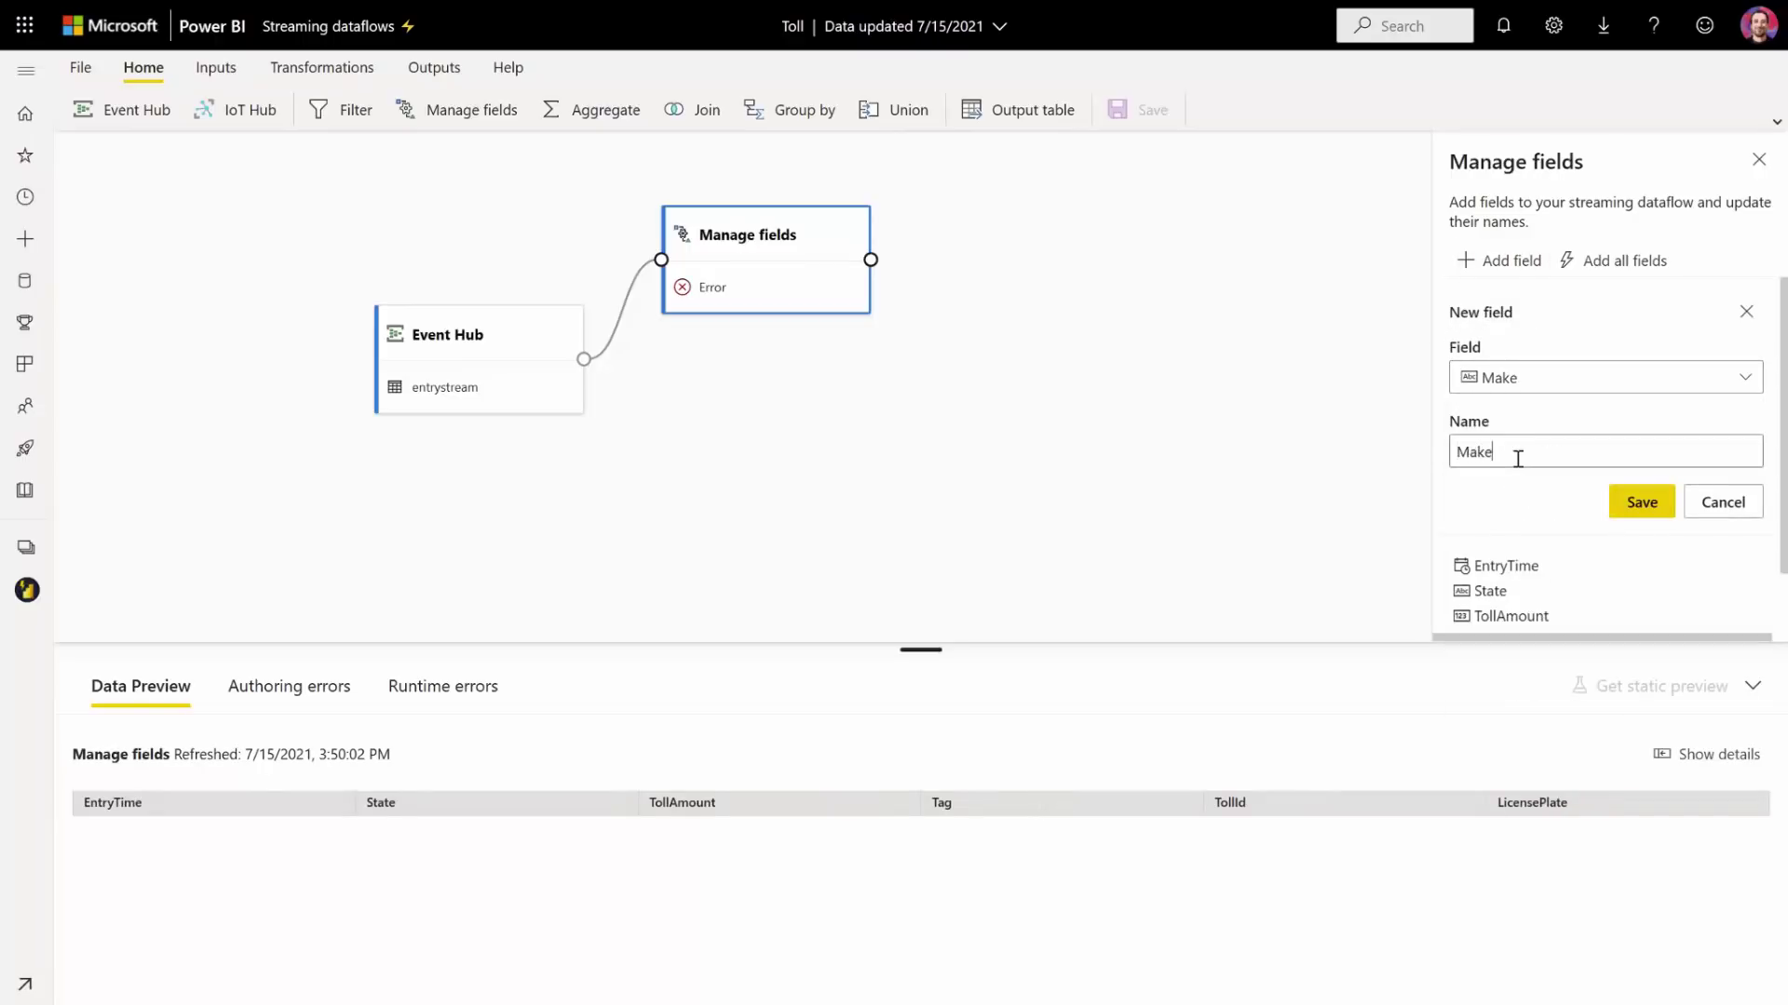
pyautogui.click(1654, 512)
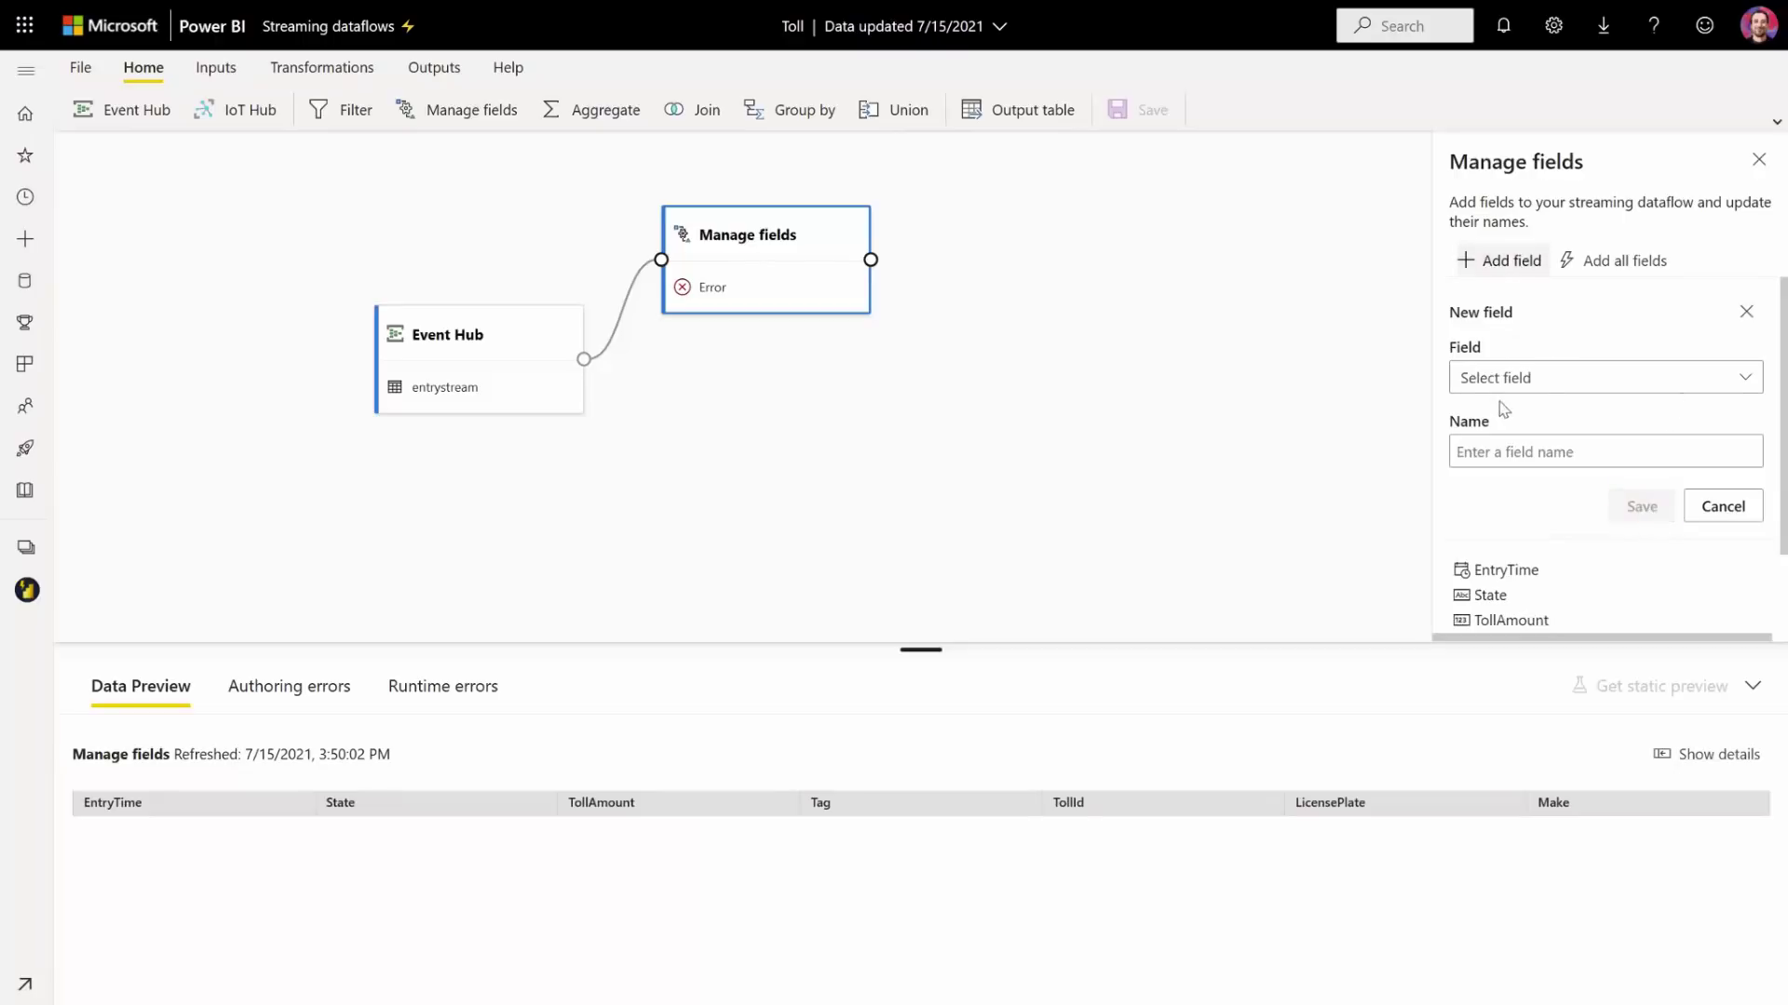
# - Add the nested CarModel field Model to the Manage fields node, naming it Model
pyautogui.click(1547, 382)
pyautogui.click(1499, 449)
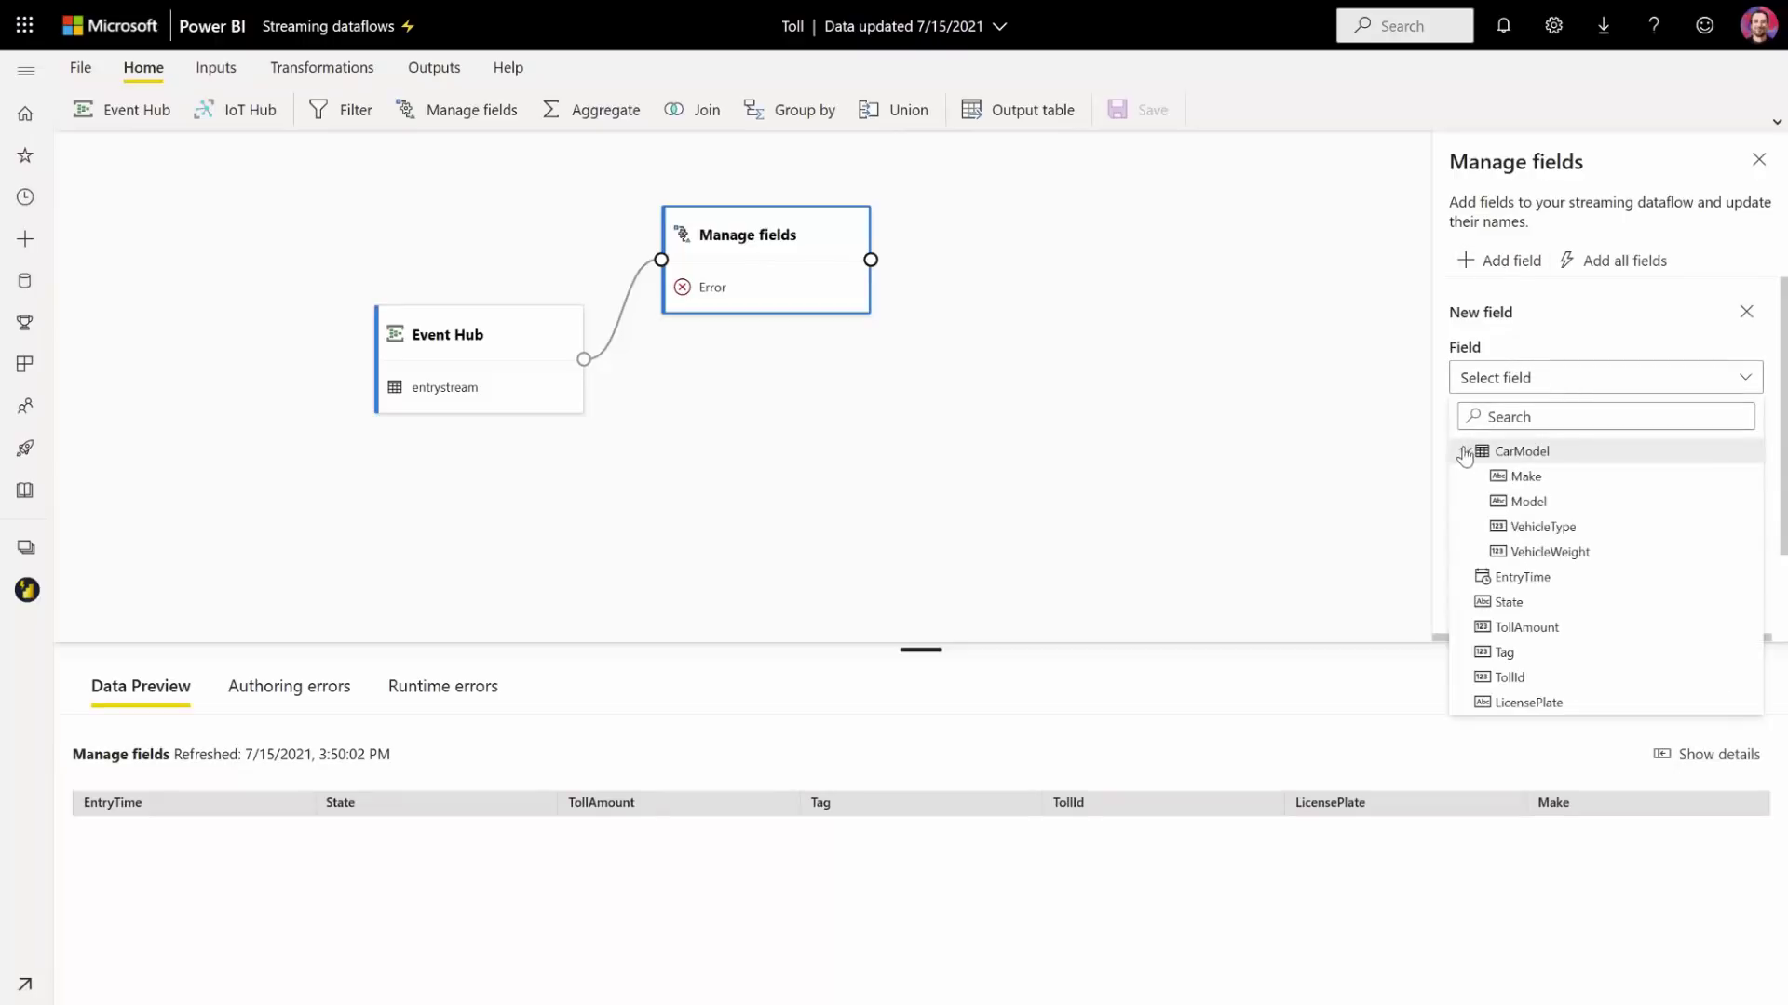
pyautogui.click(1513, 501)
pyautogui.click(1501, 450)
pyautogui.write('Model')
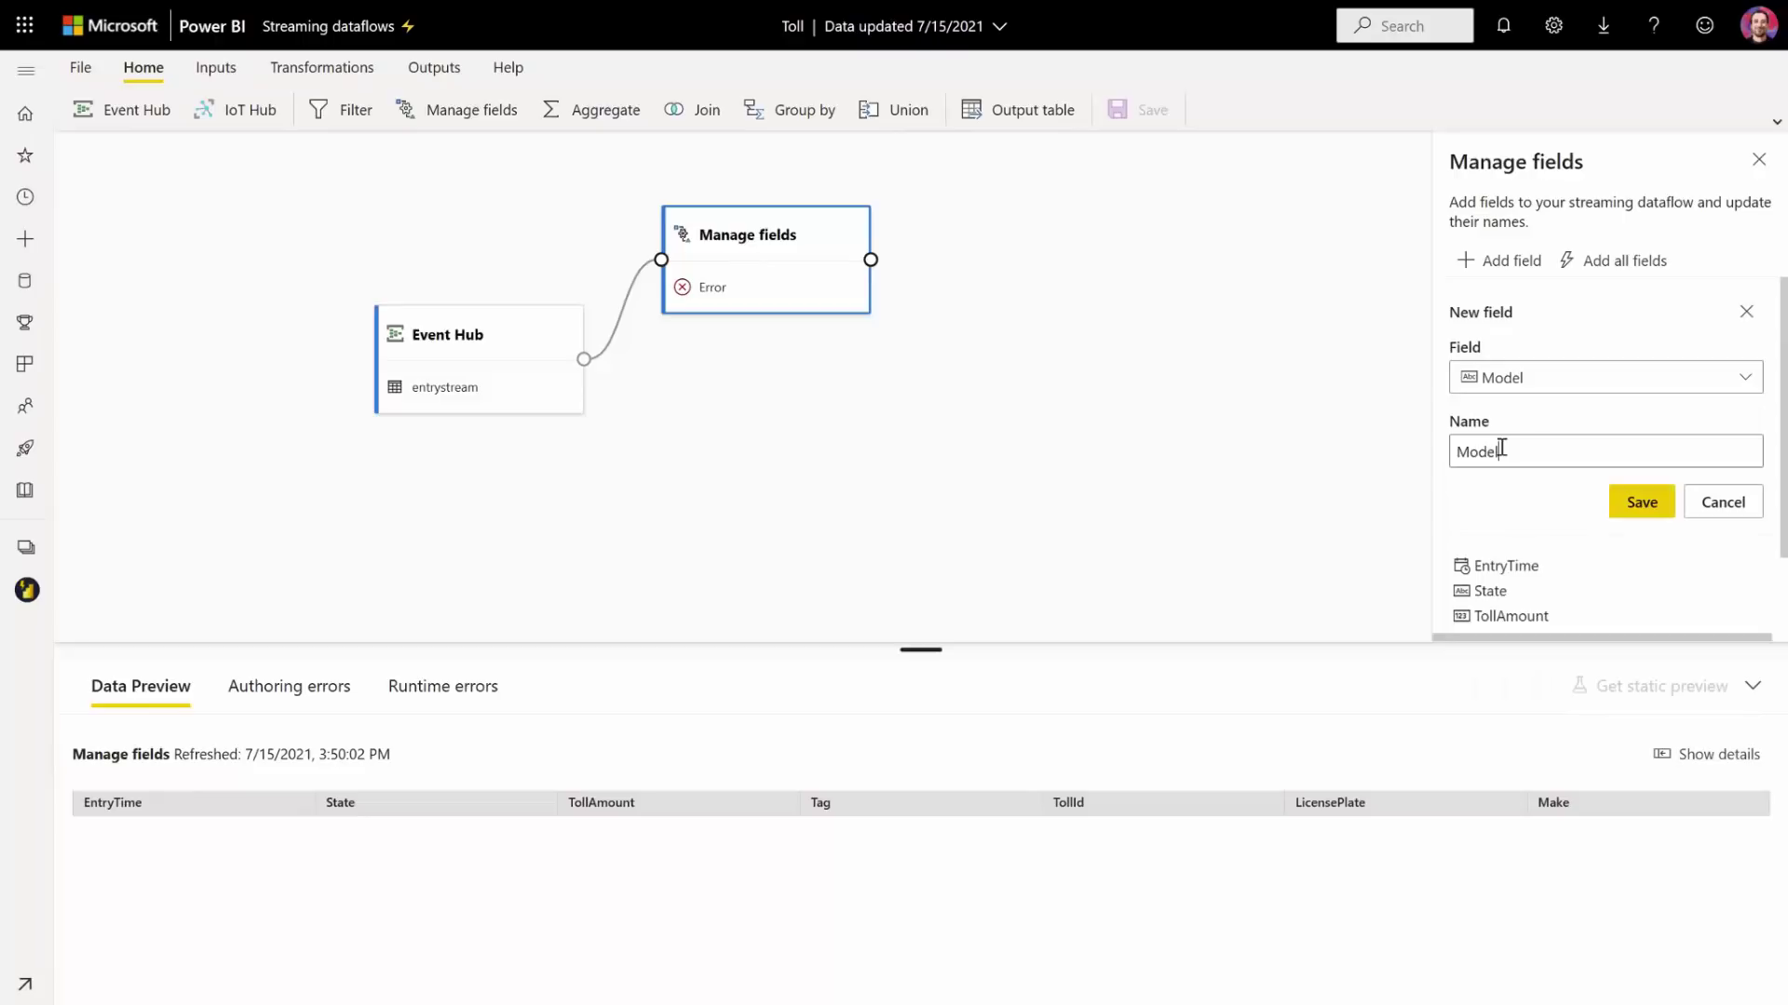
pyautogui.click(1631, 509)
# - Add CarModel's nested VehicleType field to the Manage fields node with the name VehicleType
pyautogui.click(1523, 378)
pyautogui.click(1468, 452)
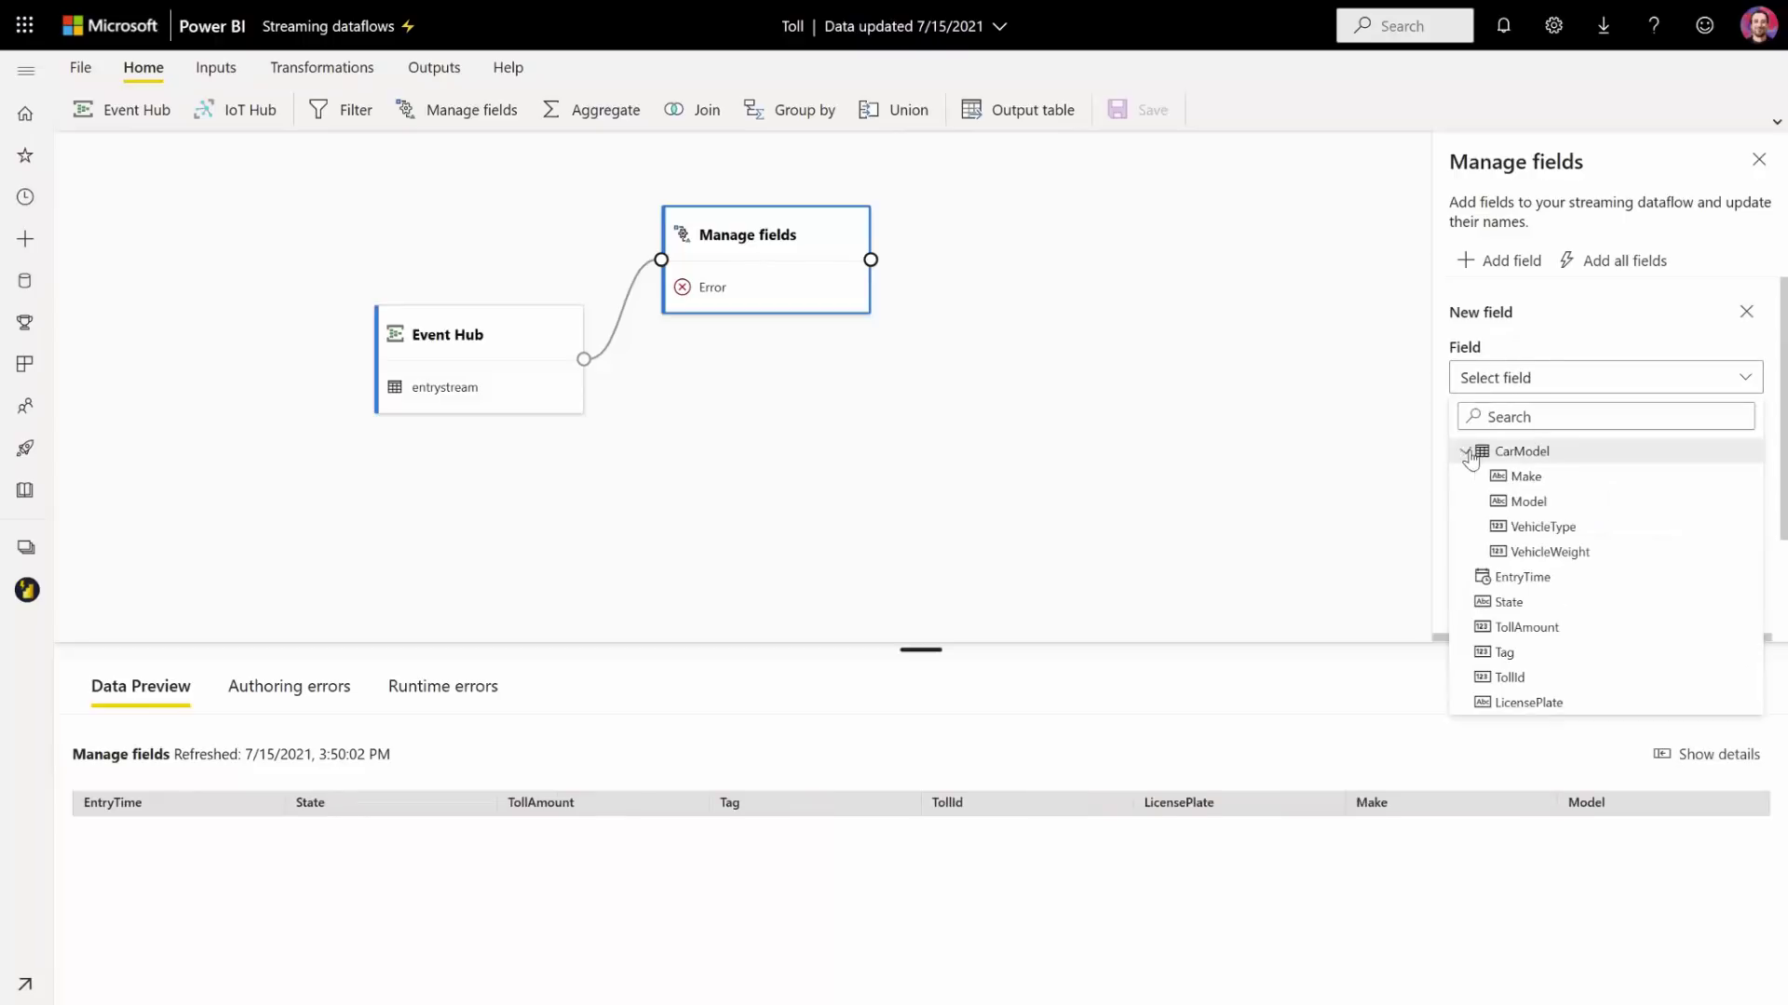
pyautogui.click(1546, 527)
pyautogui.click(1521, 454)
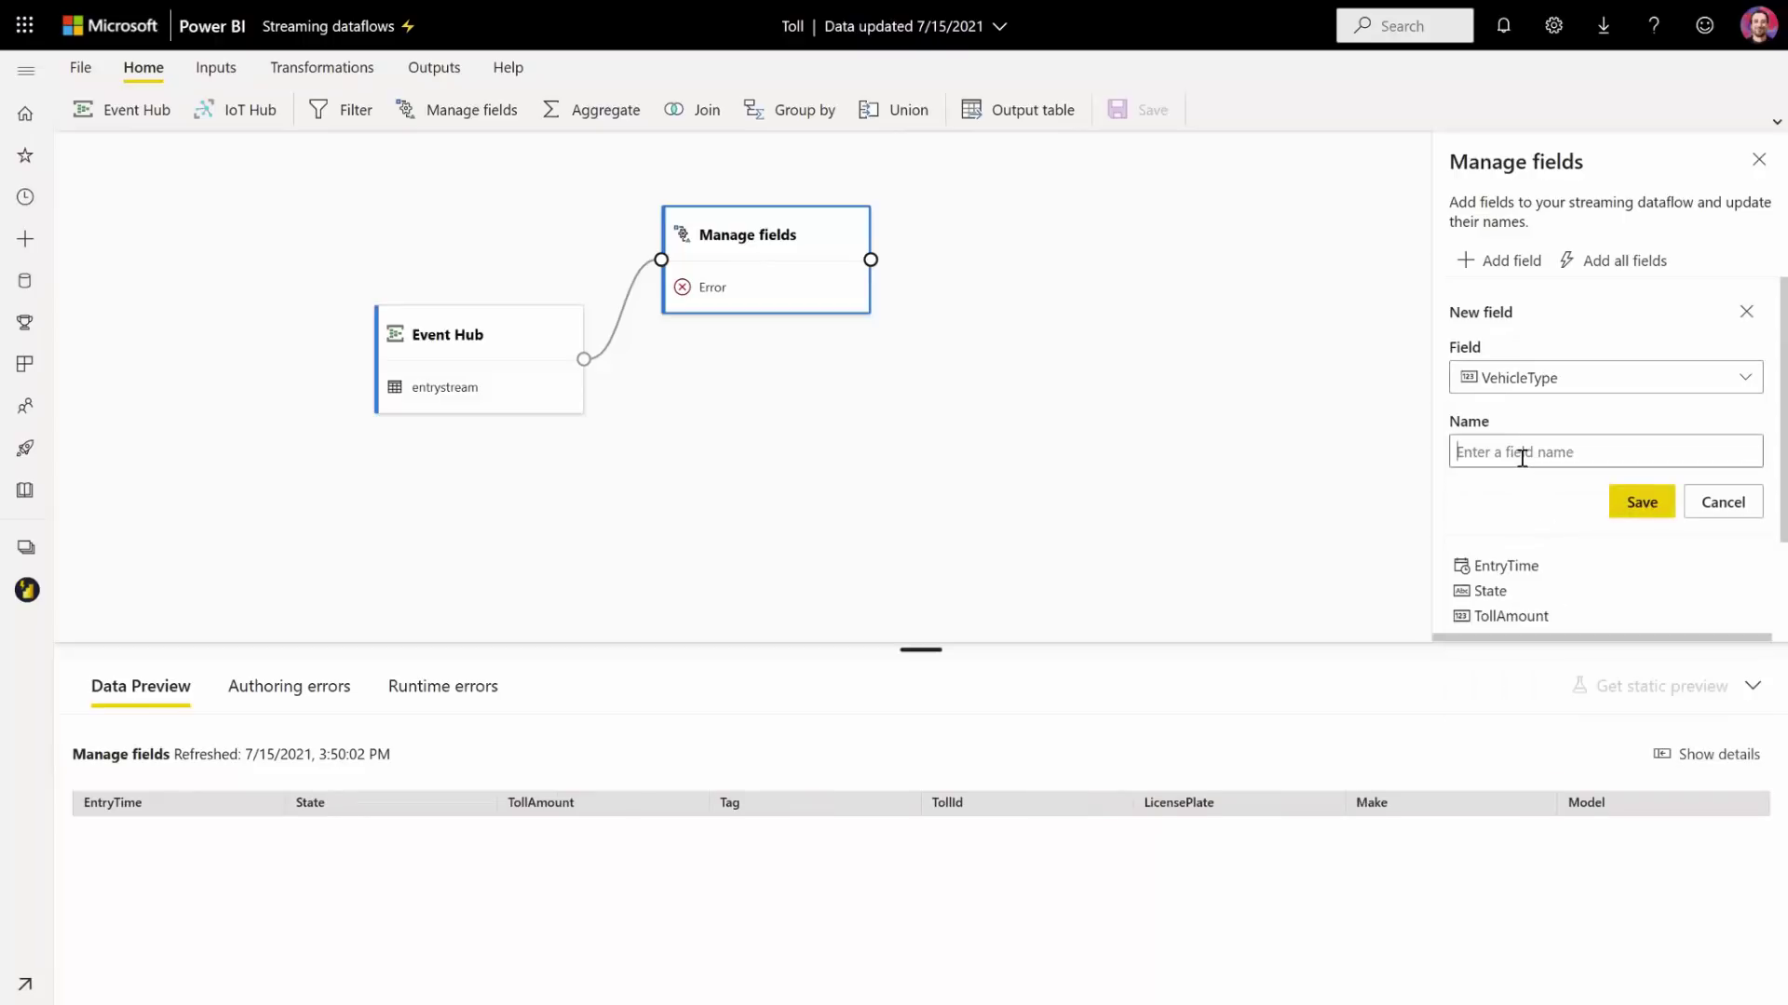
pyautogui.write('VehicleType')
pyautogui.click(1639, 503)
# - Add CarModel's nested VehicleWeight field to the Manage fields node, naming it Weight, and review the field list
pyautogui.click(1517, 377)
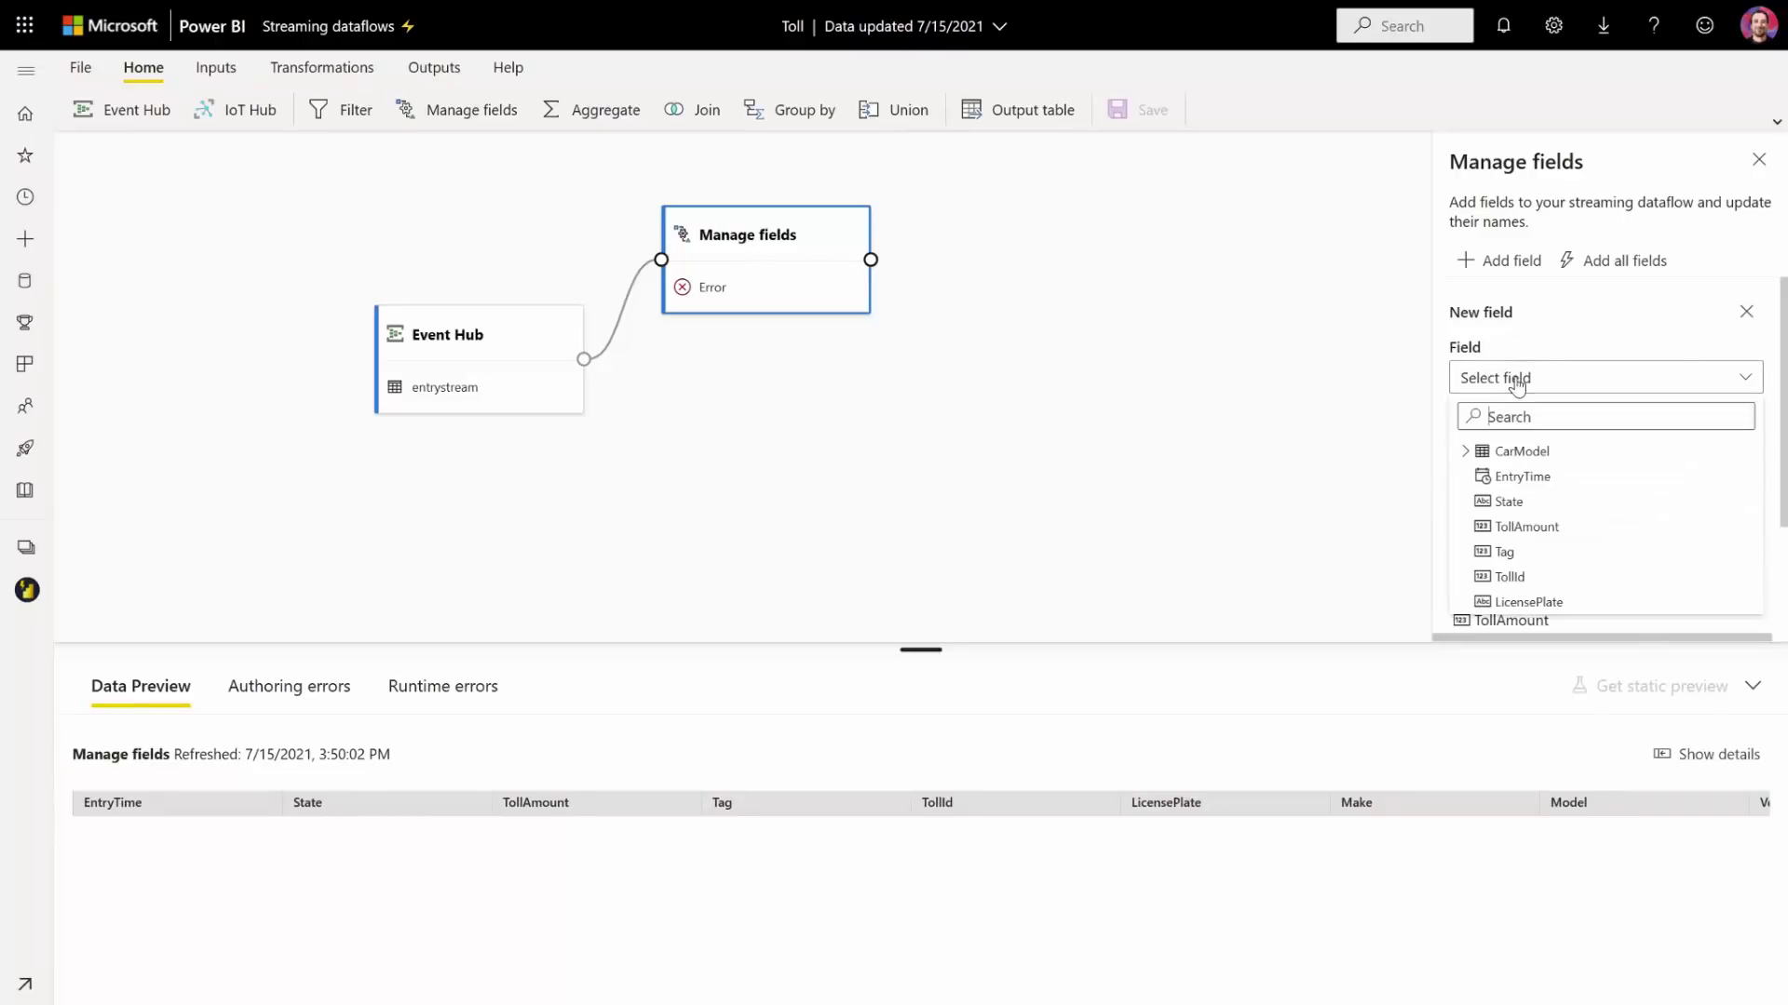
pyautogui.click(1467, 456)
pyautogui.click(1574, 552)
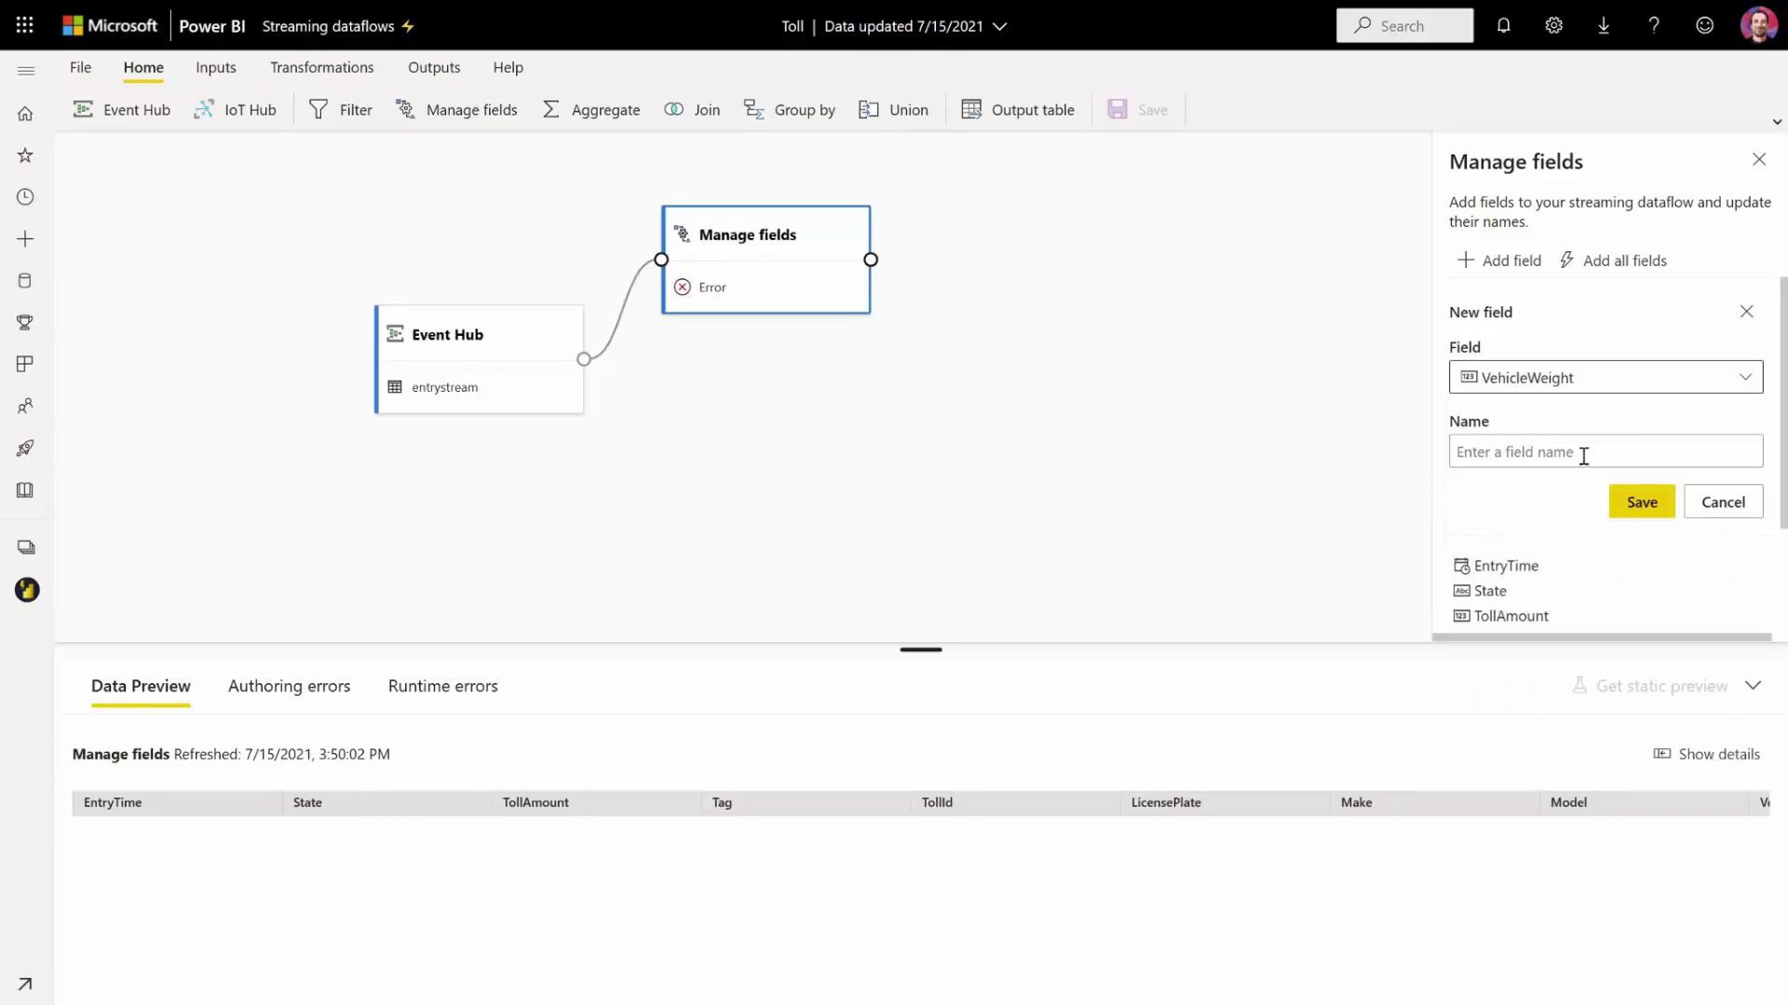
pyautogui.write('Weight')
pyautogui.click(1641, 502)
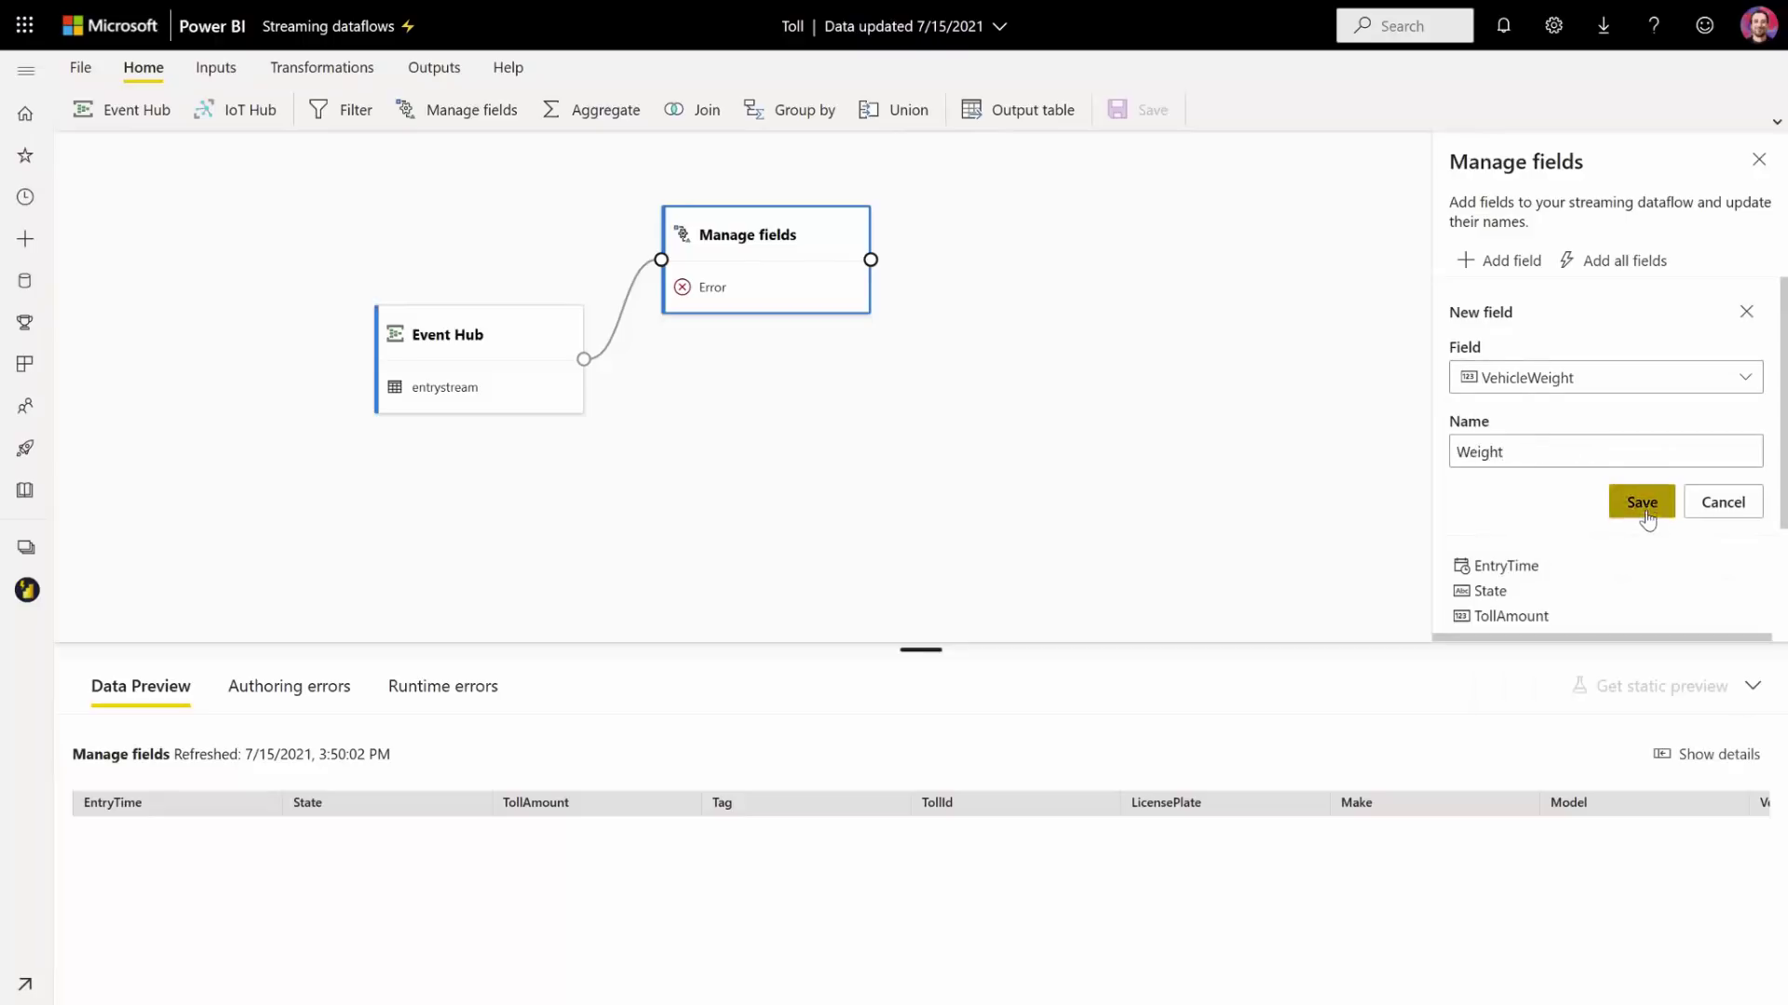
pyautogui.scroll(-3, 1583, 526)
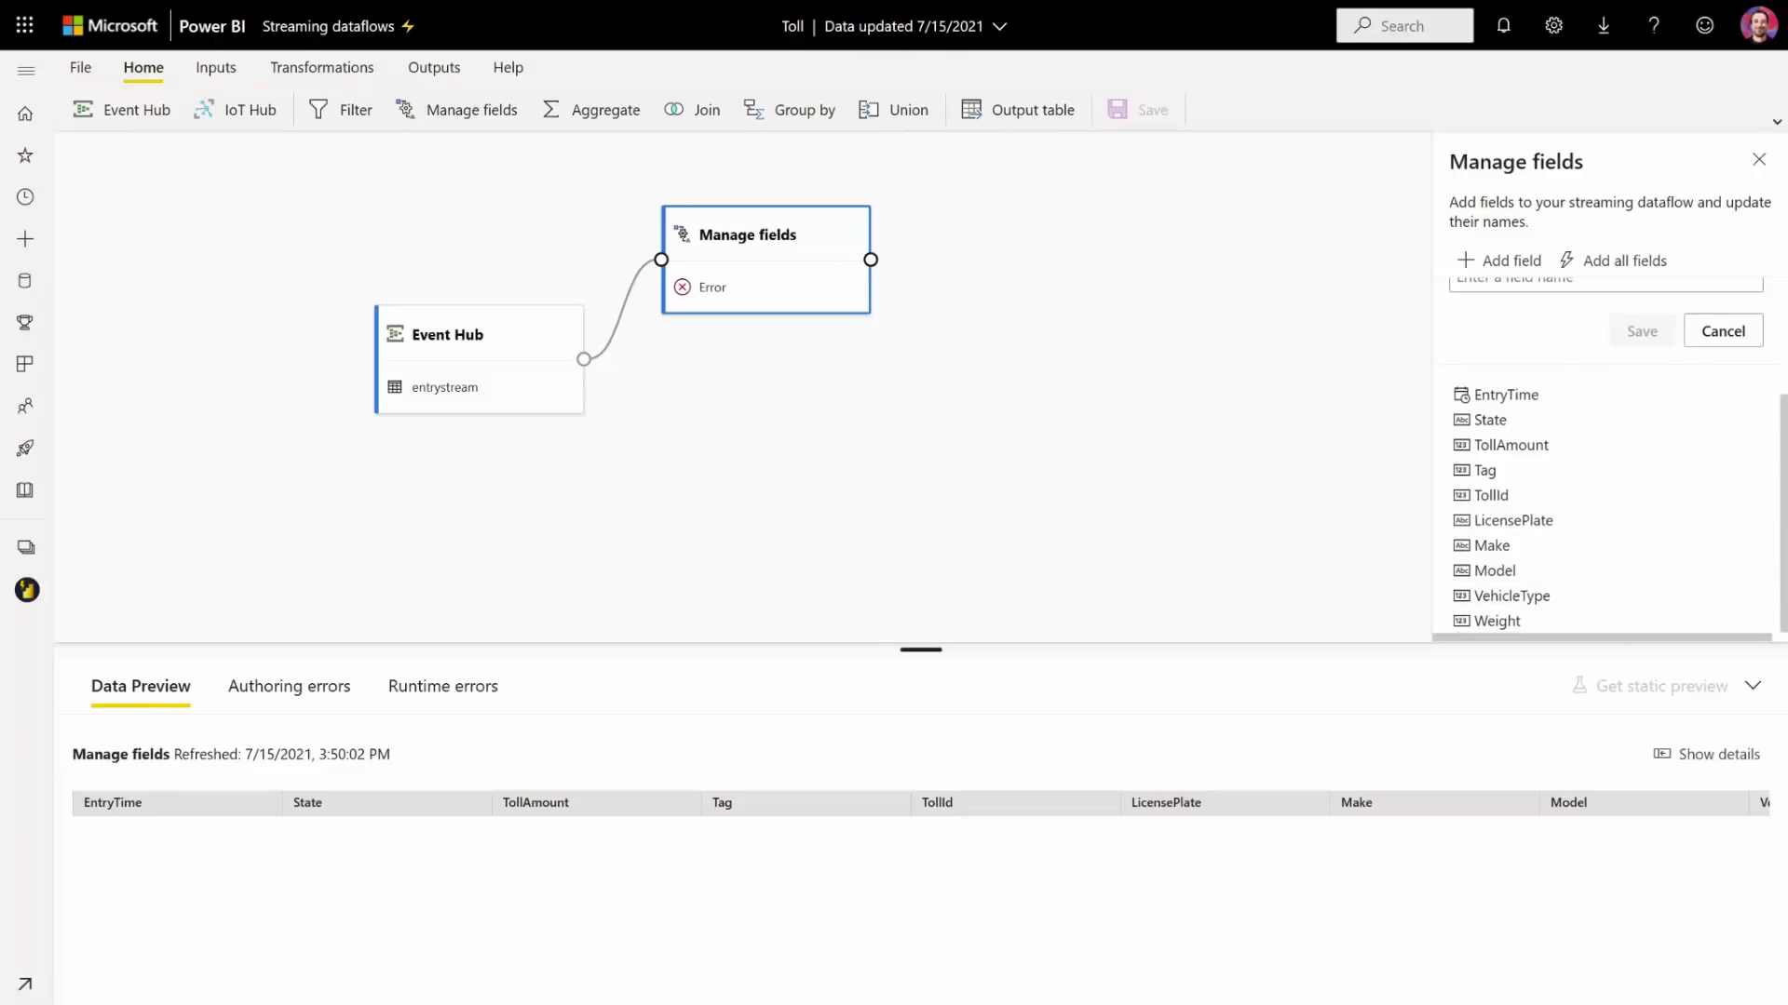
# - Add an output table node connected to the Manage fields output and name it AllData
pyautogui.click(1753, 691)
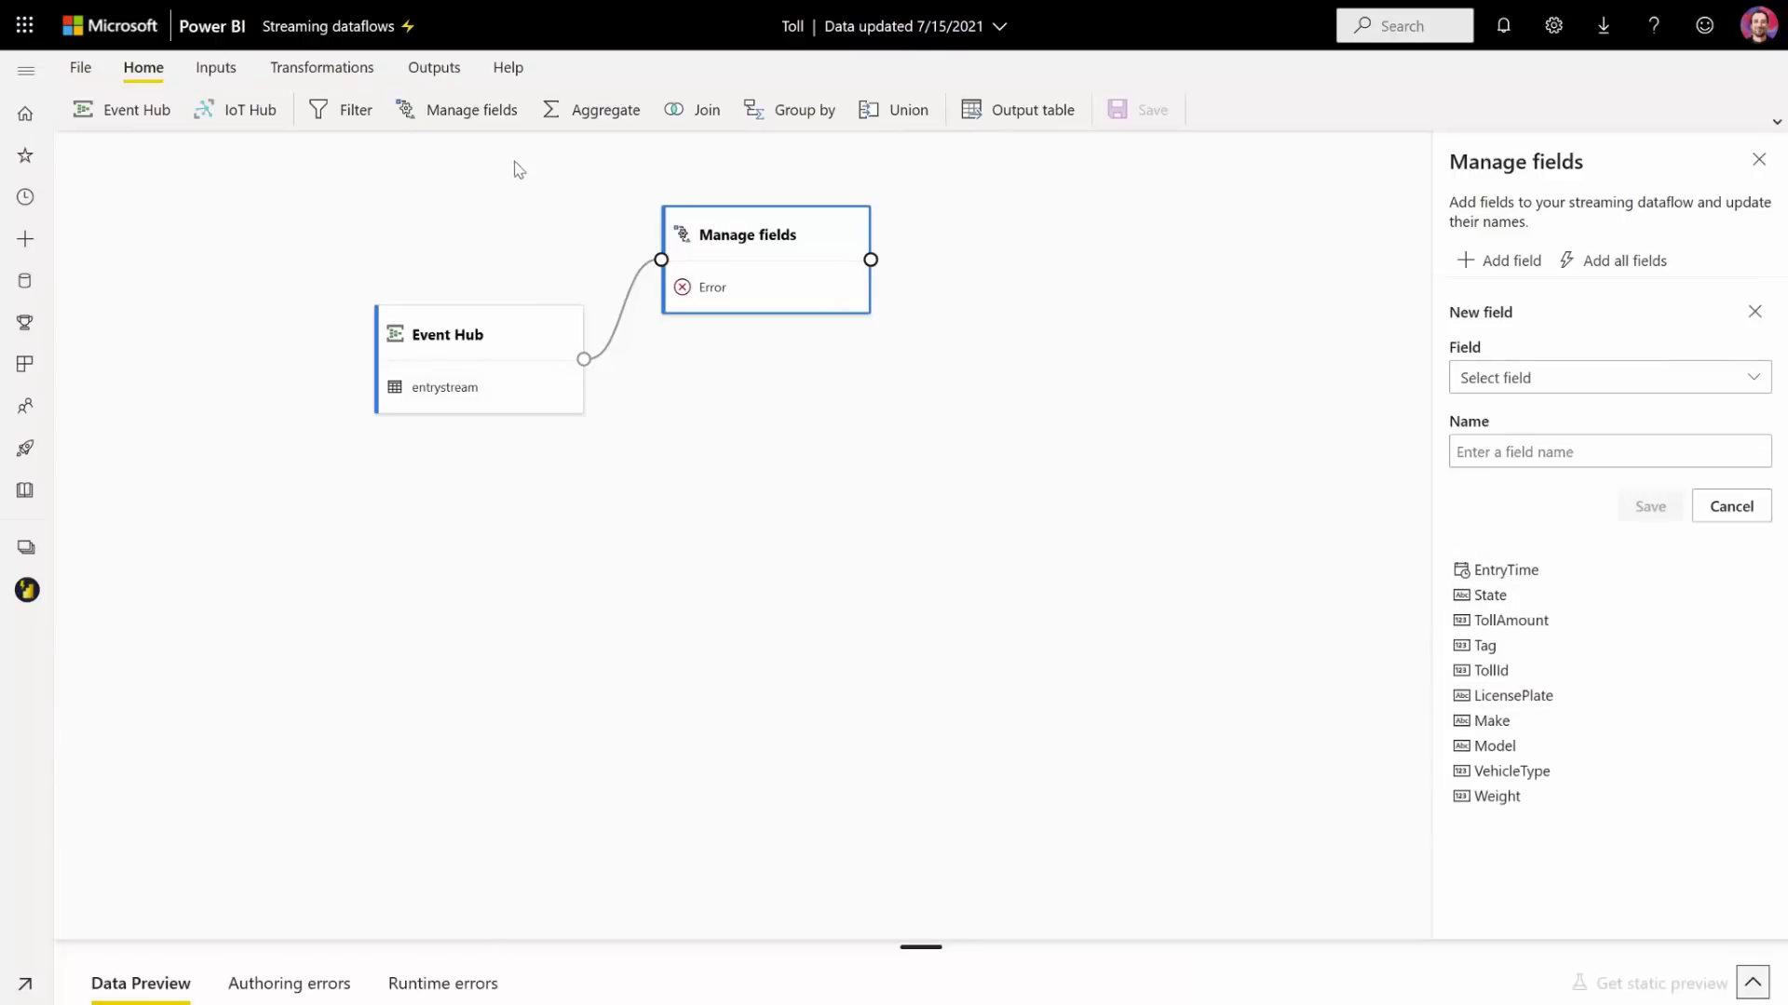
pyautogui.click(1029, 110)
pyautogui.moveTo(776, 423); pyautogui.dragTo(778, 374)
pyautogui.moveTo(584, 458); pyautogui.dragTo(681, 398)
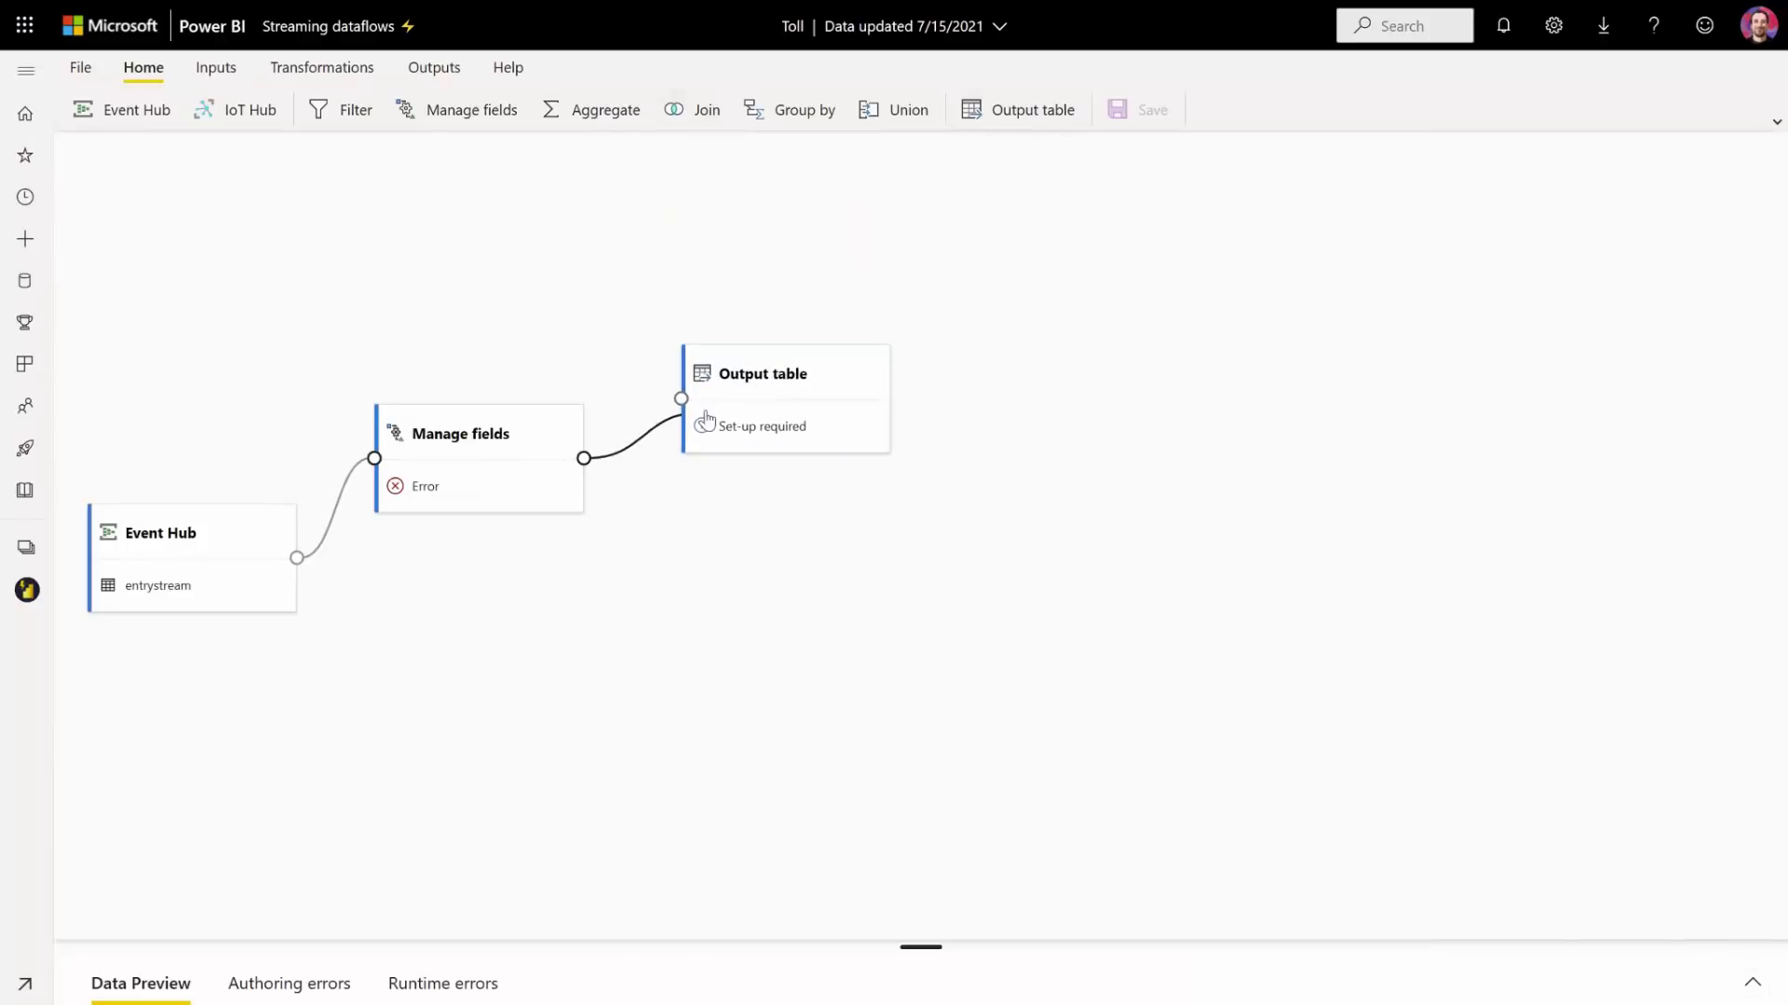
pyautogui.click(727, 410)
pyautogui.write('AllData')
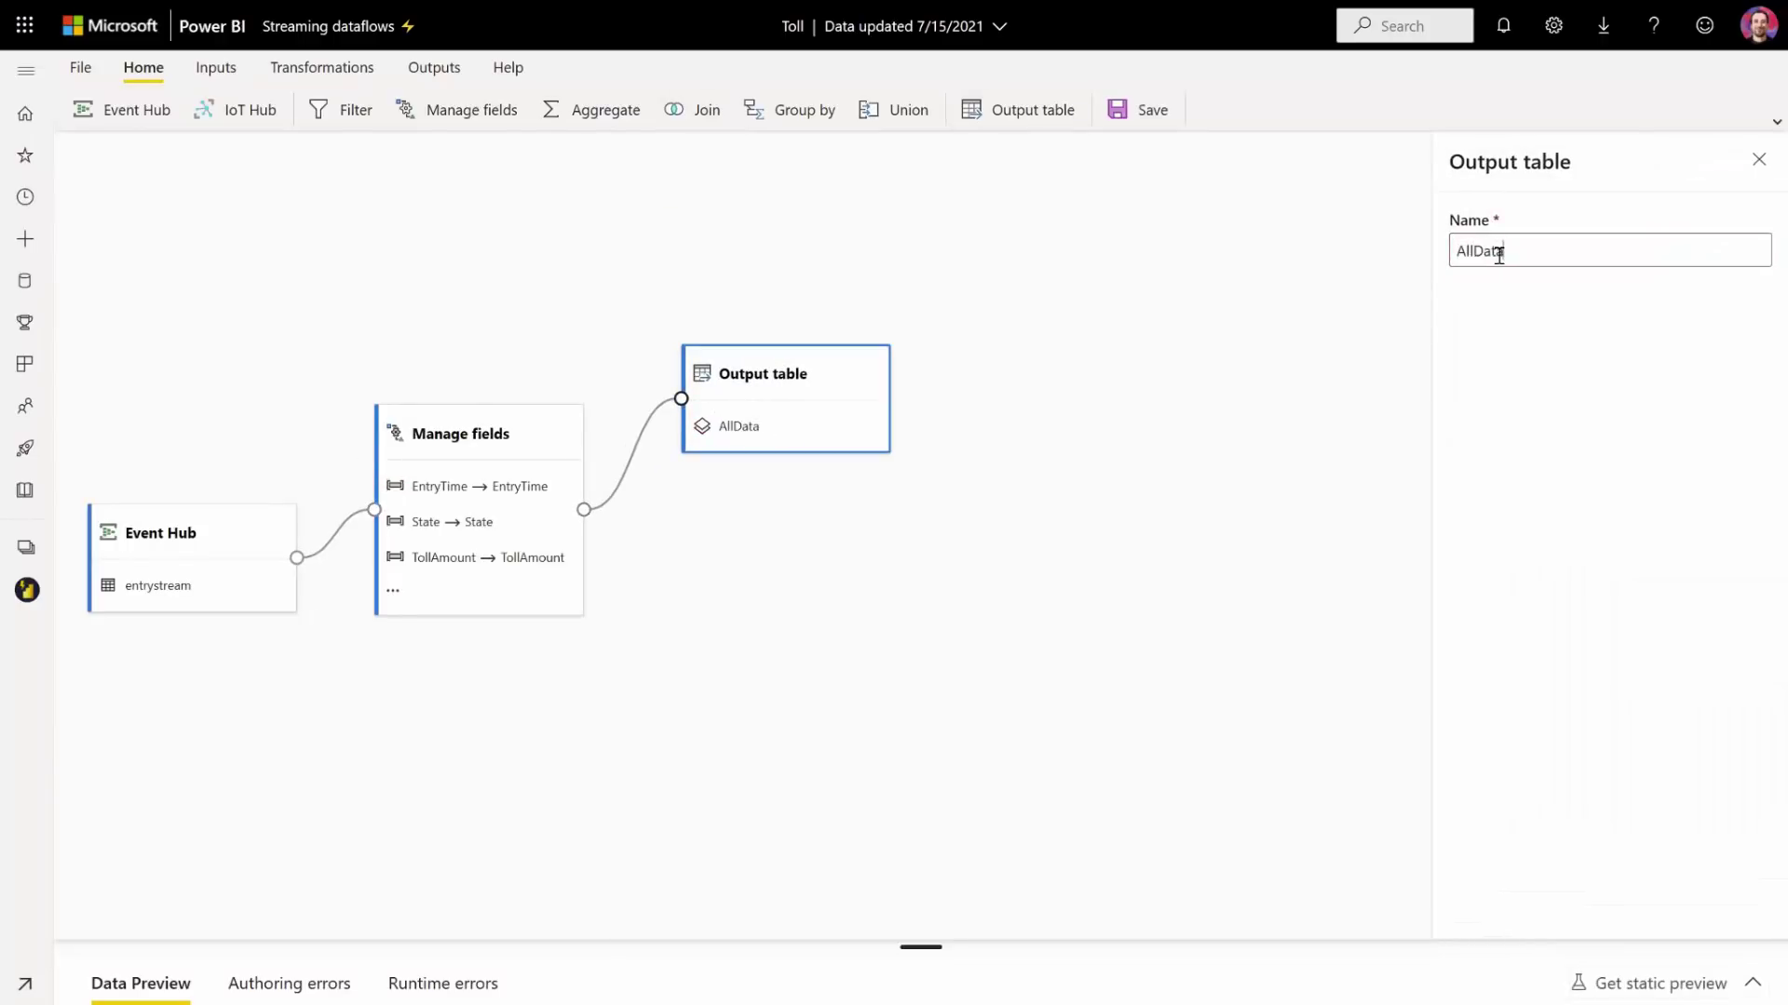
pyautogui.click(1093, 515)
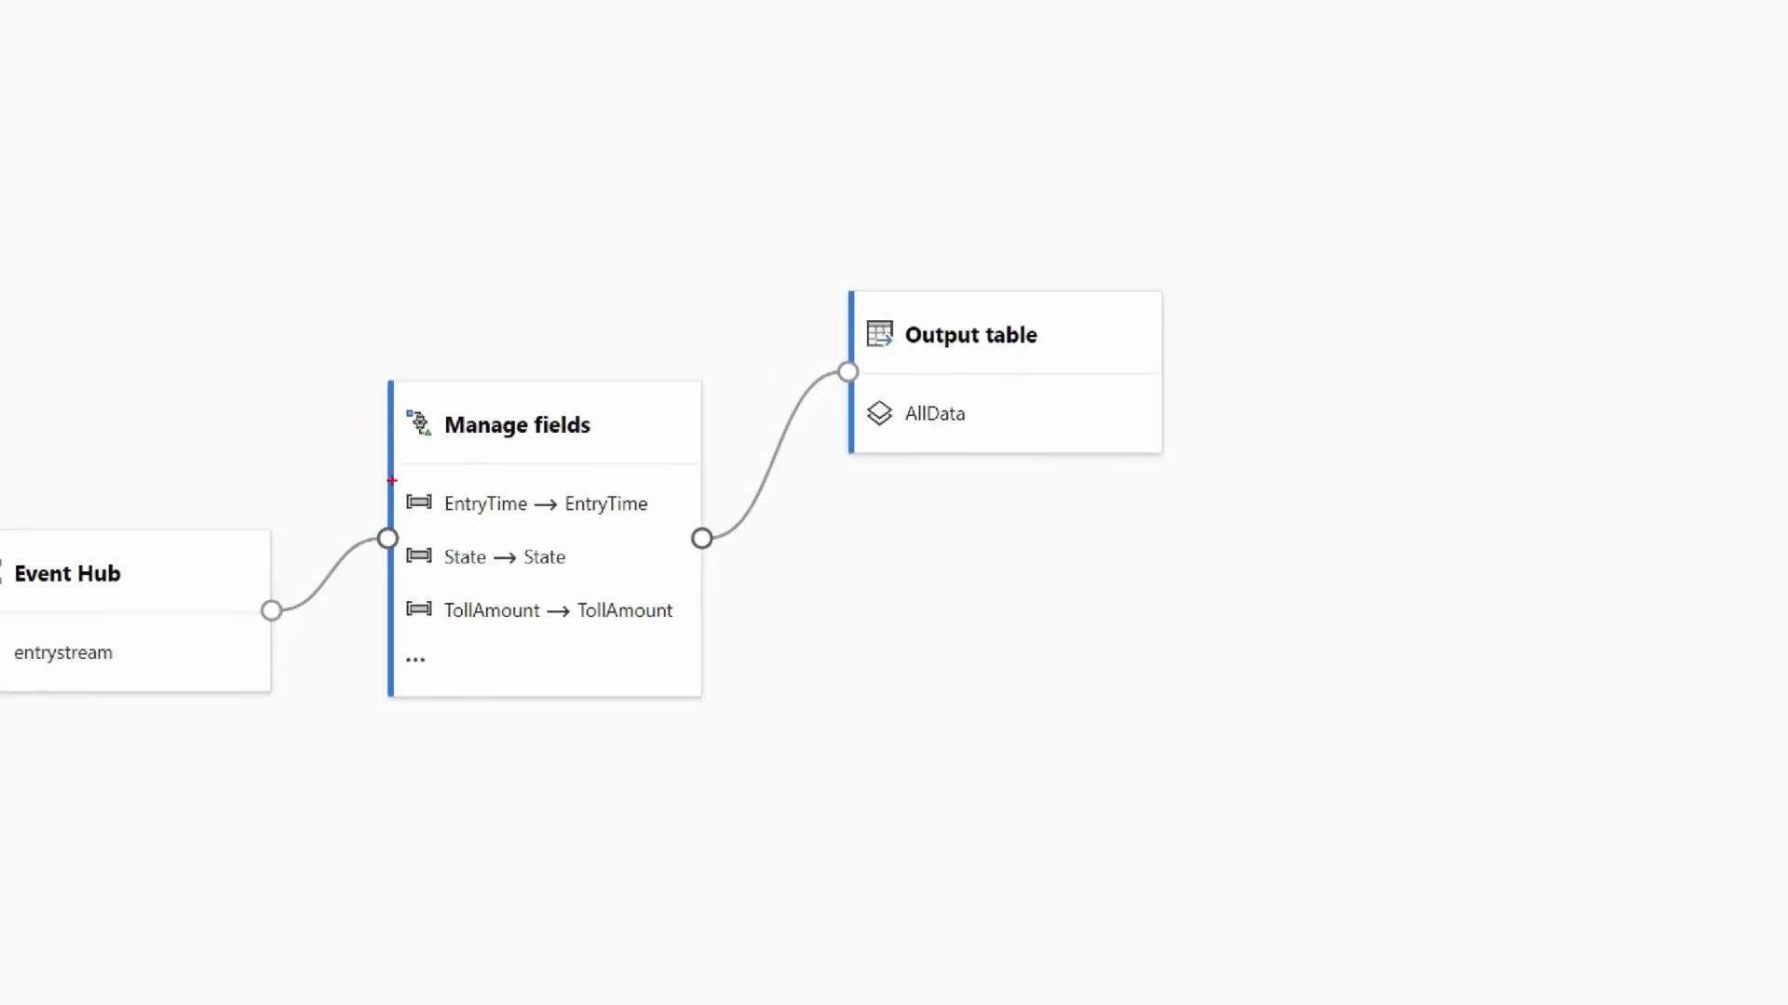
# - Get a static data preview of the AllData output table and enlarge the preview area to inspect its rows
pyautogui.moveTo(392, 480)
pyautogui.mouseDown()
pyautogui.moveTo(695, 641)
pyautogui.moveTo(822, 651)
pyautogui.mouseUp()
pyautogui.scroll(2, 822, 650)
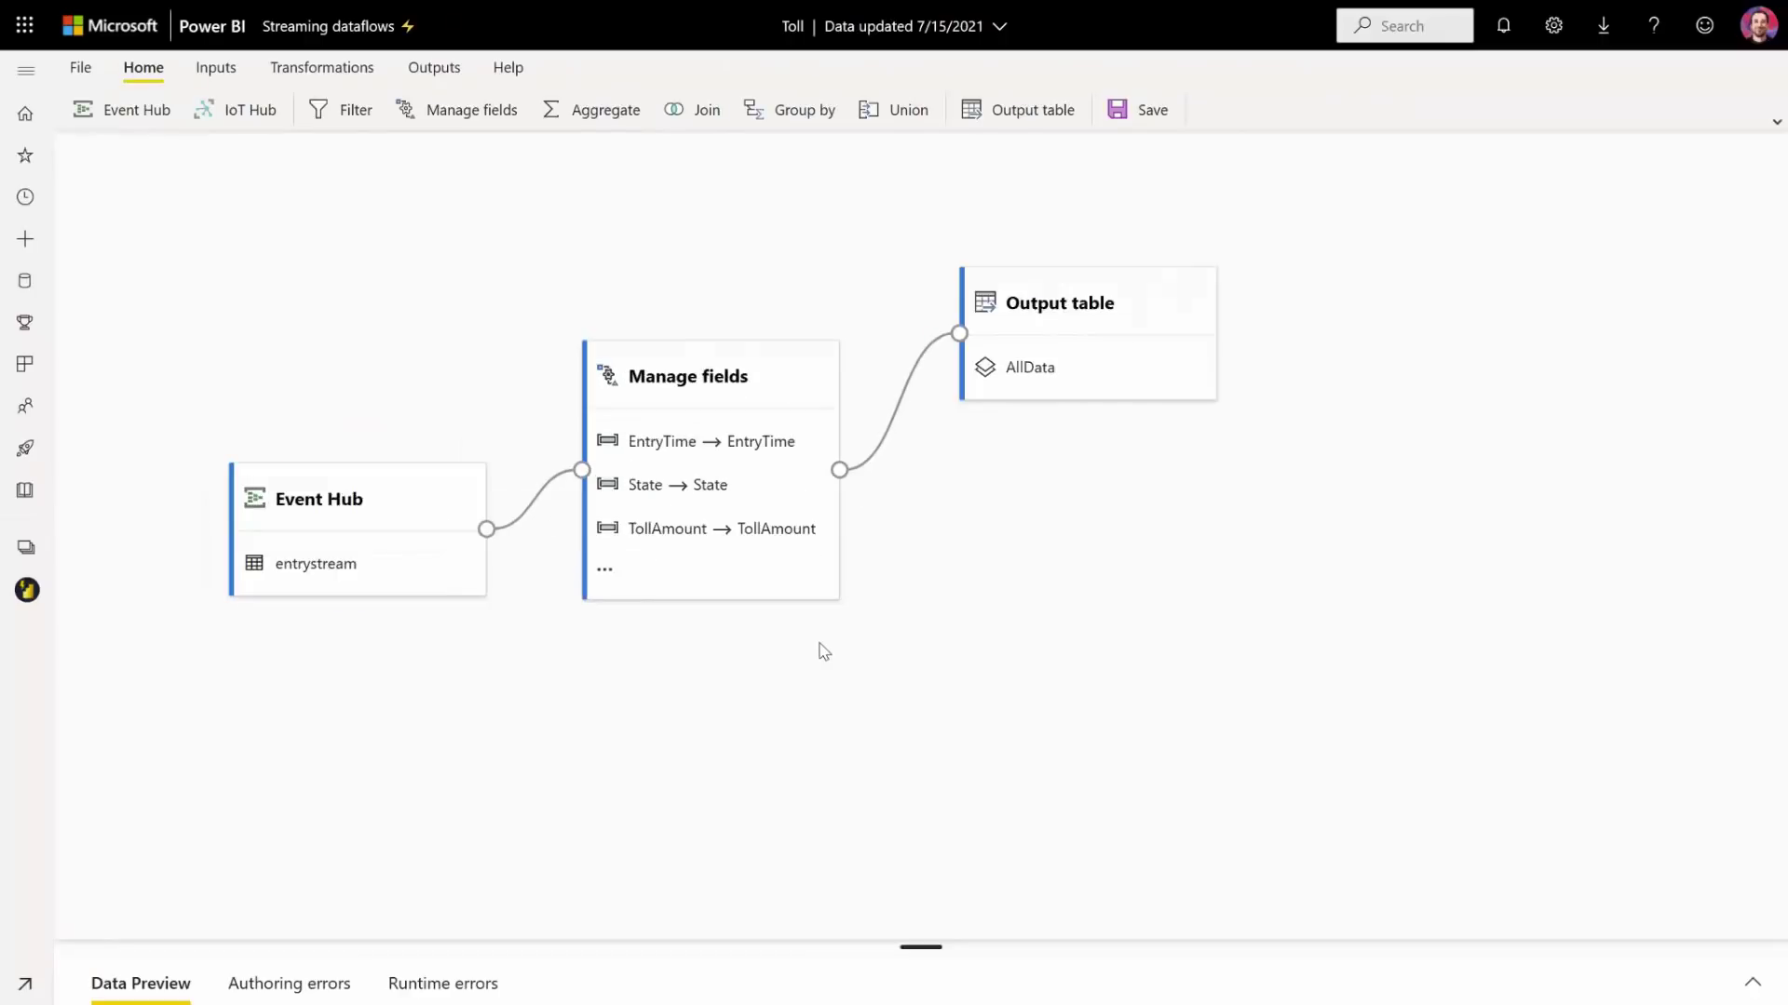
pyautogui.scroll(2, 819, 651)
pyautogui.scroll(-4, 818, 654)
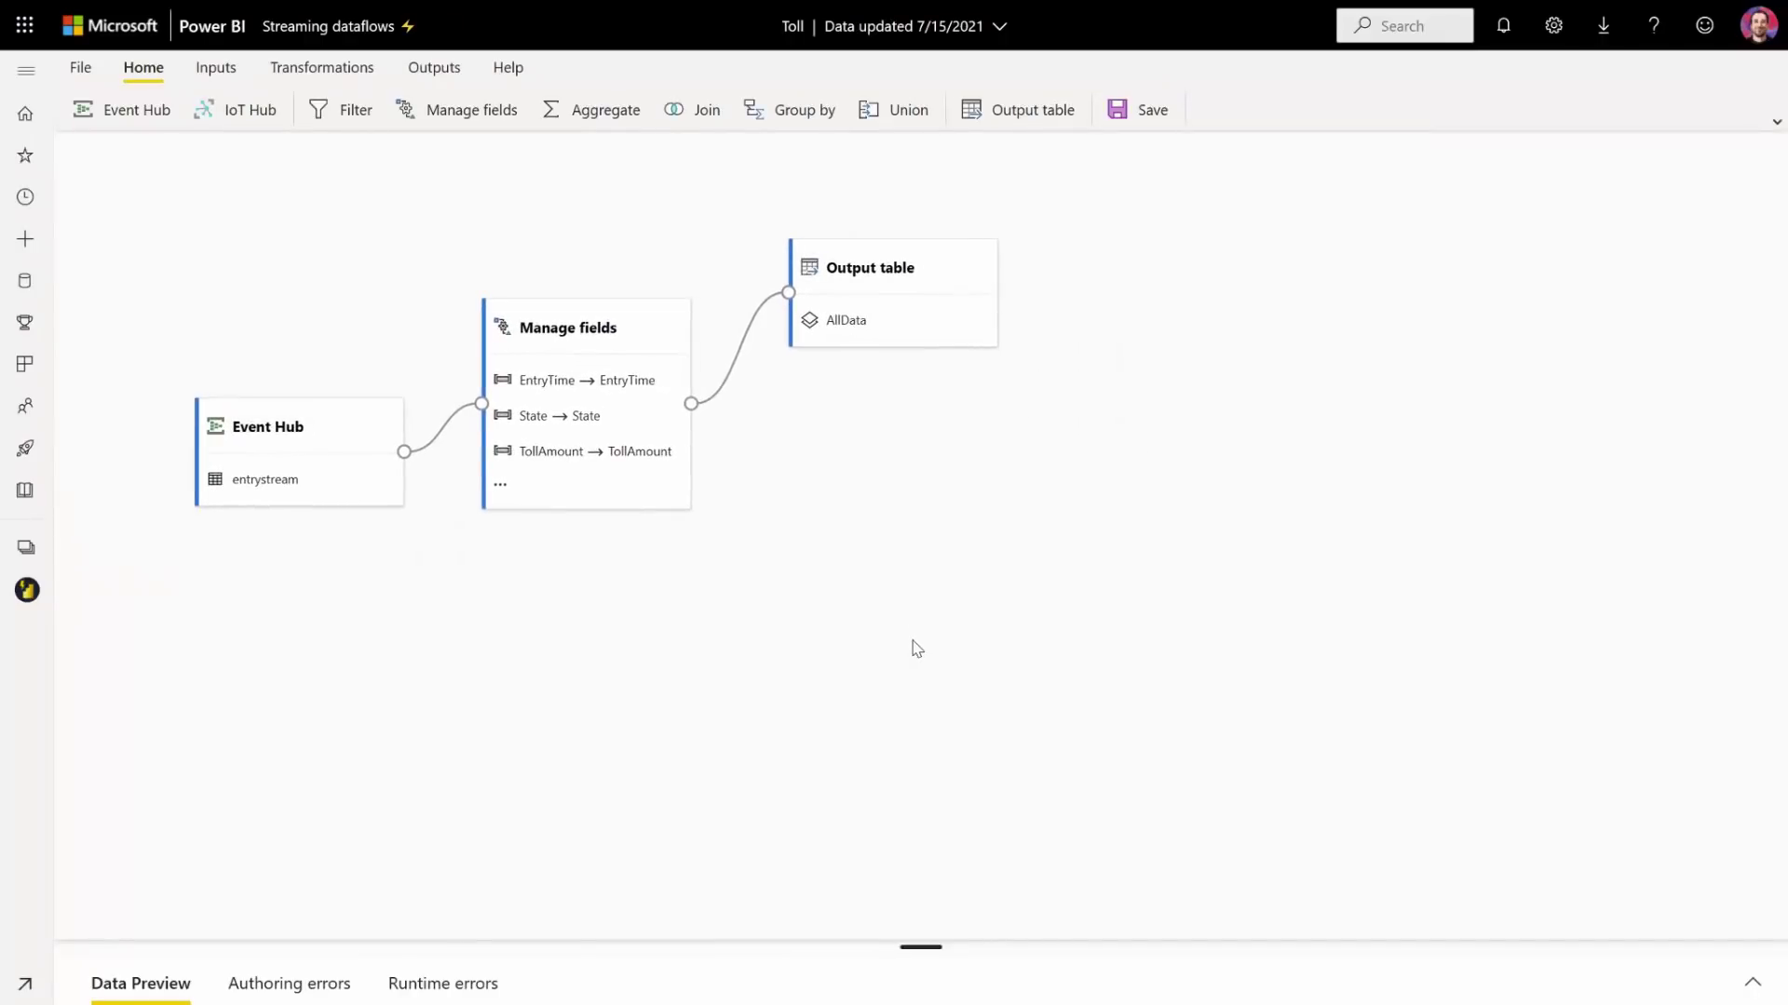
pyautogui.click(1750, 985)
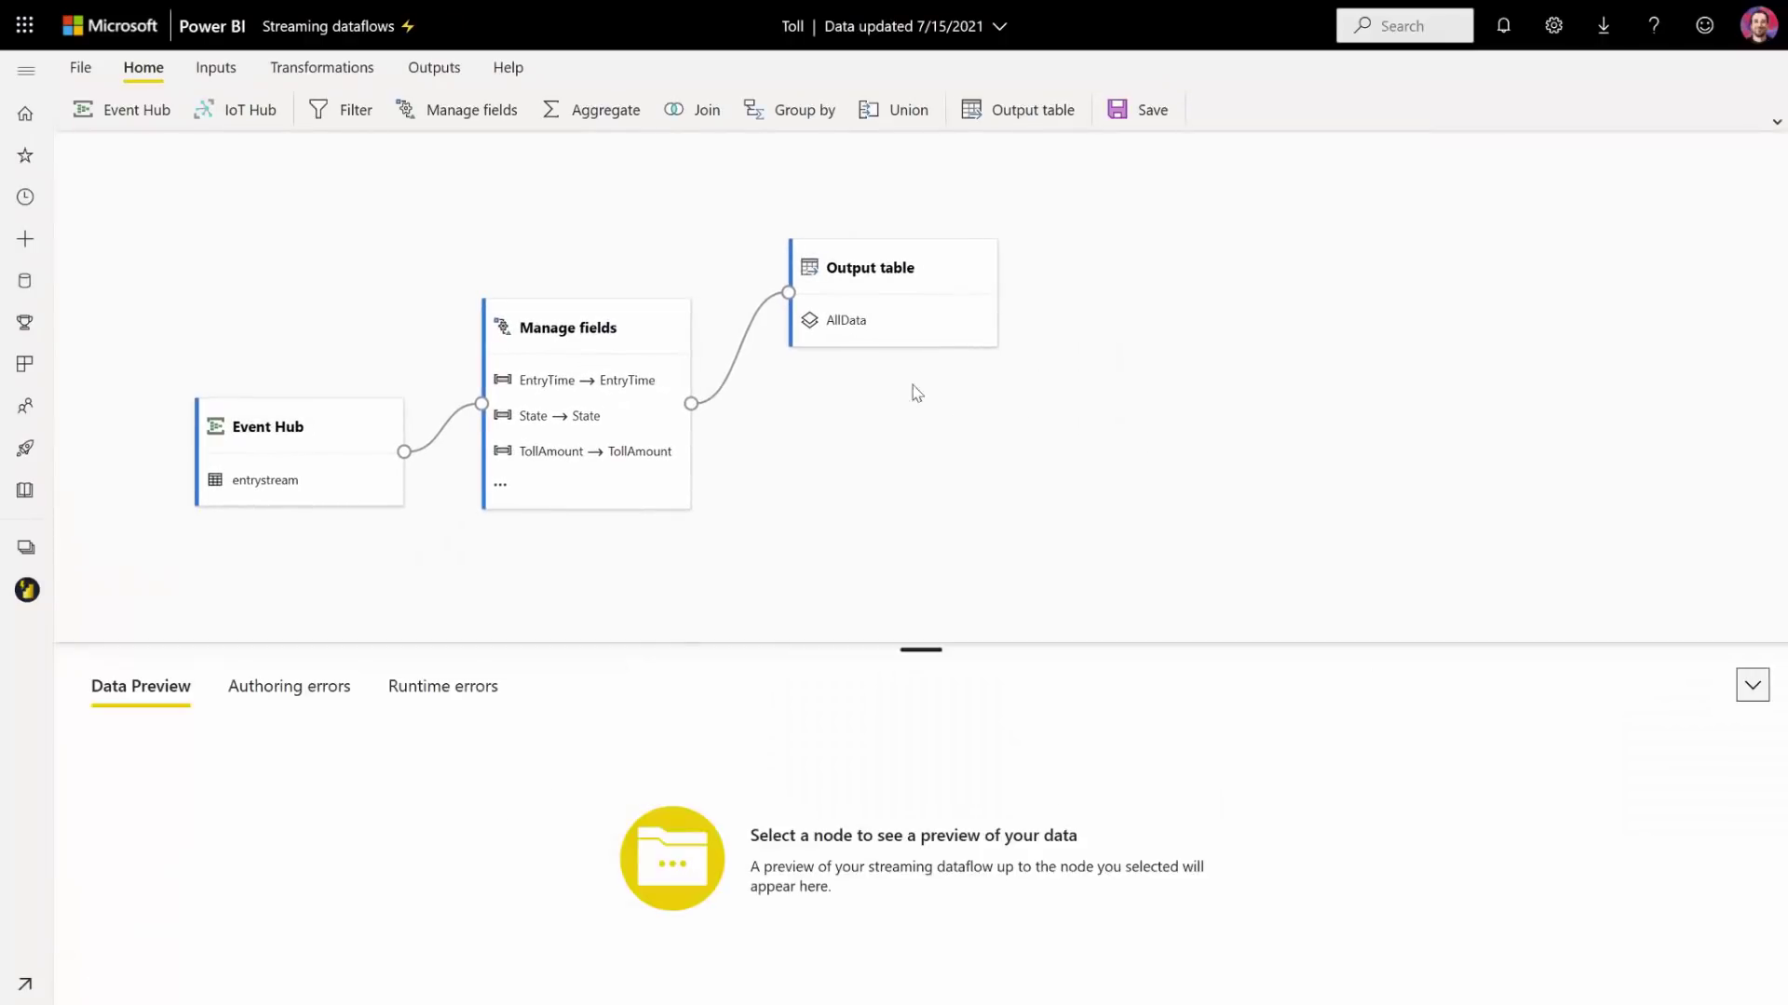
pyautogui.click(915, 333)
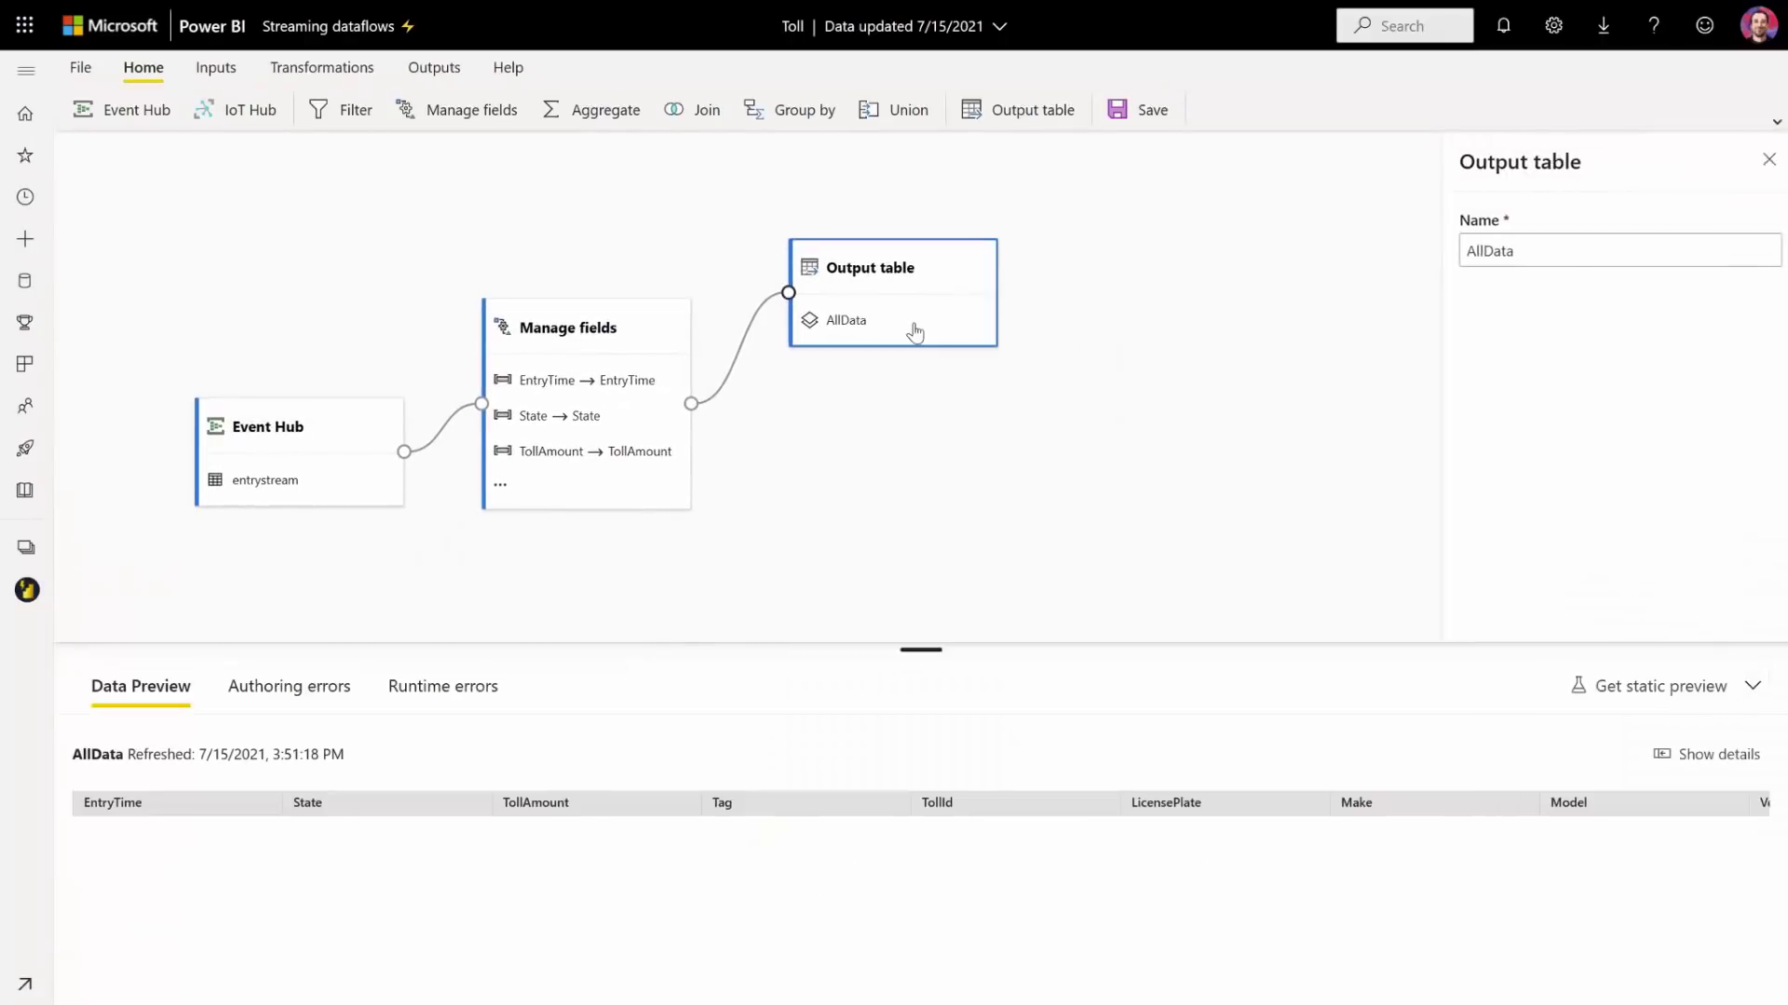
pyautogui.click(1661, 689)
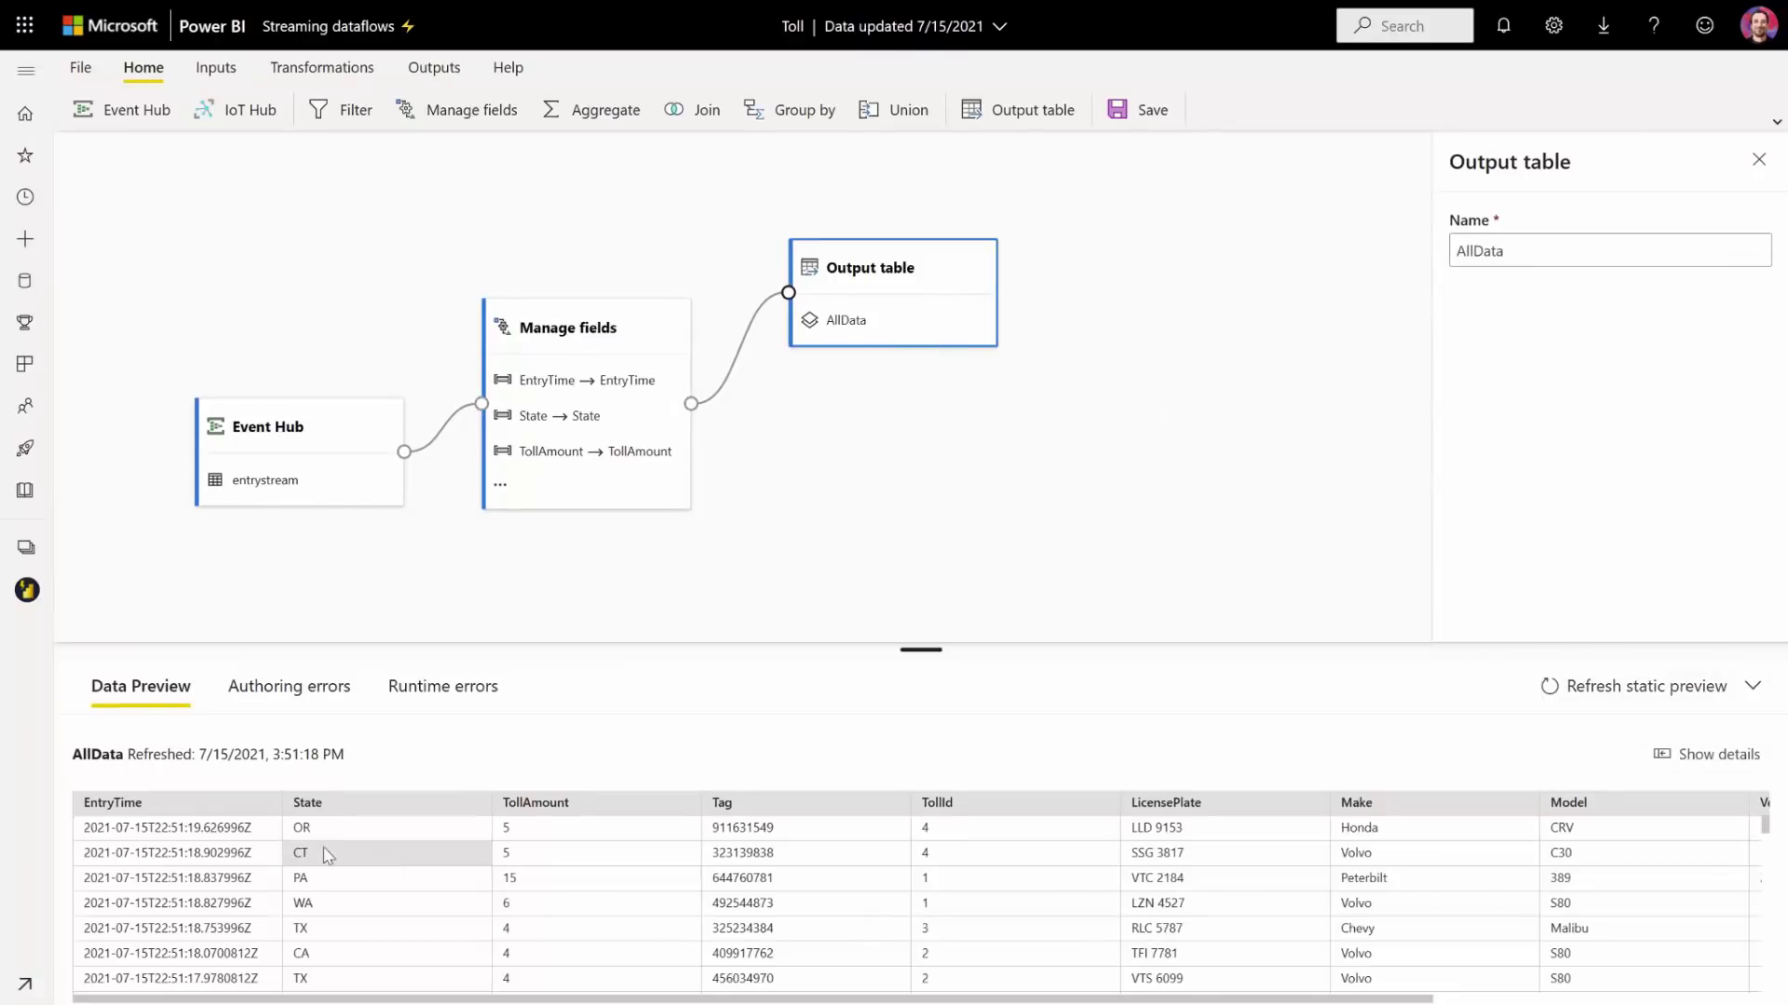
pyautogui.moveTo(924, 649); pyautogui.dragTo(935, 568)
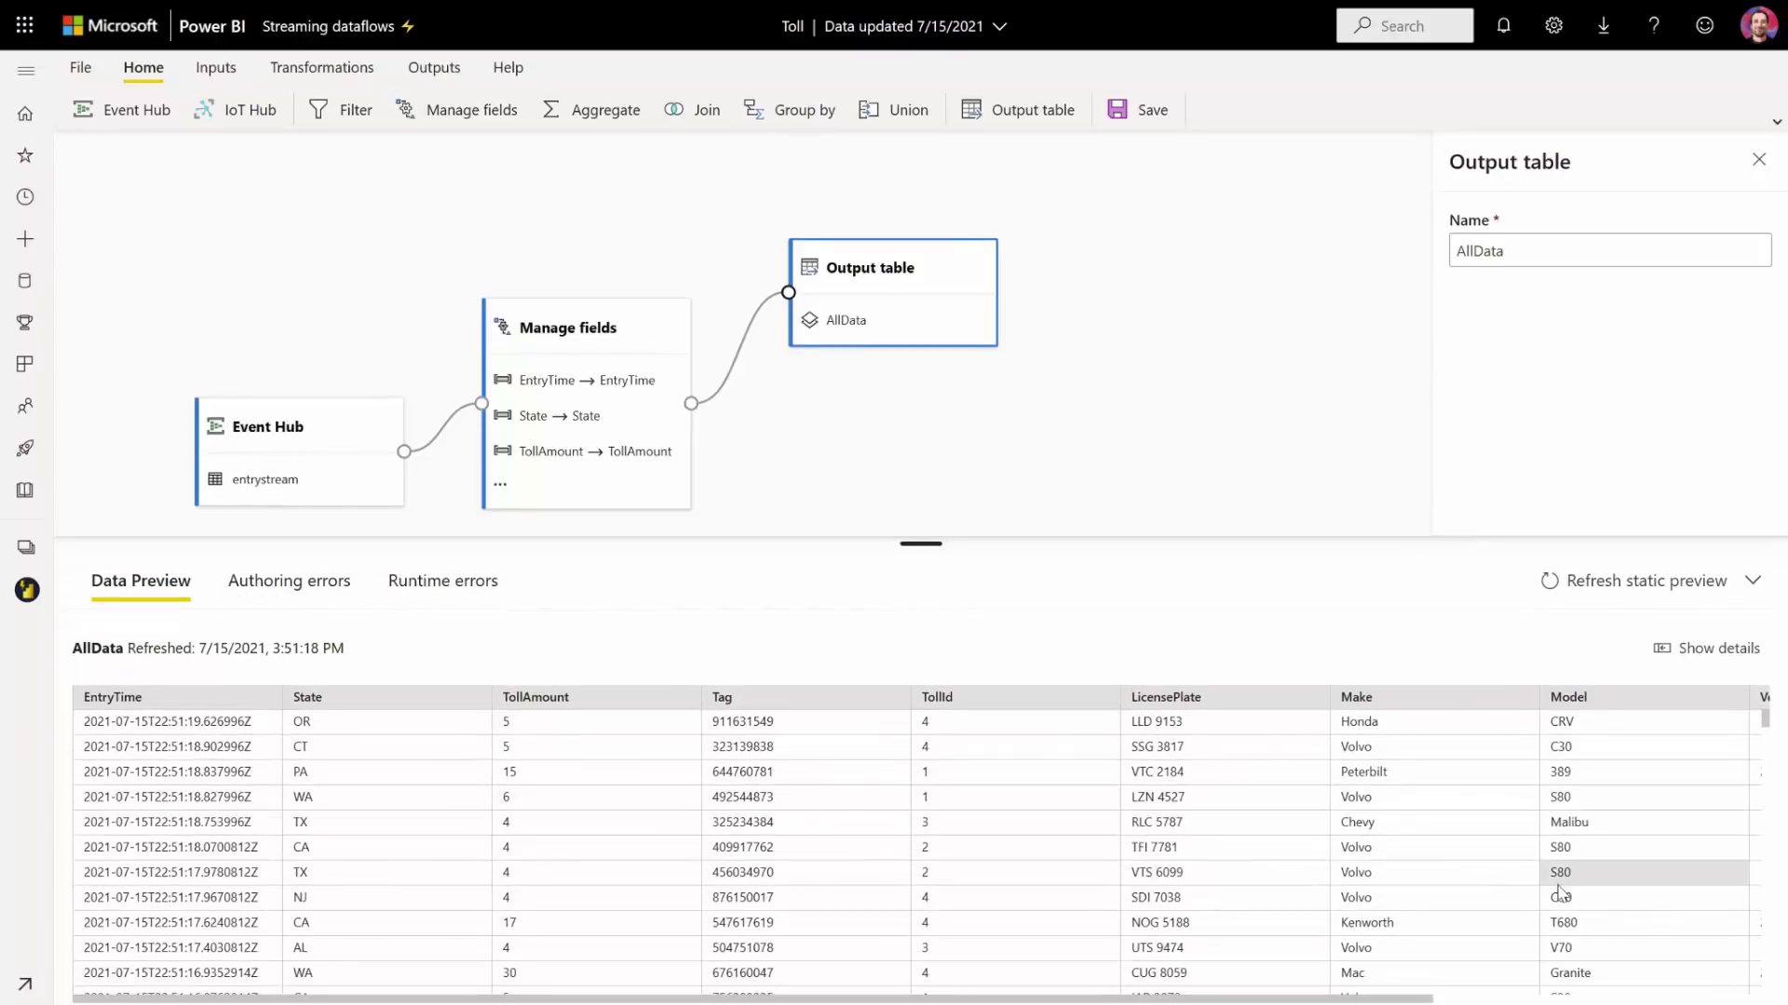
# - Examine the Event Hub's live data preview with cell details shown, pausing and restarting the stream, then collapse the preview
pyautogui.click(306, 466)
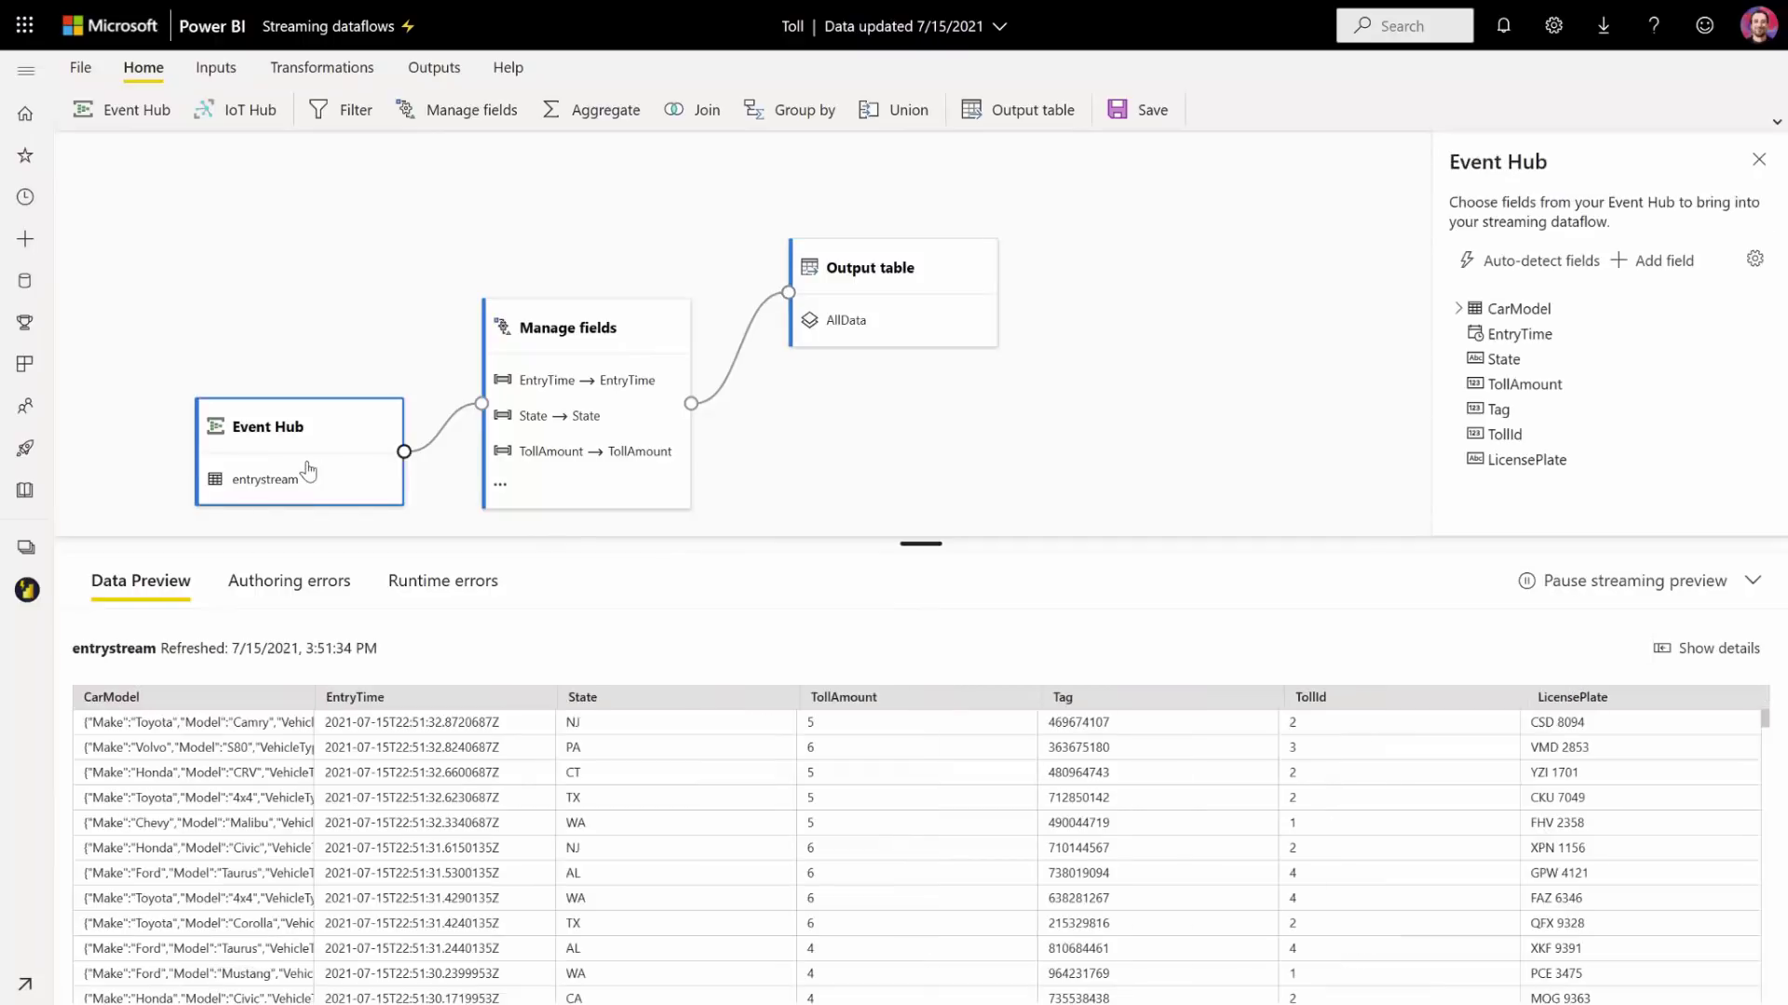
pyautogui.click(1706, 648)
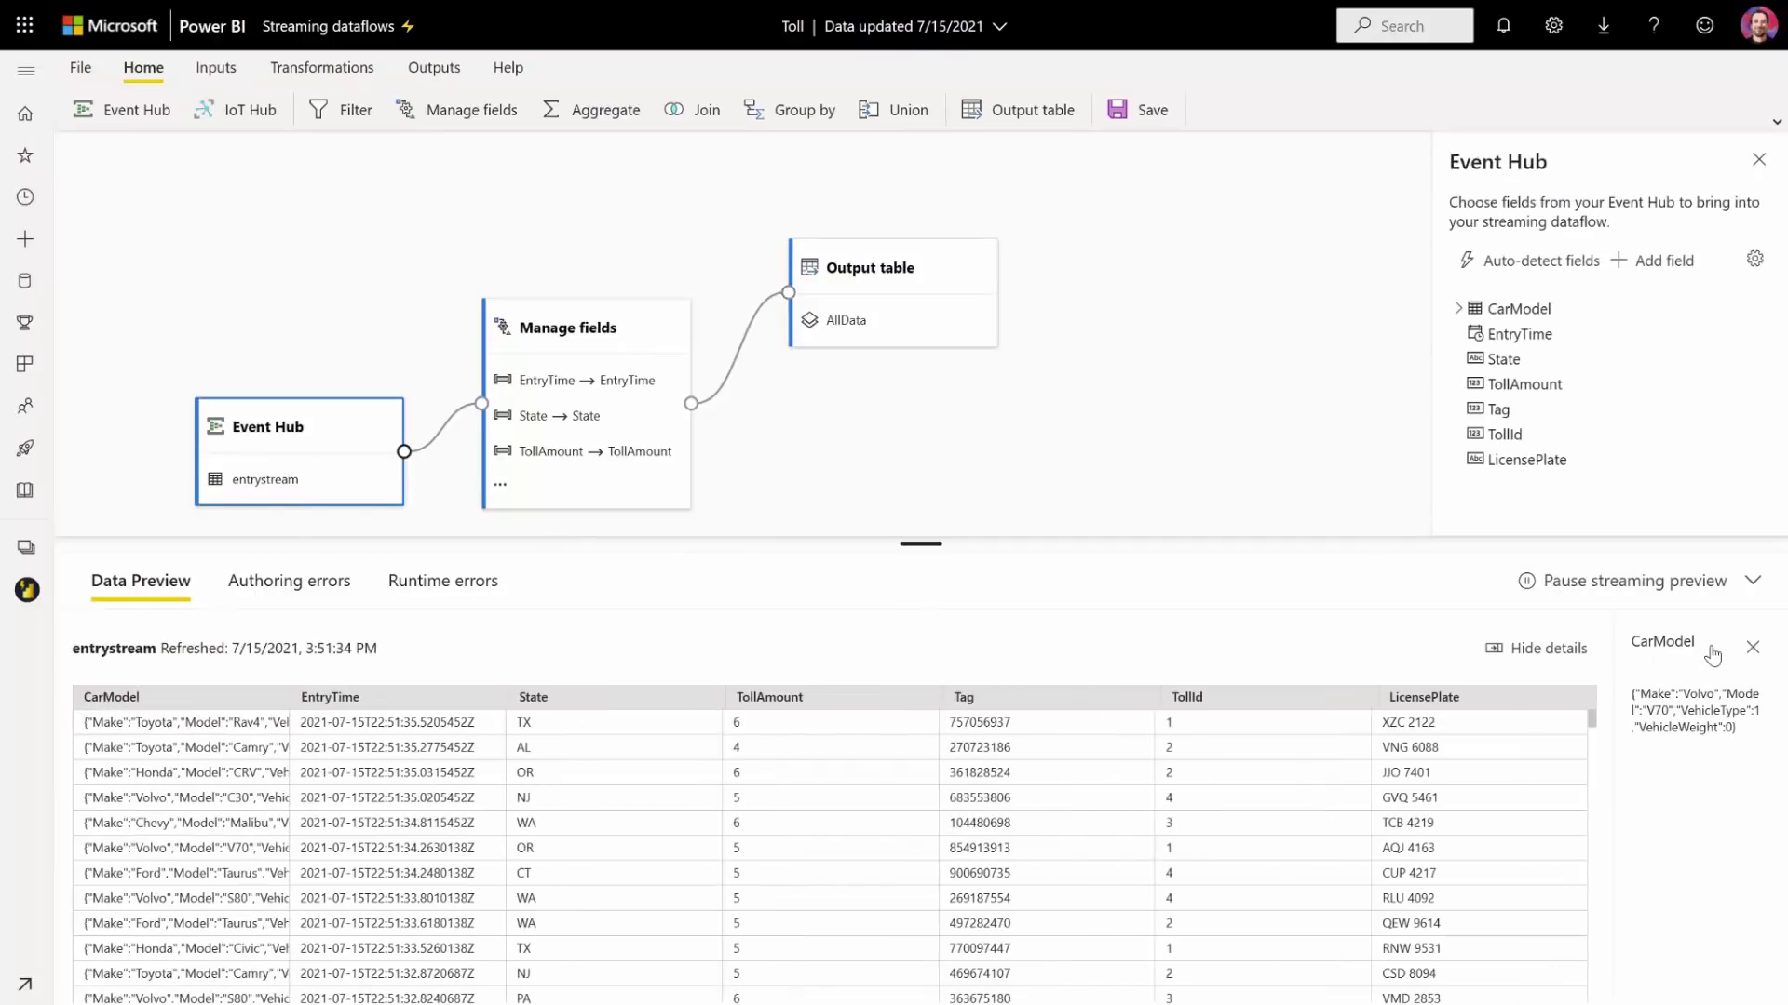
pyautogui.click(1622, 580)
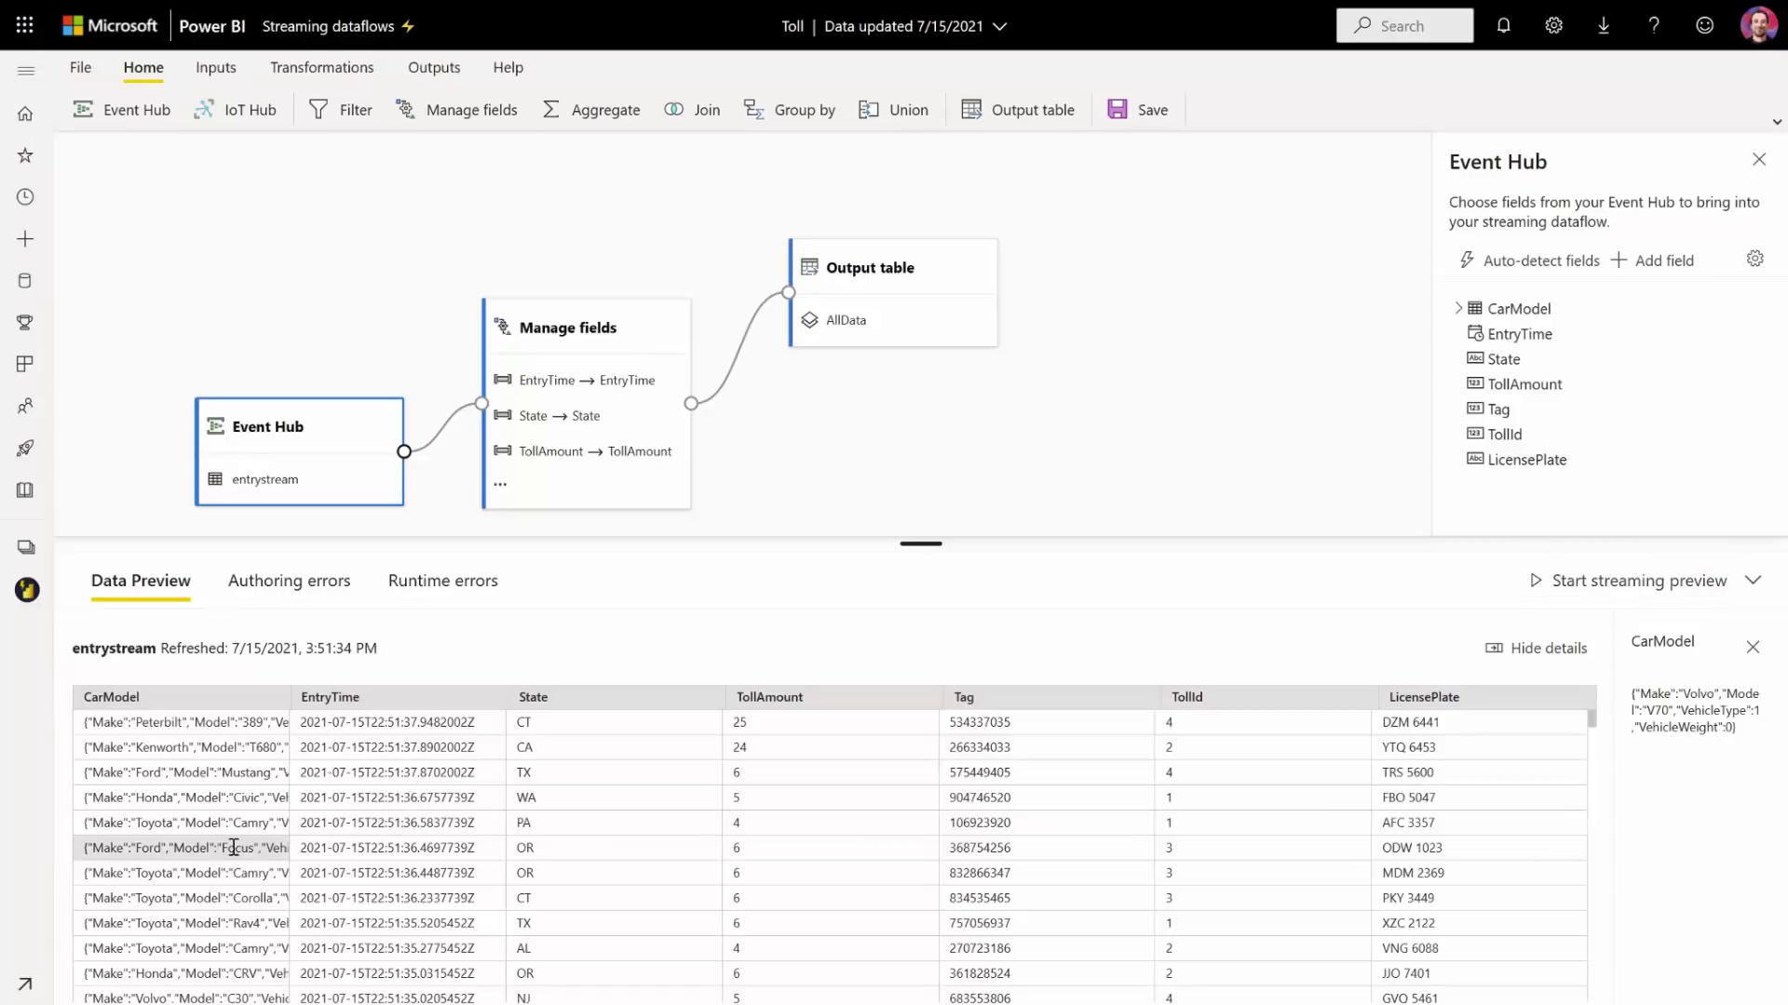
pyautogui.click(1704, 585)
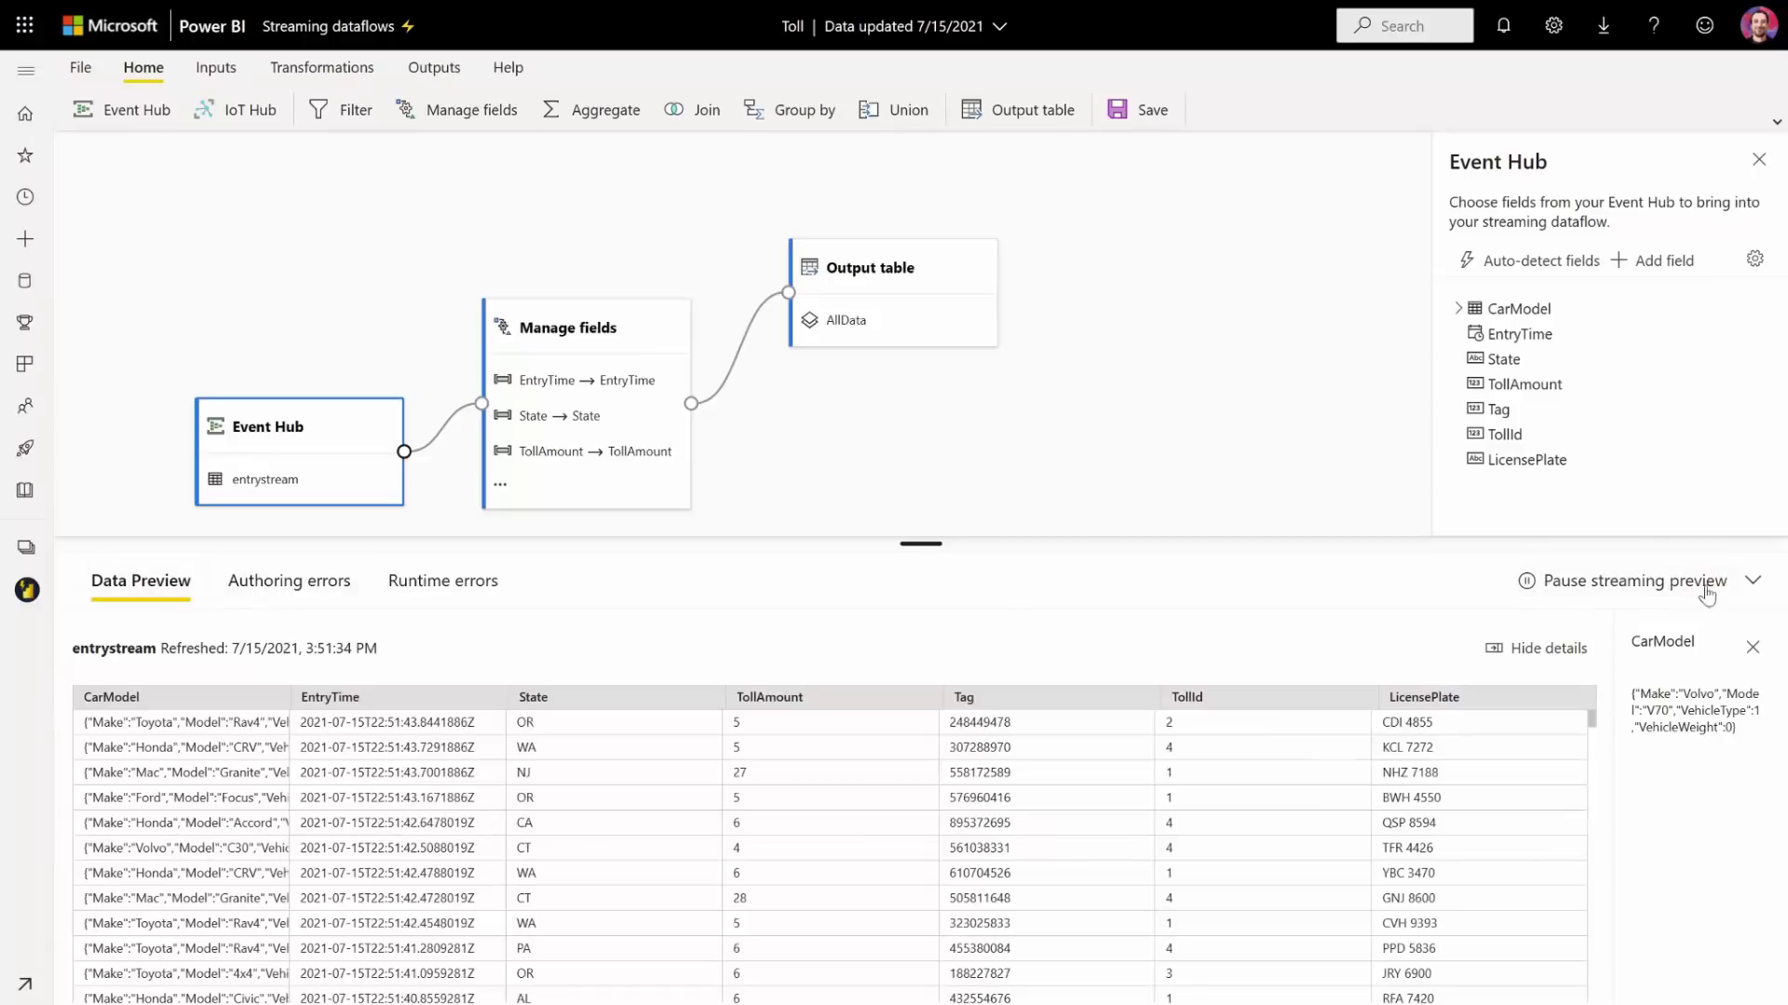
pyautogui.click(1753, 582)
# - Spread out the diagram by moving the Event Hub node and the AllData output table away from Manage fields
pyautogui.moveTo(335, 455); pyautogui.dragTo(253, 540)
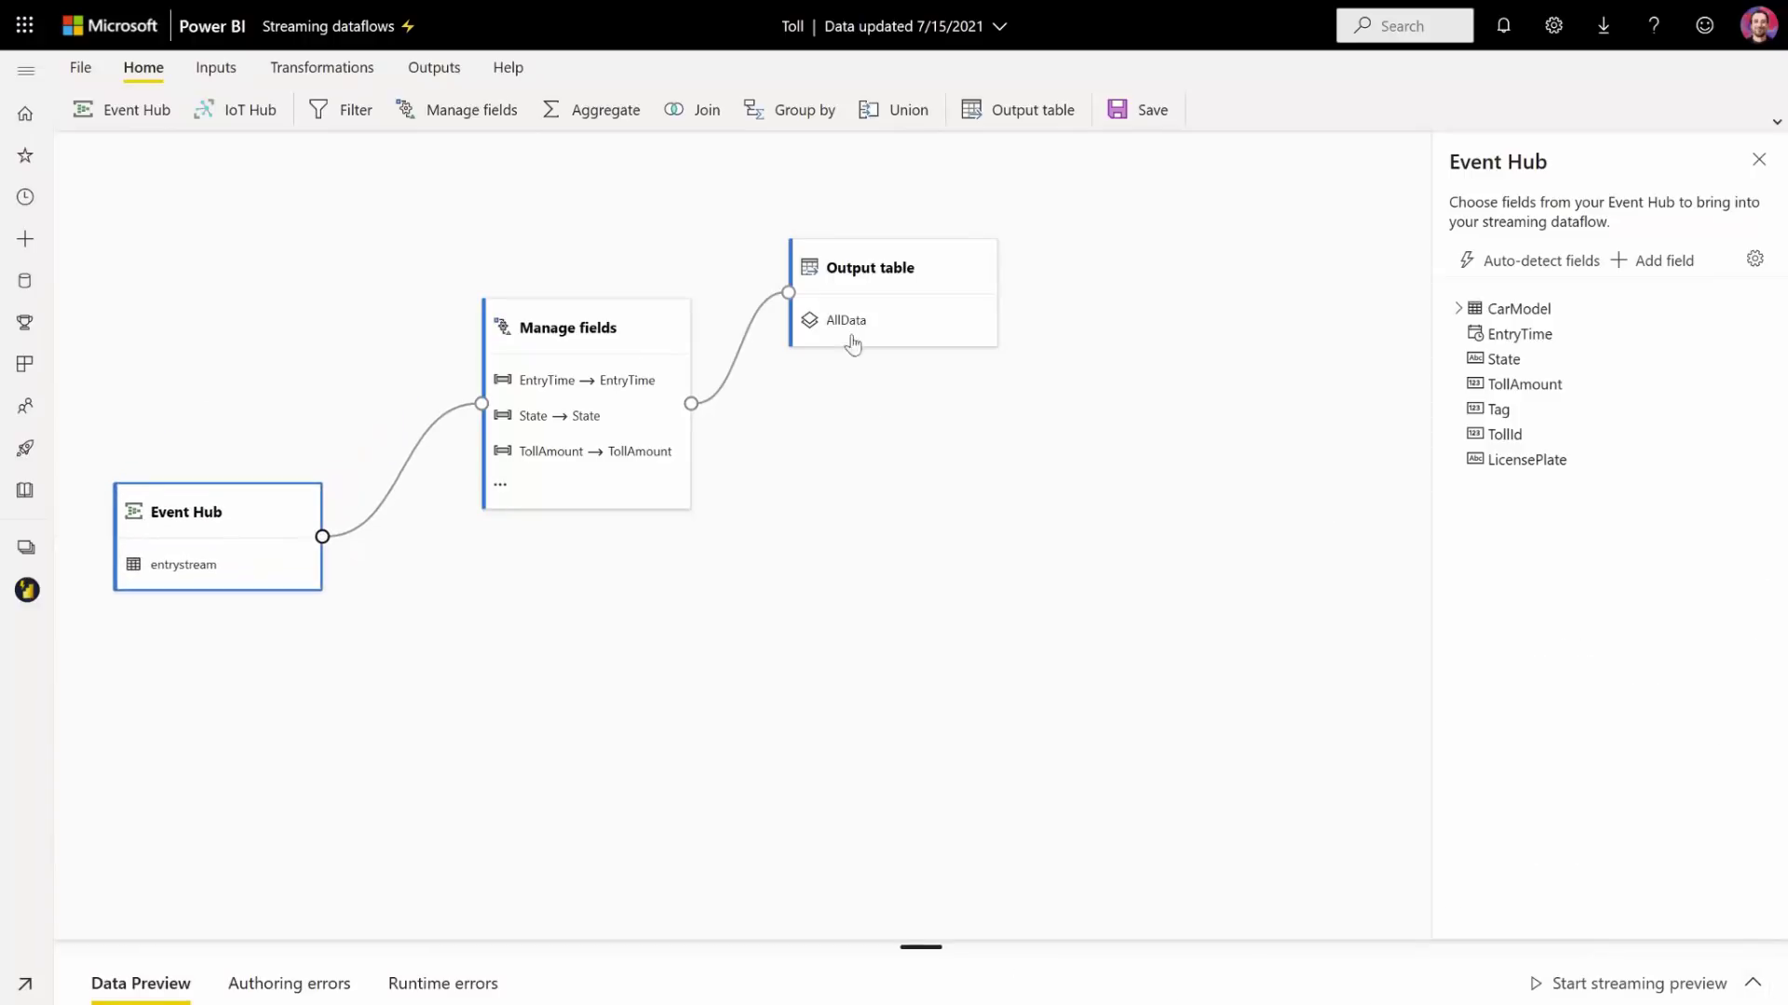
pyautogui.moveTo(852, 344); pyautogui.dragTo(896, 317)
pyautogui.click(878, 477)
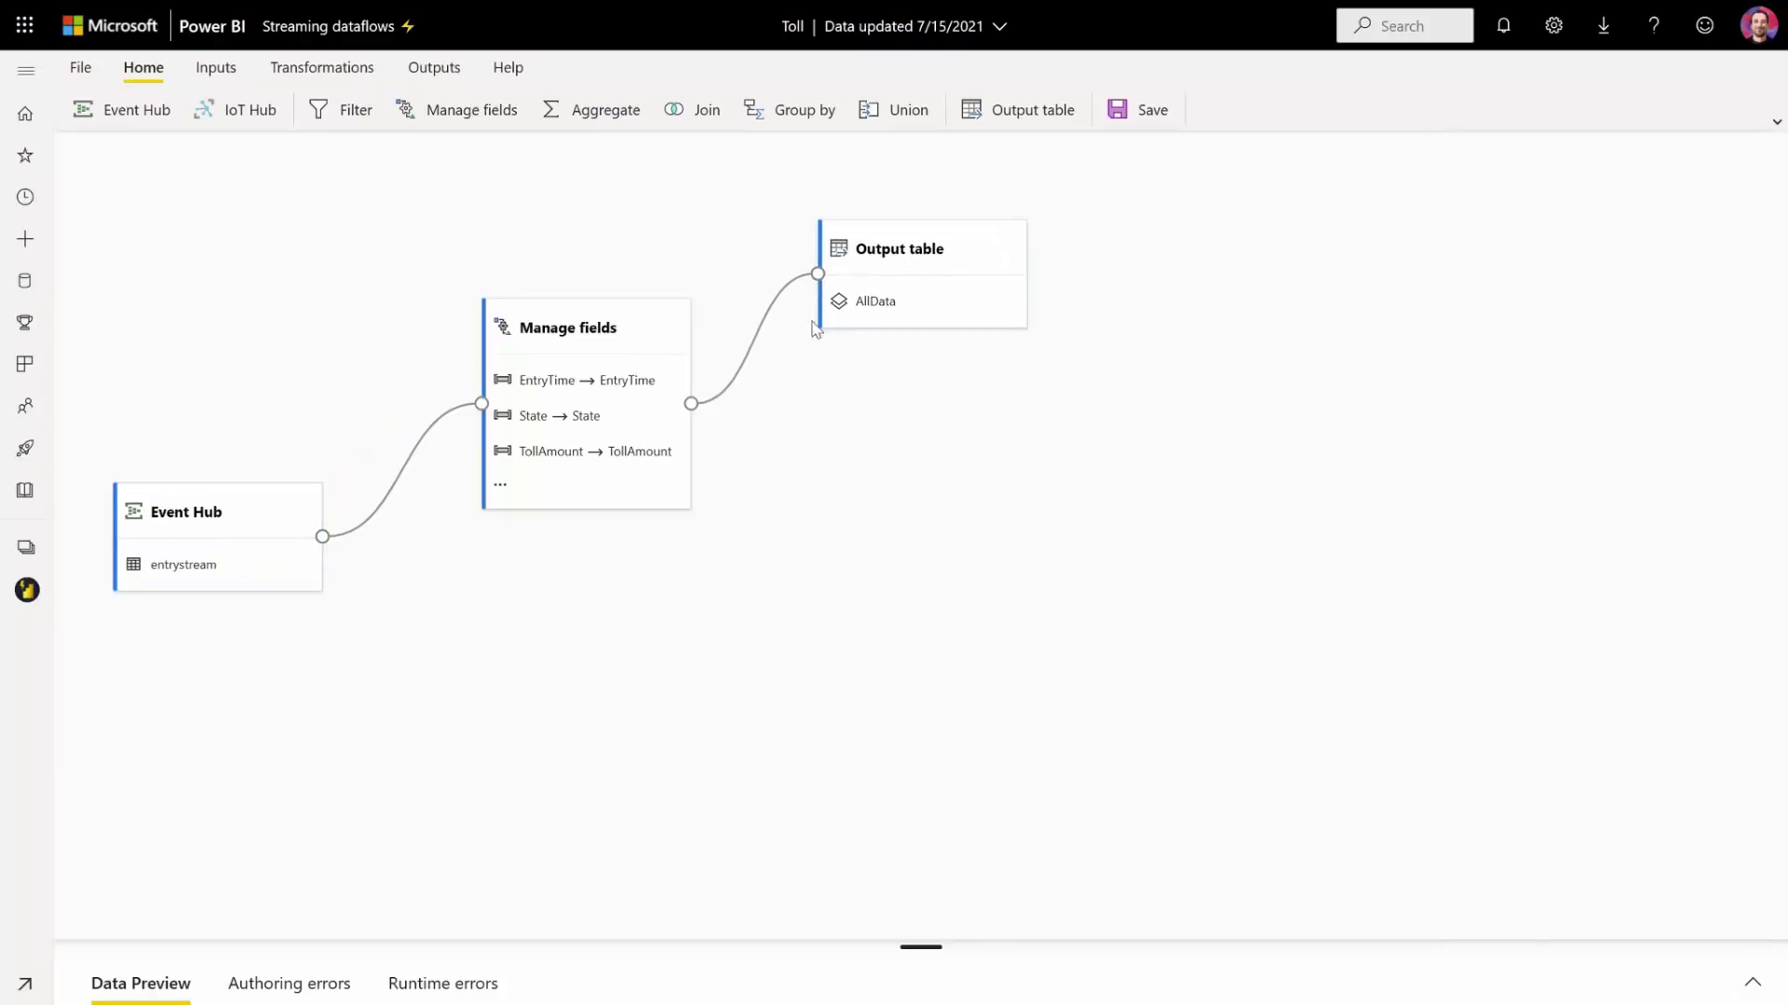
# - Add a Group by node below the AllData output table and connect it to the Manage fields output
pyautogui.click(790, 109)
pyautogui.moveTo(377, 700); pyautogui.dragTo(932, 545)
pyautogui.click(814, 447)
pyautogui.moveTo(756, 416); pyautogui.dragTo(877, 548)
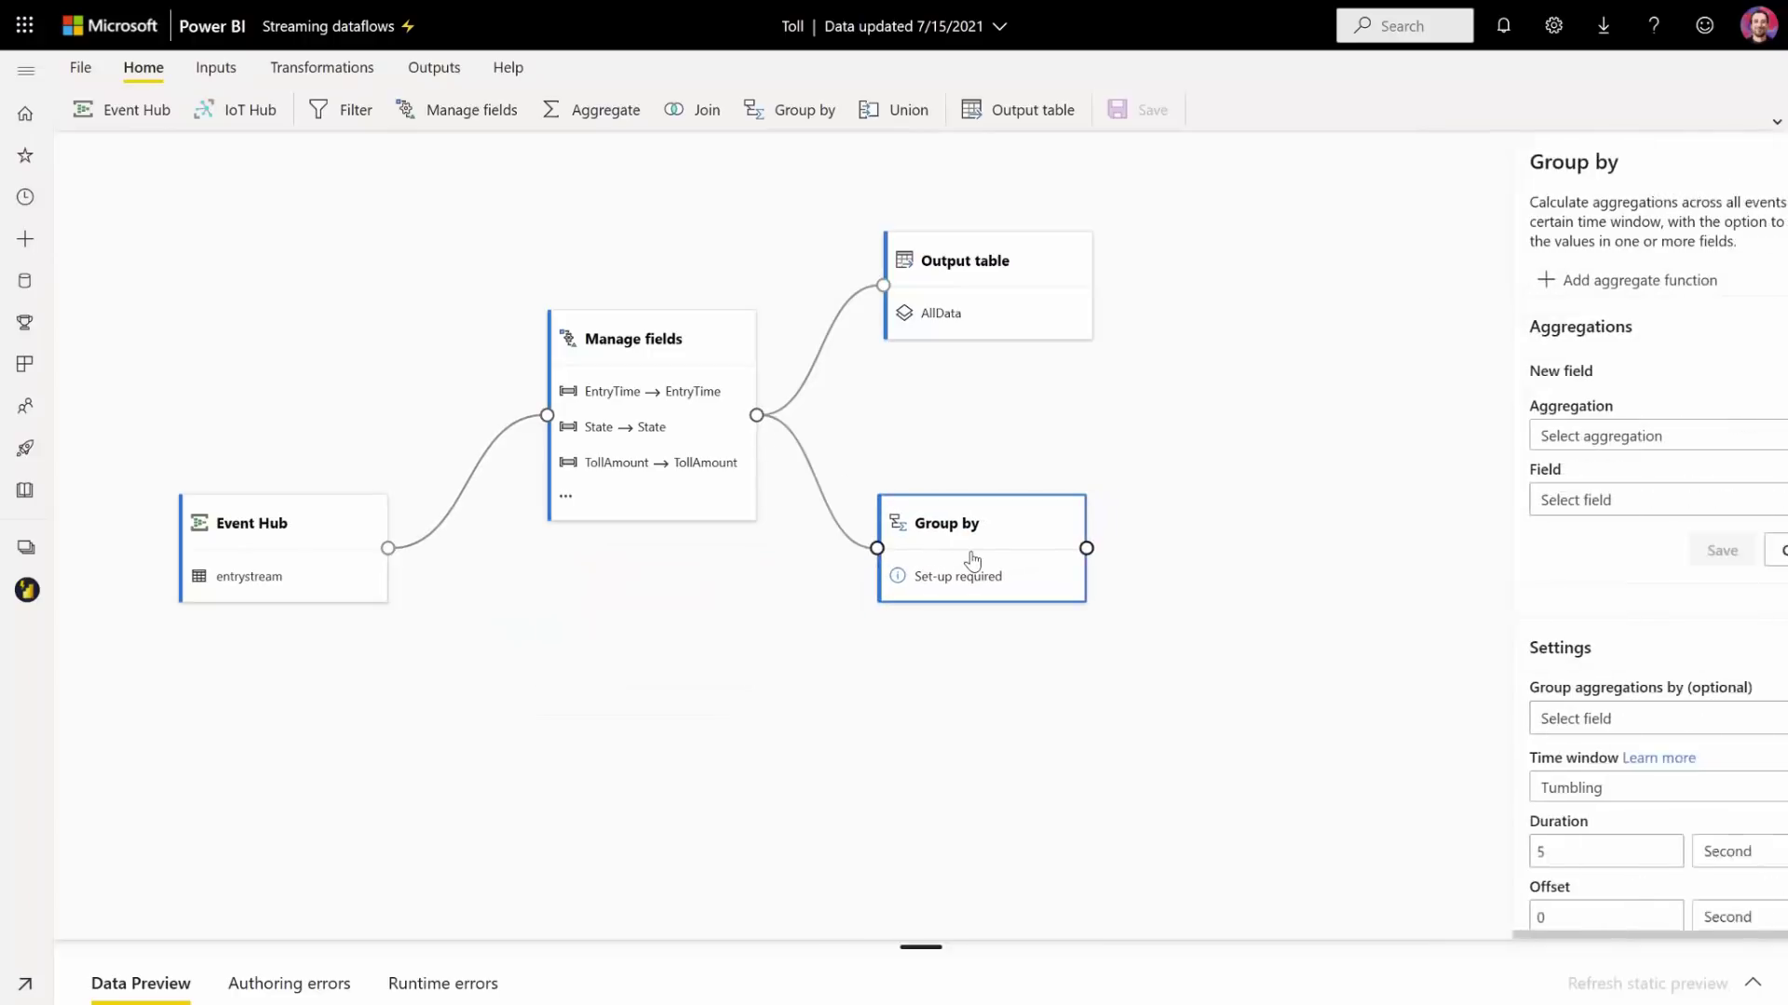
# - Add a Count aggregation on the LicensePlate field to the Group by node
pyautogui.click(1718, 444)
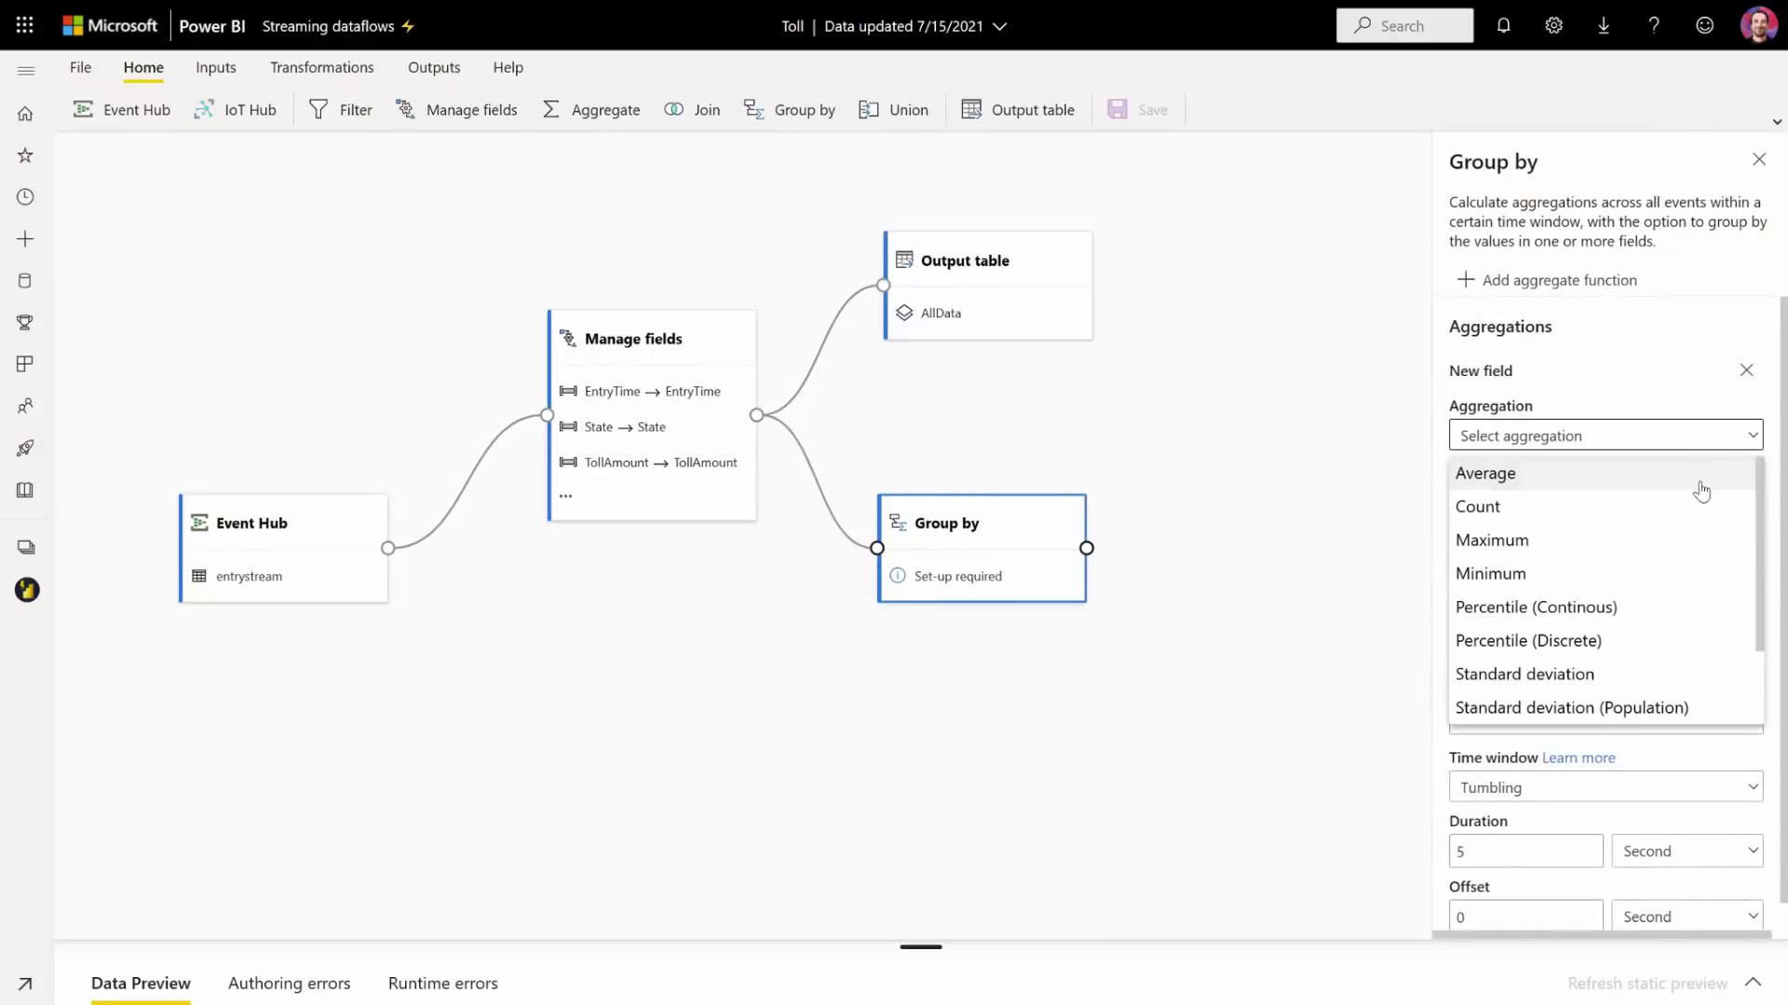
pyautogui.scroll(-2, 1700, 503)
pyautogui.scroll(2, 1700, 502)
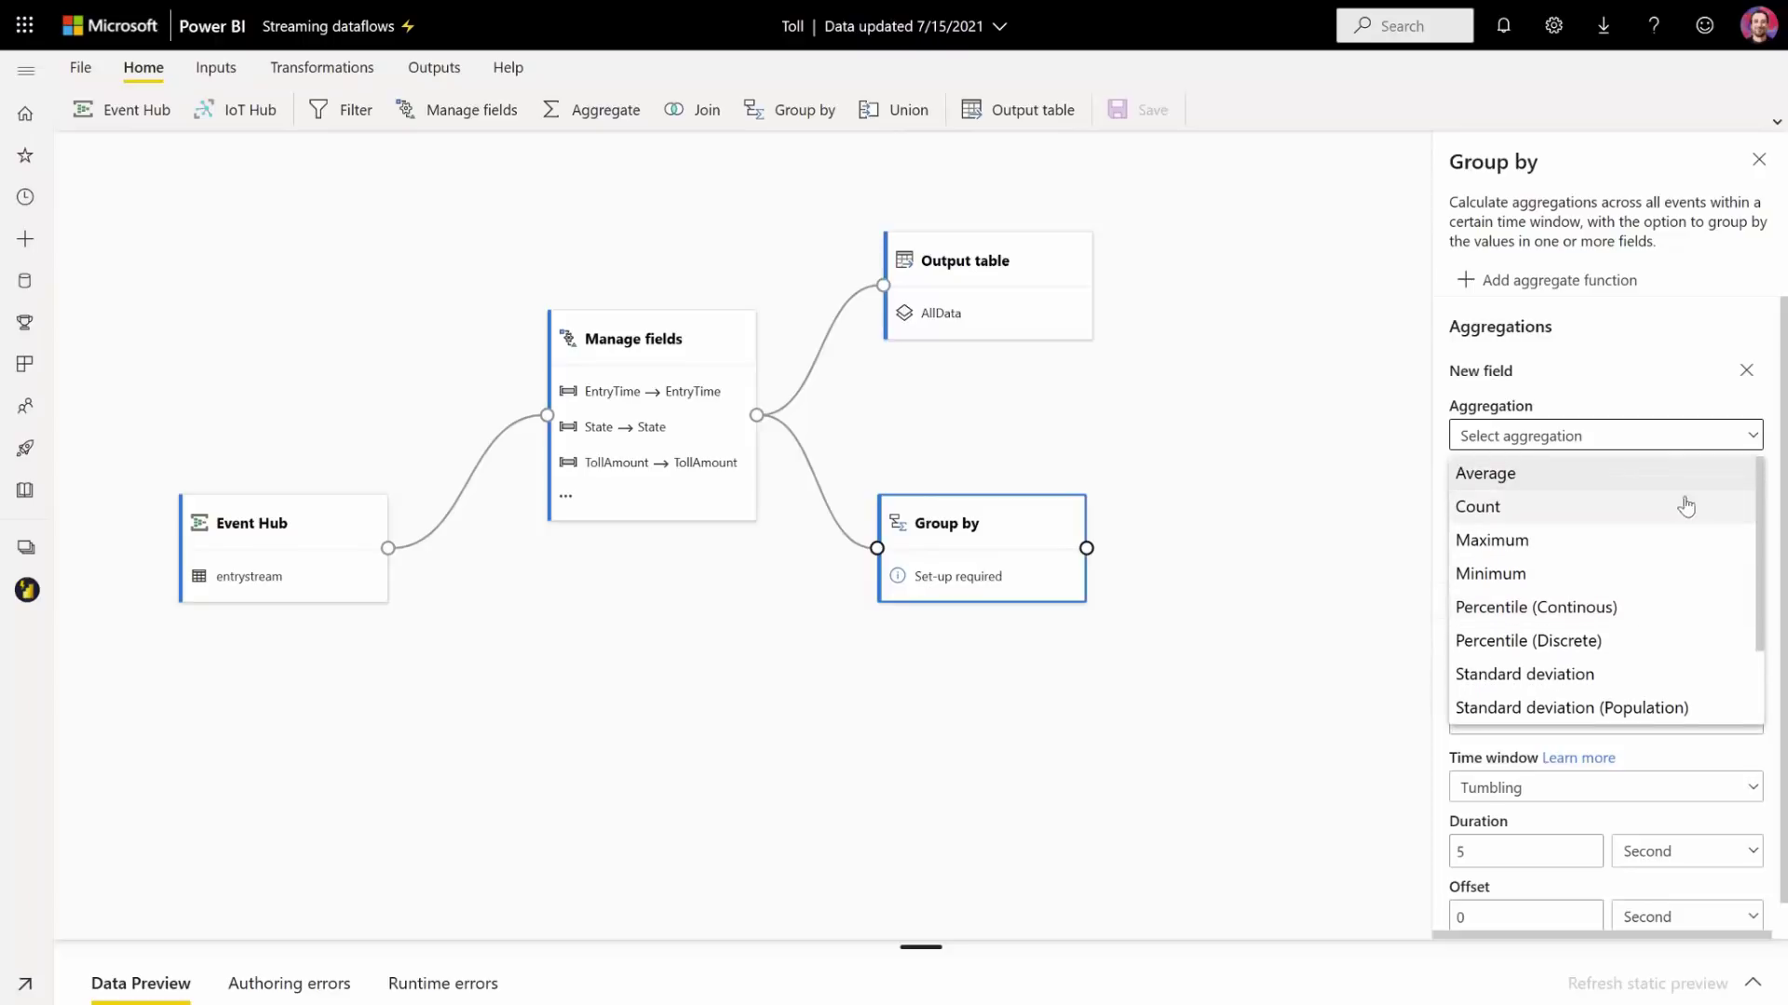
pyautogui.click(1638, 514)
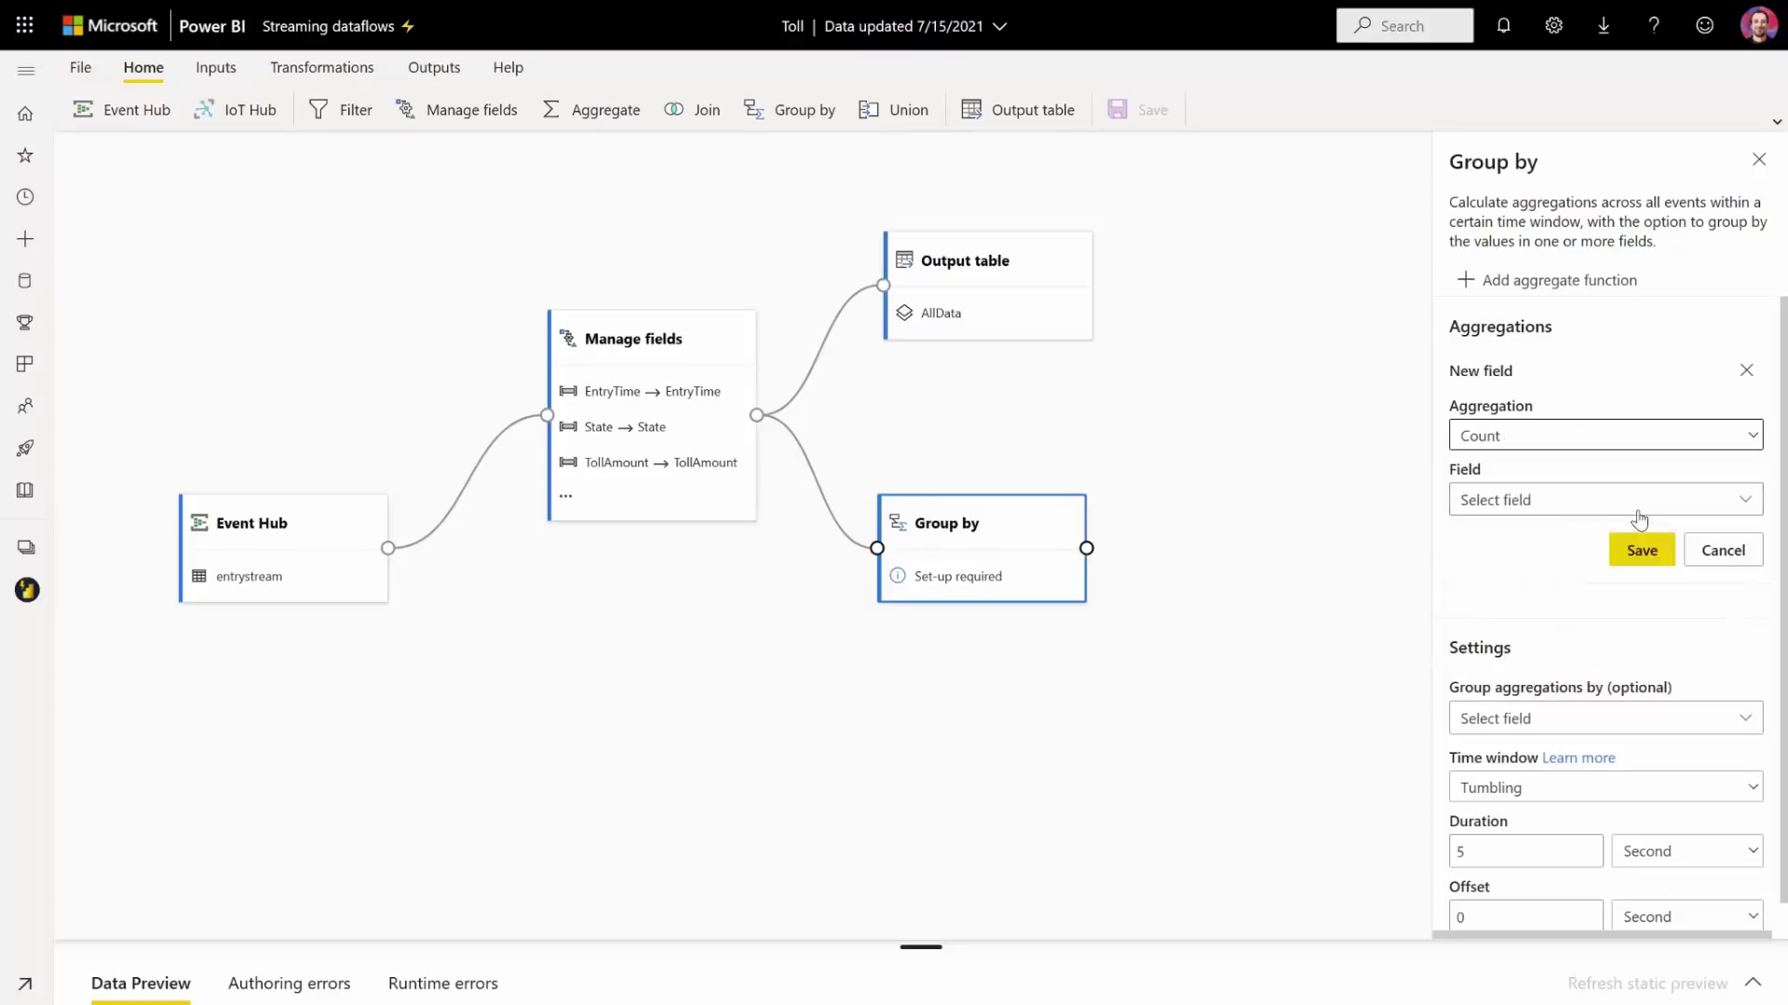
pyautogui.click(1708, 507)
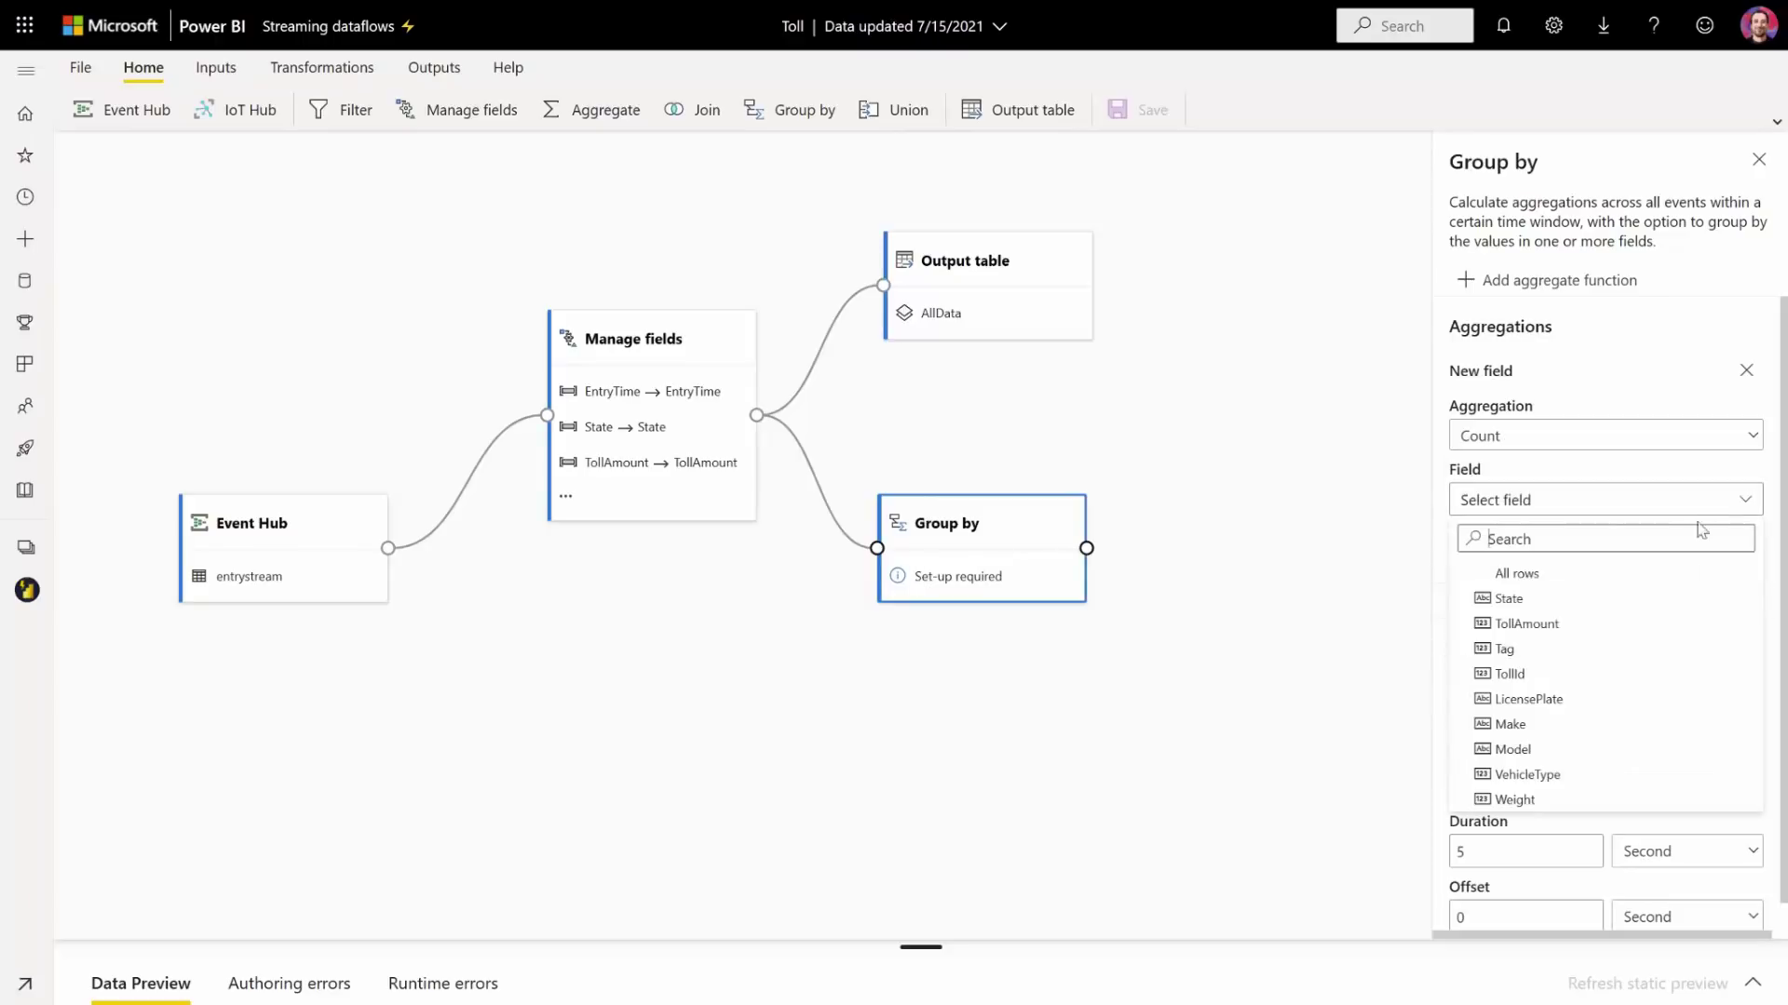
pyautogui.click(1625, 698)
pyautogui.scroll(-1, 1700, 625)
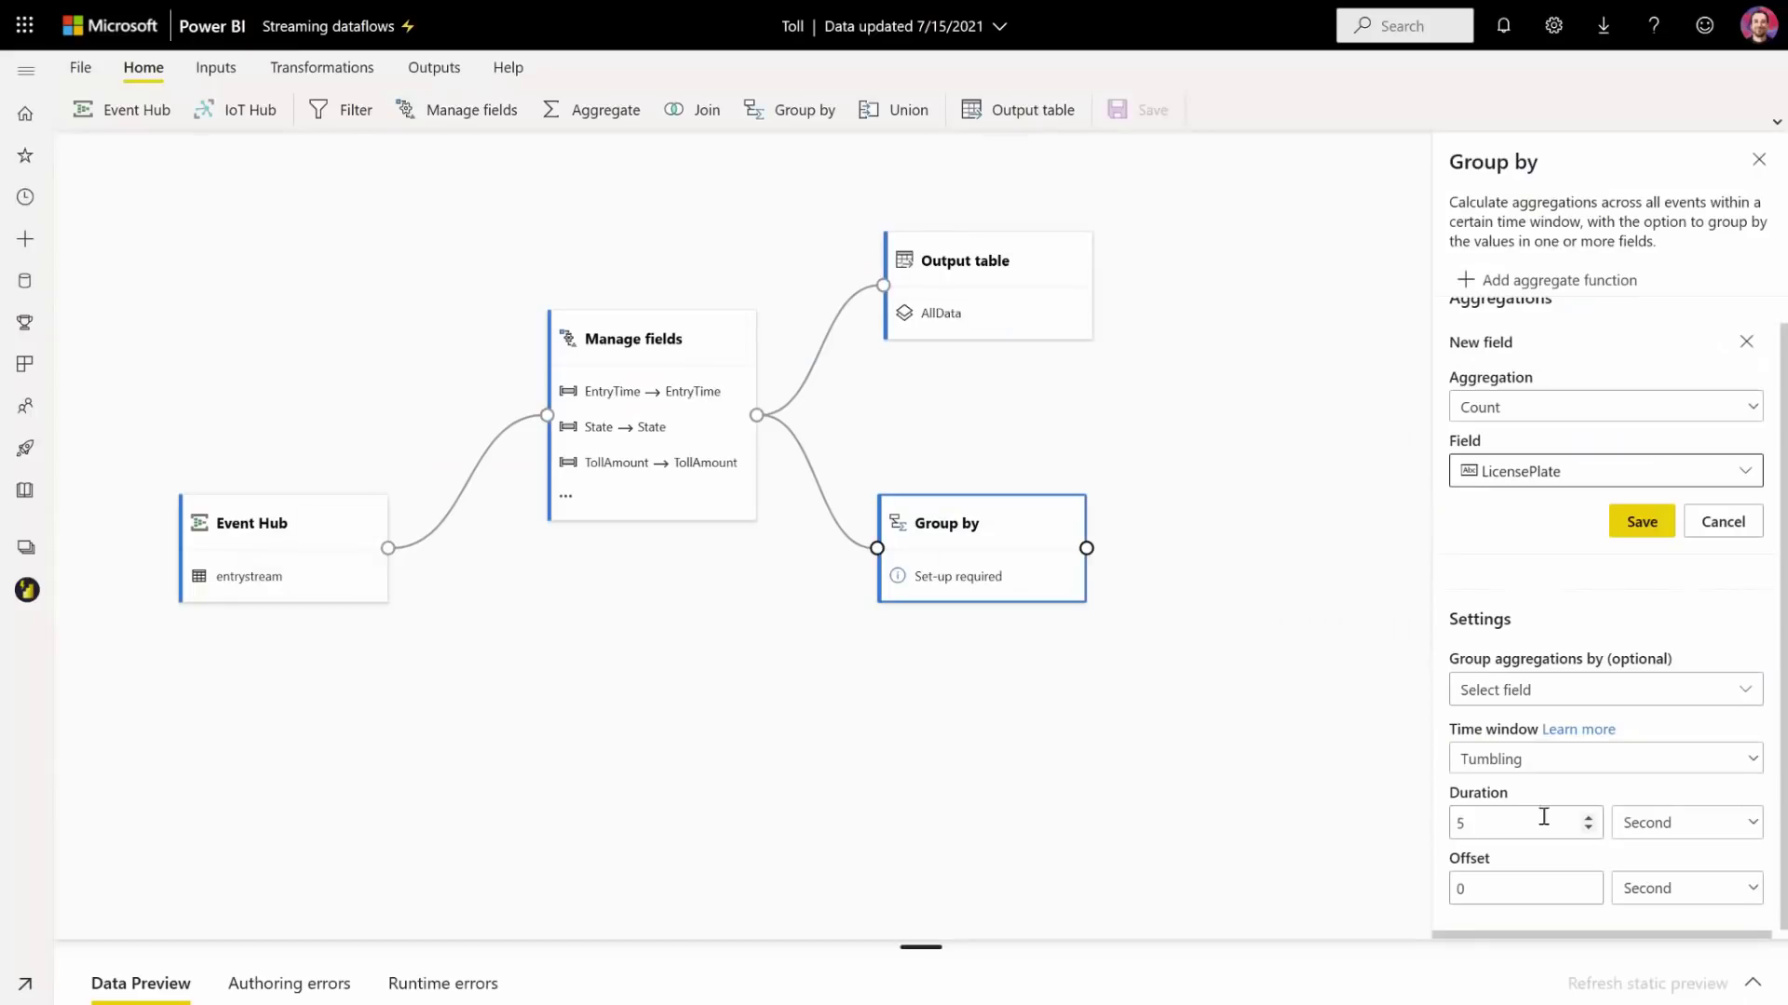
pyautogui.click(1641, 521)
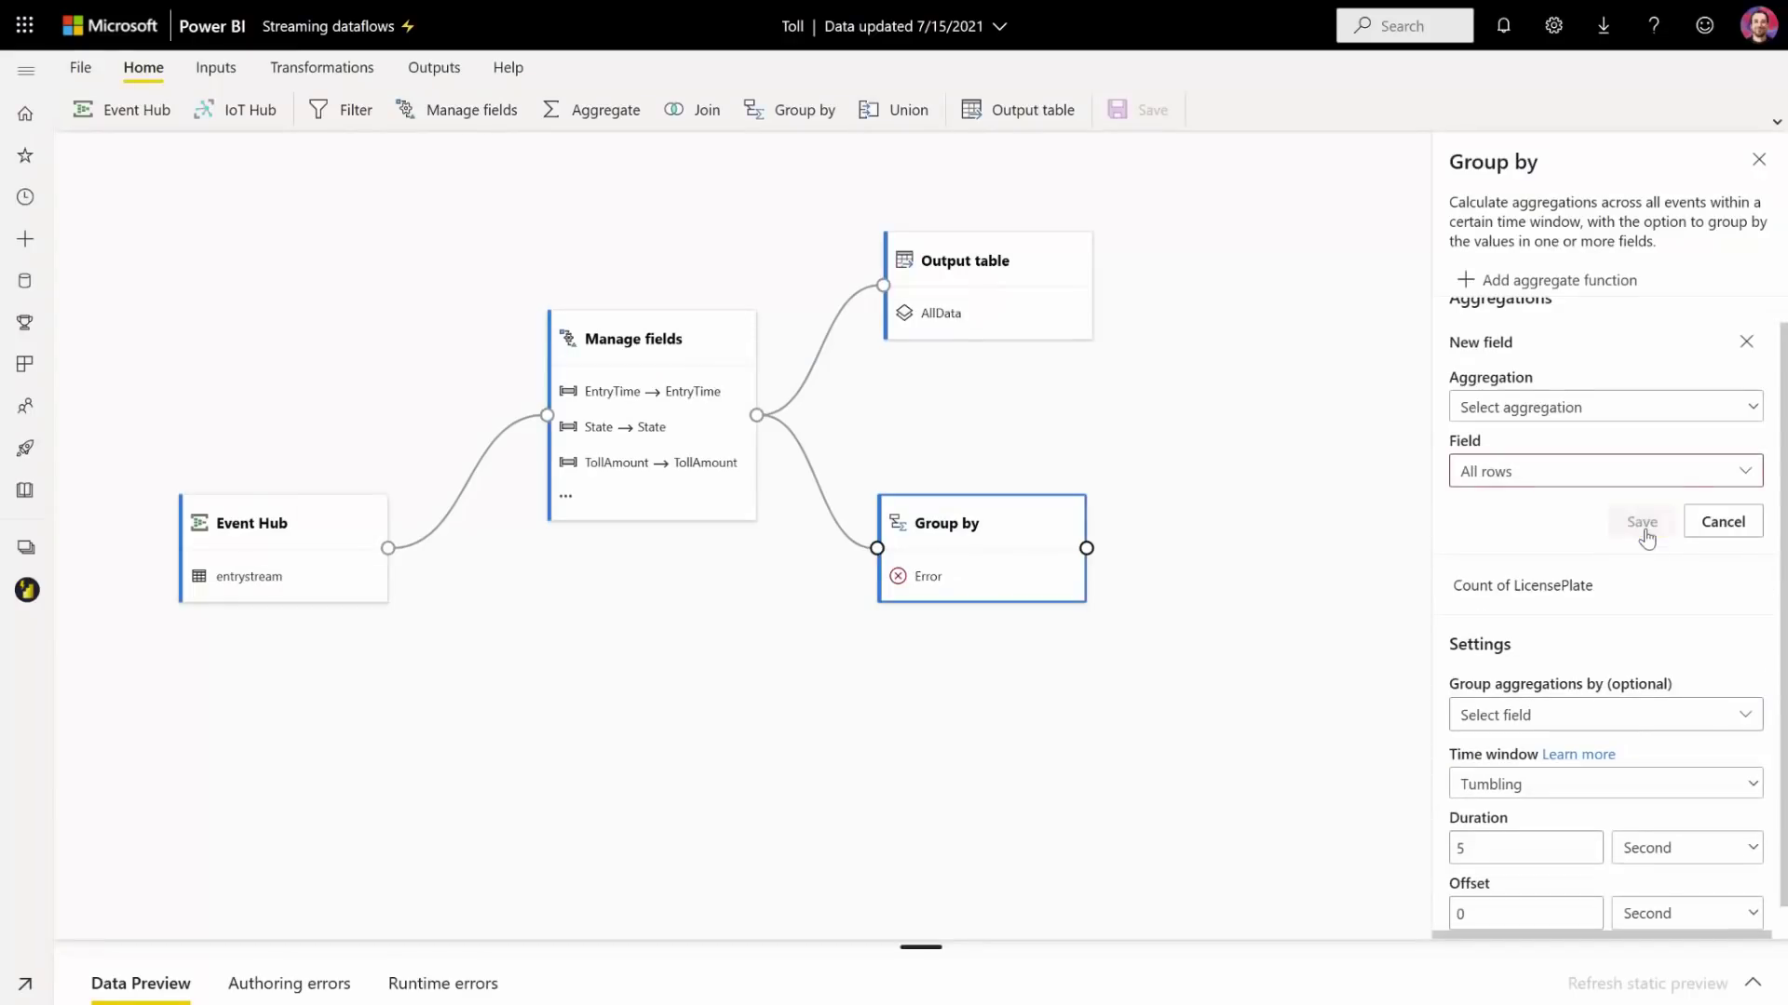
# - Add an output table connected to the Group by node and name it Count5Seconds
pyautogui.click(1024, 109)
pyautogui.moveTo(751, 441); pyautogui.dragTo(812, 411)
pyautogui.moveTo(583, 461); pyautogui.dragTo(710, 424)
pyautogui.click(808, 438)
pyautogui.write('Count5Seconds')
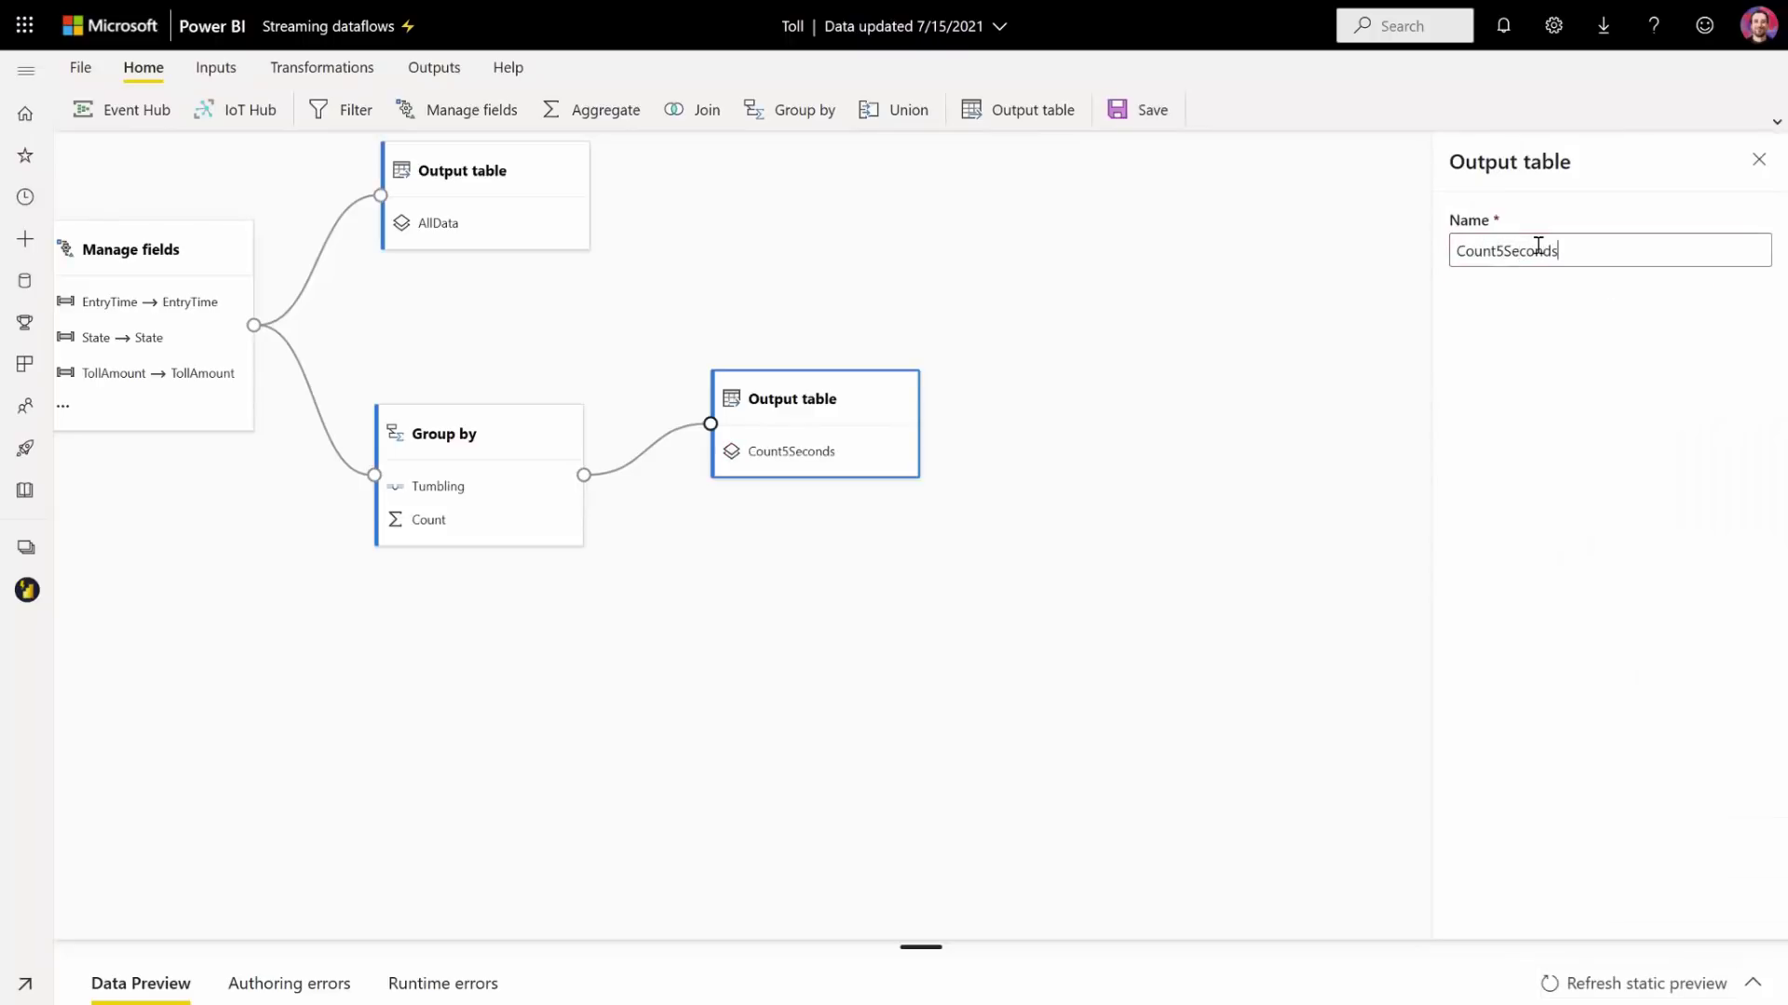
pyautogui.click(915, 575)
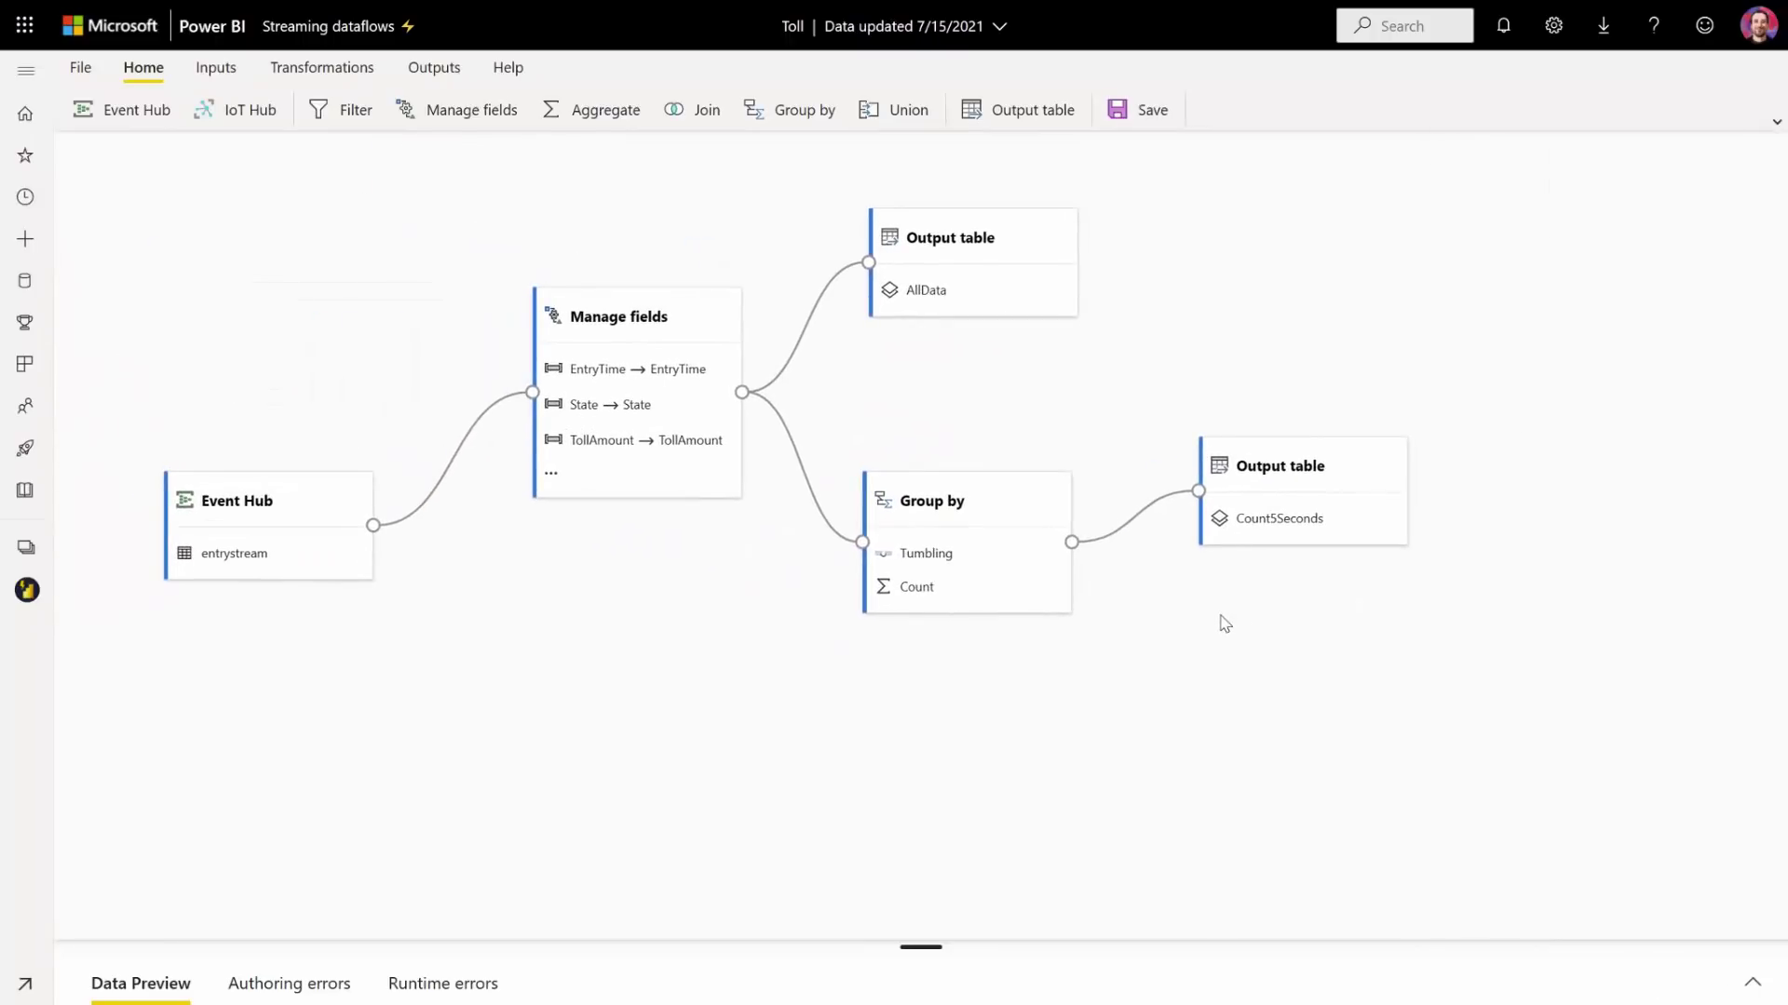
# - Add a Filter node below Group by, connect it to the Manage fields output and open its settings
pyautogui.click(341, 108)
pyautogui.moveTo(1006, 578); pyautogui.dragTo(1008, 650)
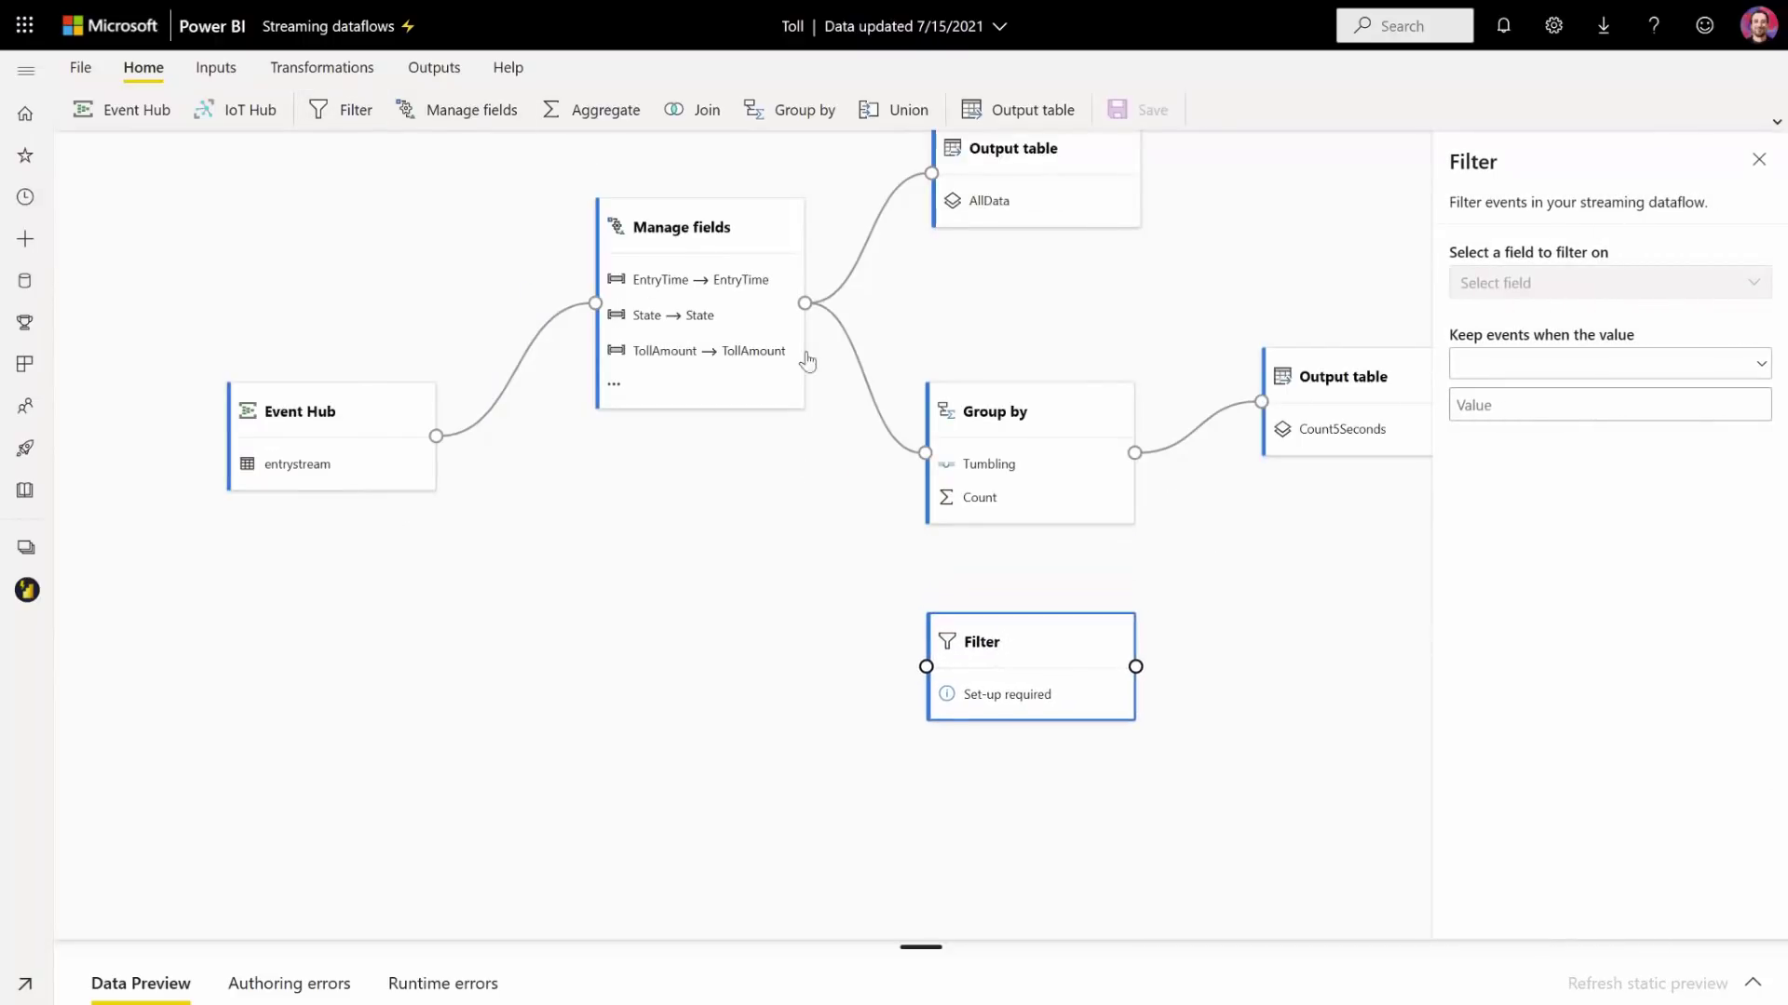
pyautogui.moveTo(804, 302); pyautogui.dragTo(931, 678)
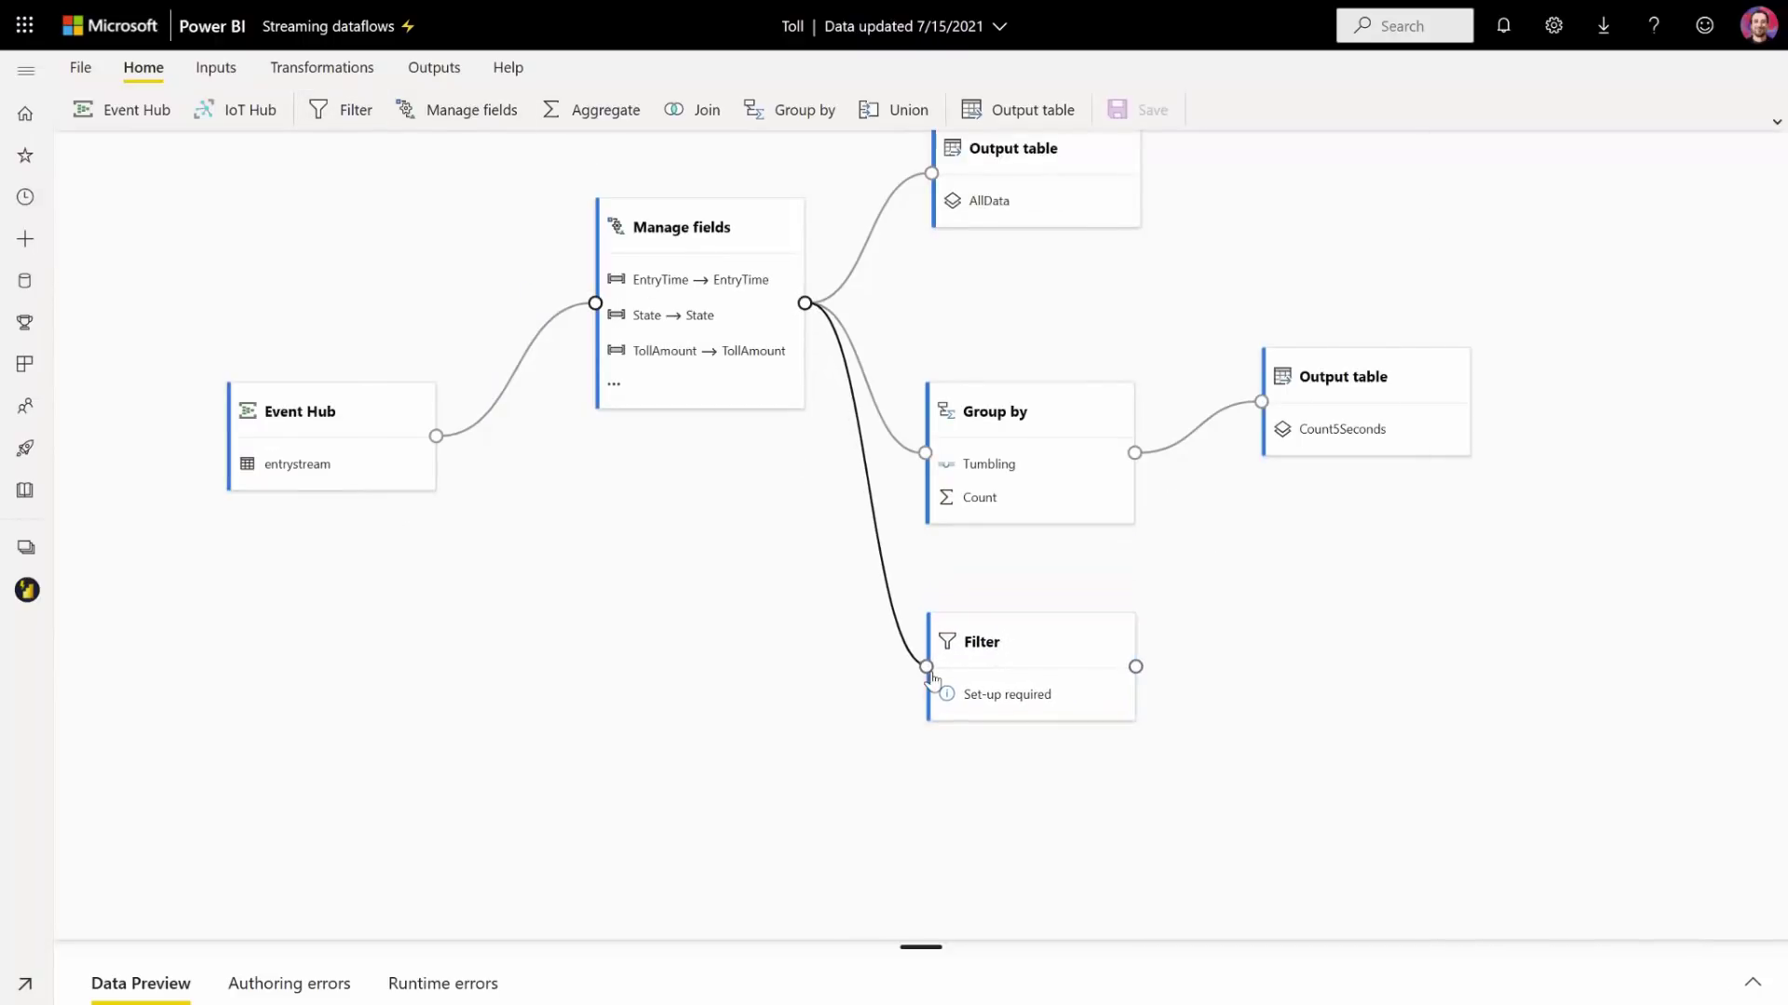
pyautogui.click(1023, 693)
# - Configure the filter to keep events whose Make equals Ford, reviewing the available comparison operators
pyautogui.click(1614, 285)
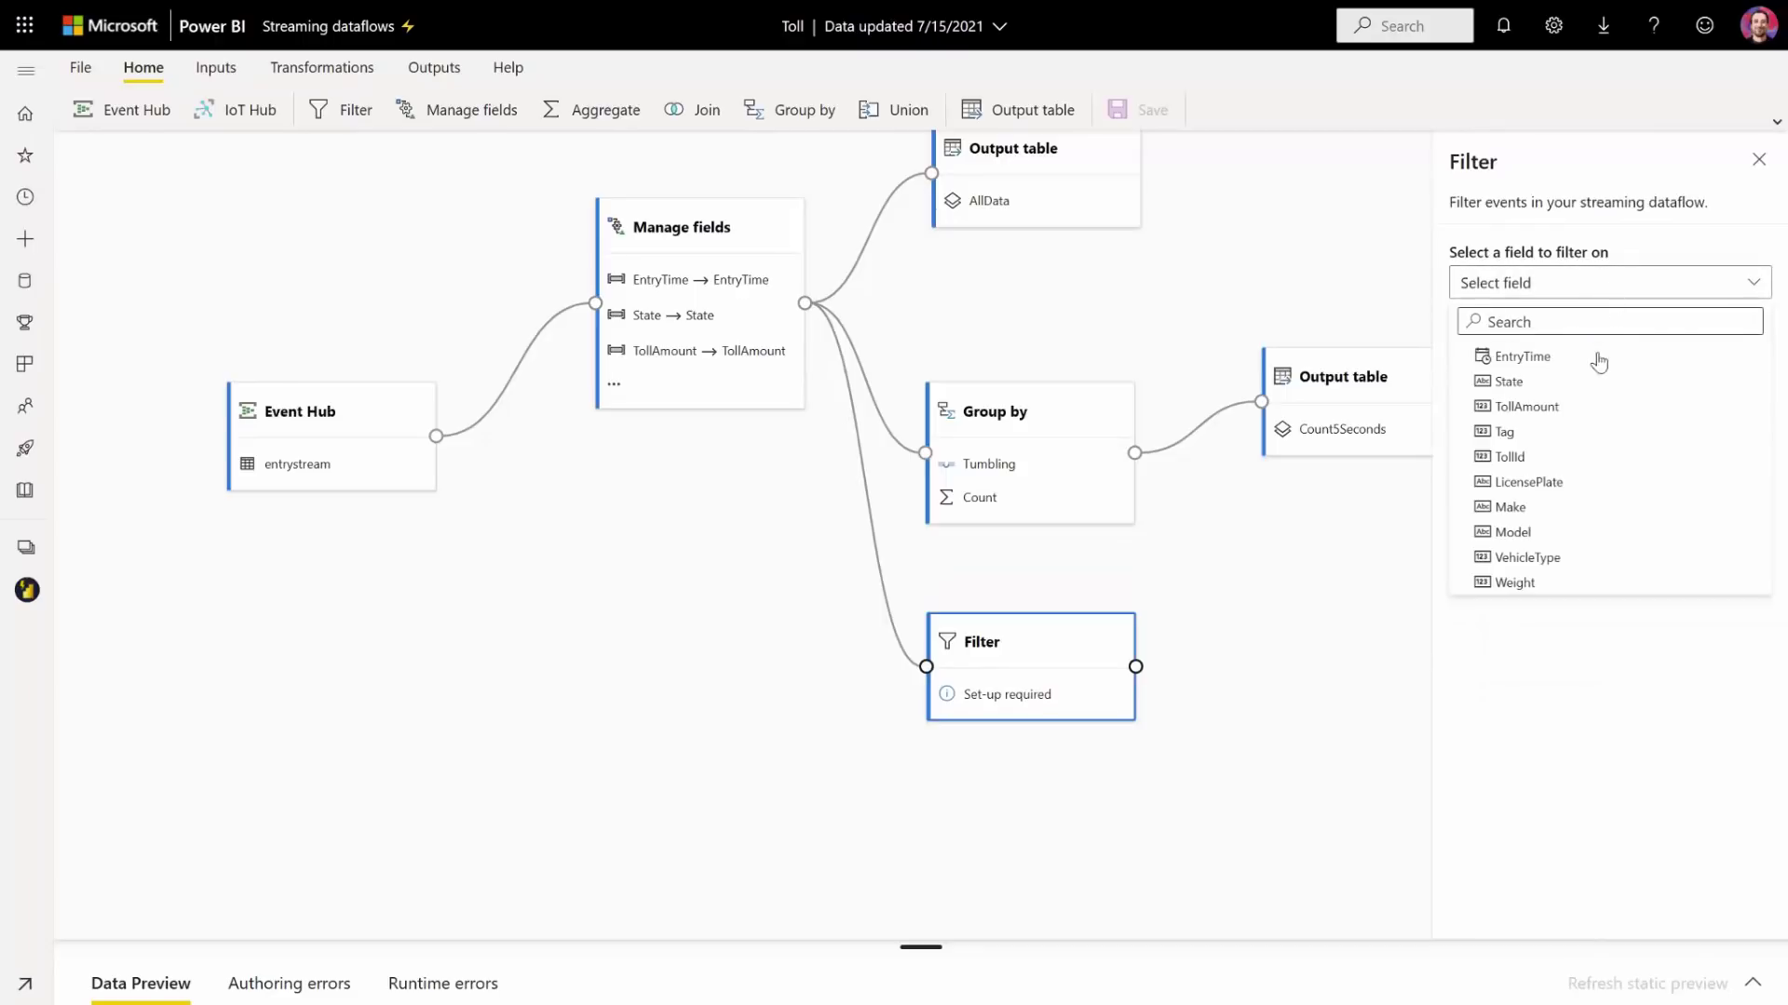
pyautogui.click(1570, 508)
pyautogui.click(1564, 409)
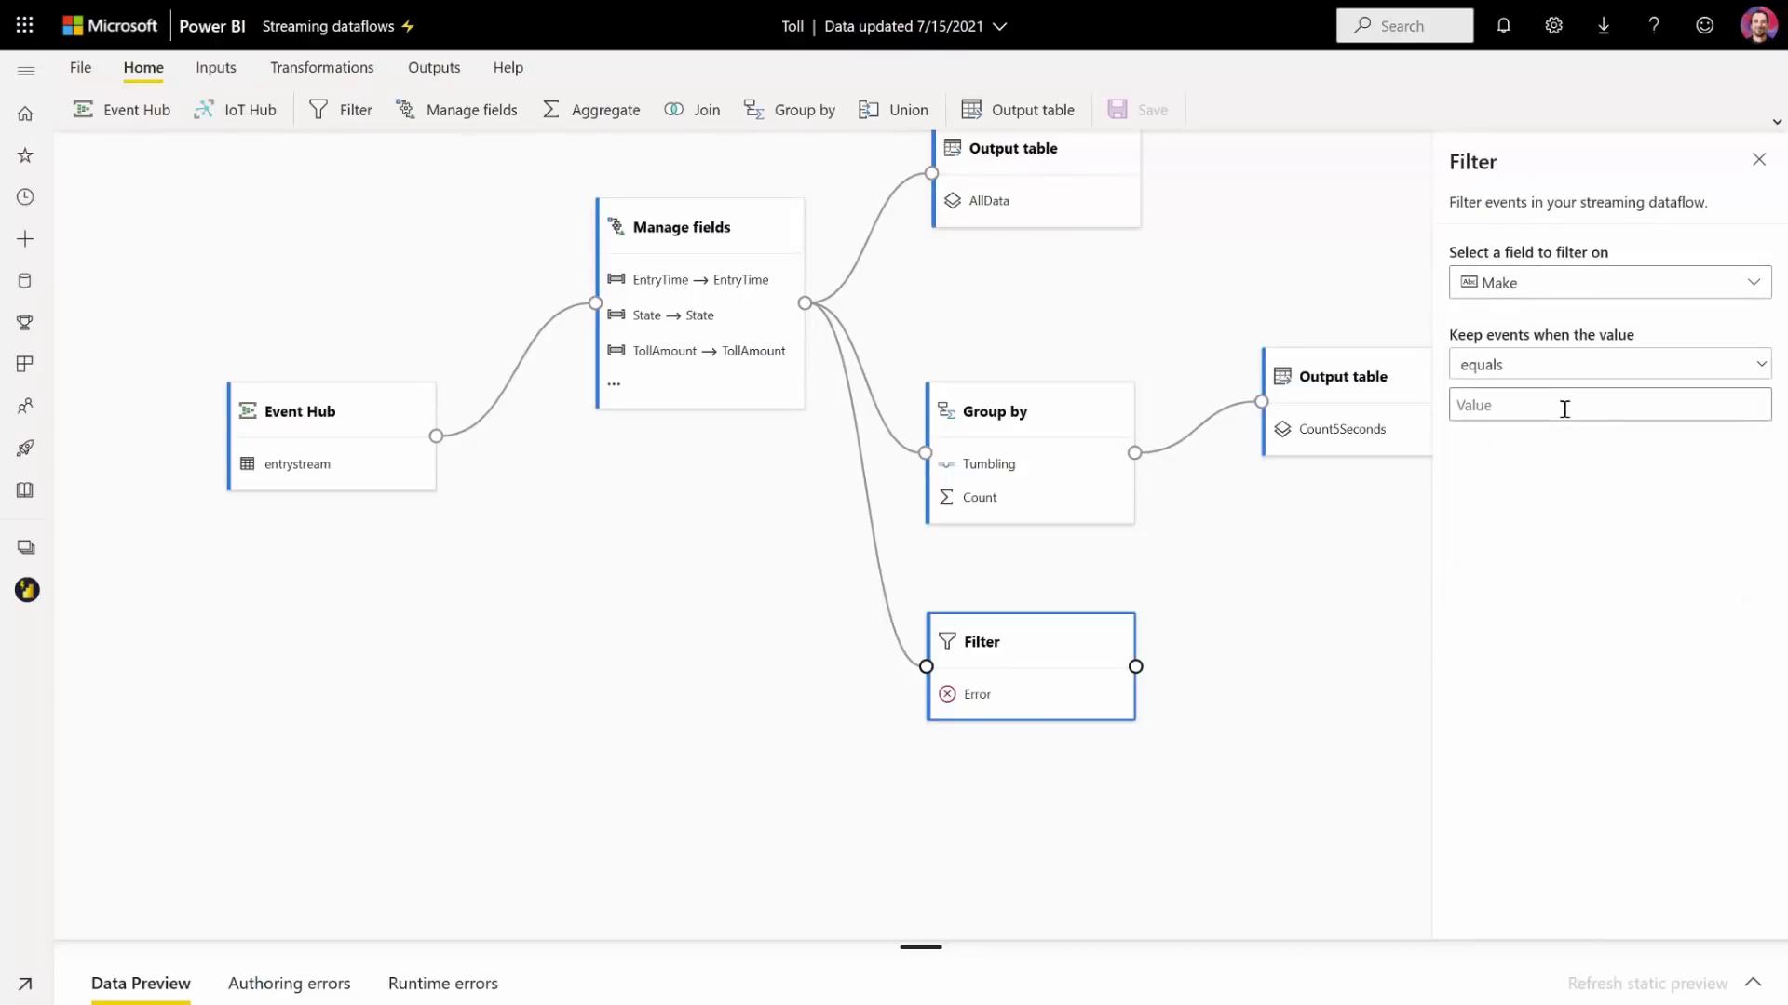
pyautogui.write('Ford')
pyautogui.click(1590, 371)
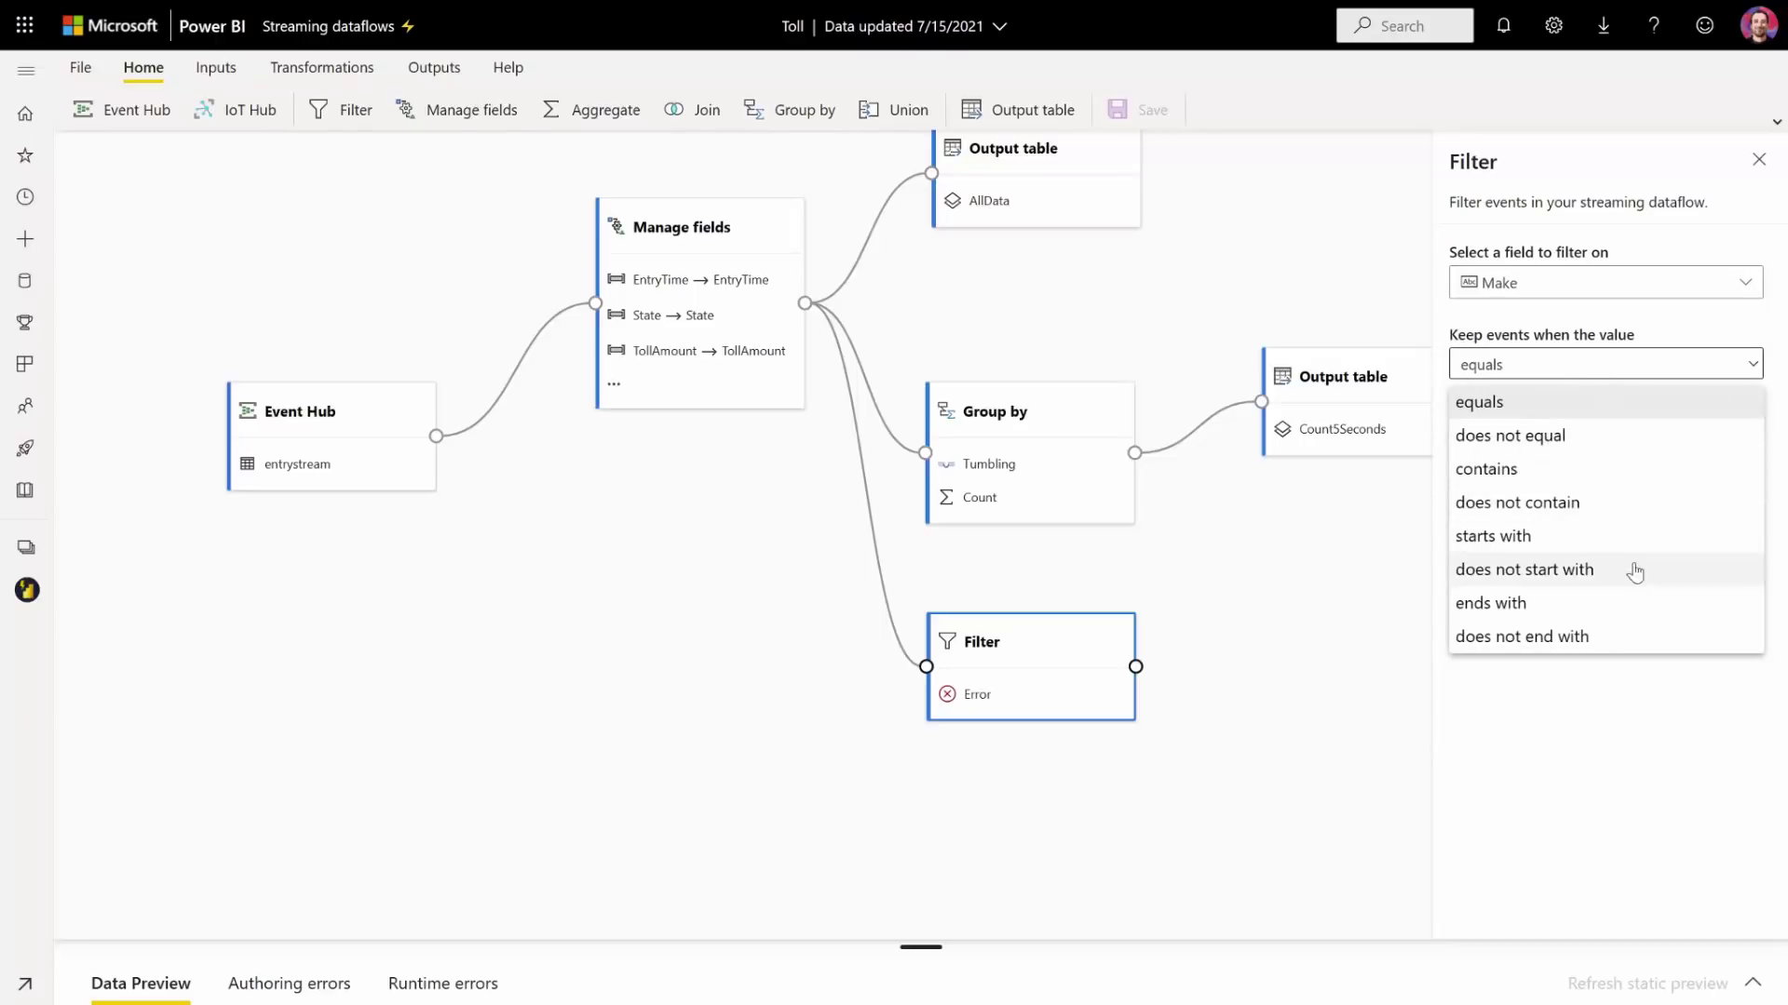
pyautogui.click(1756, 339)
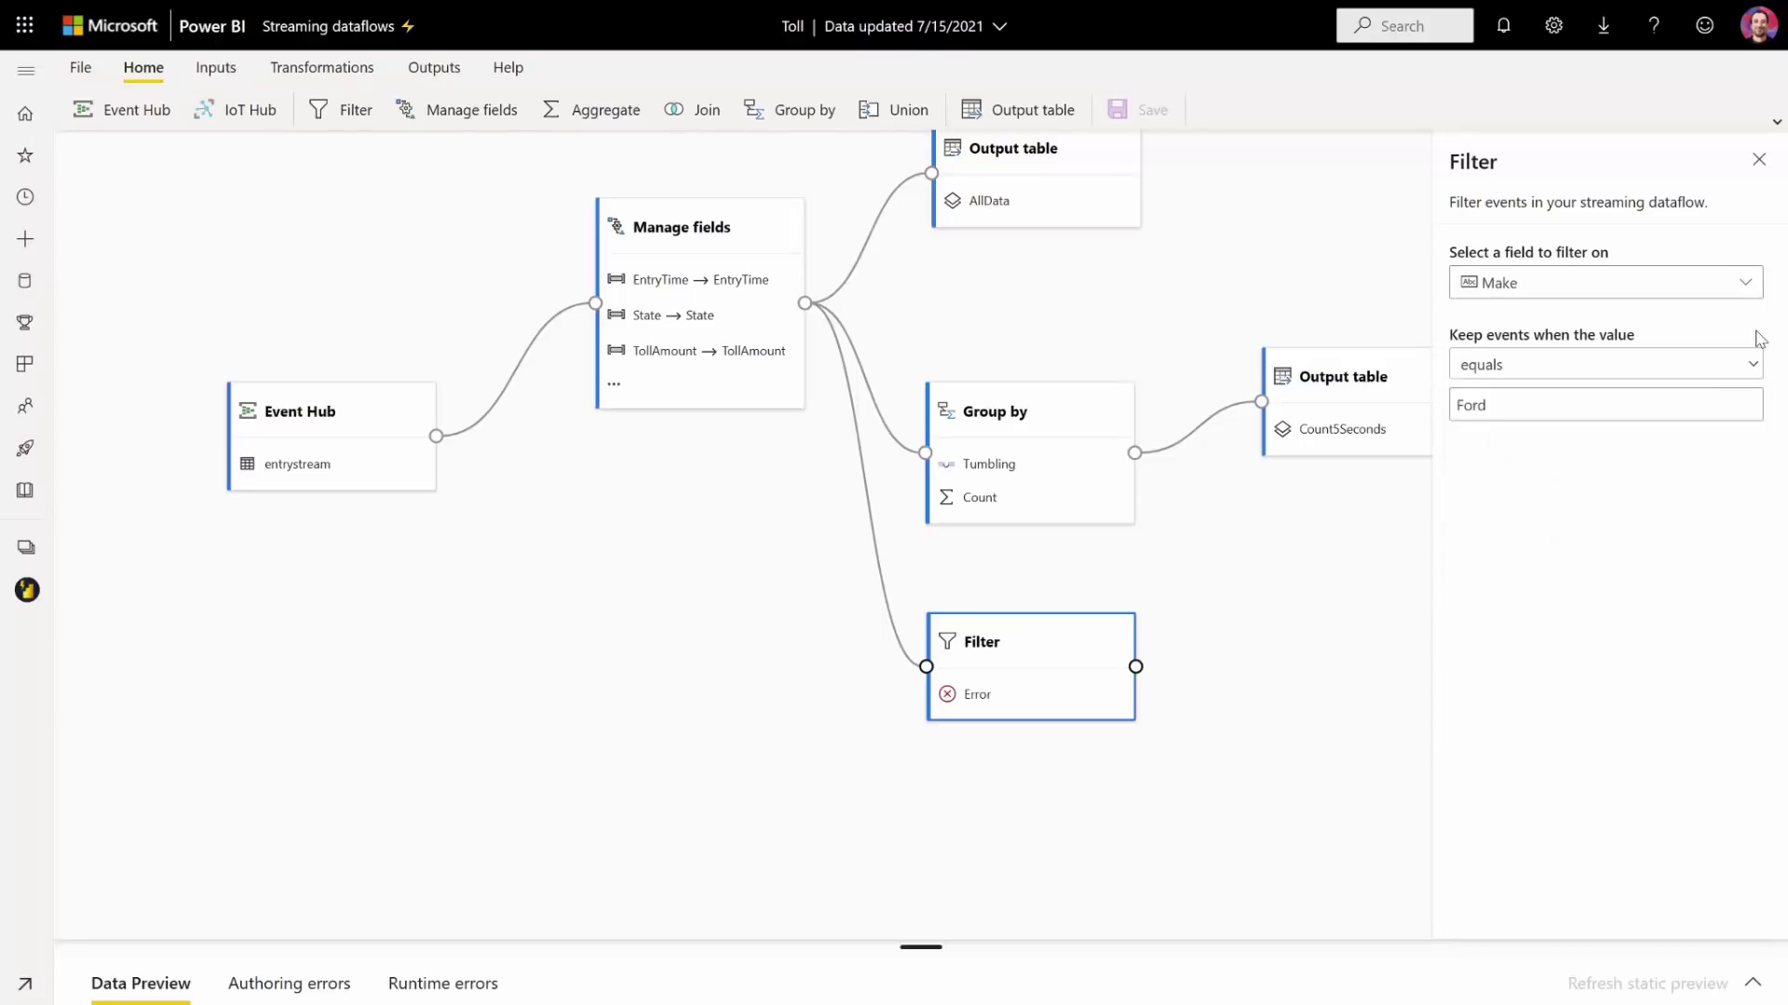
pyautogui.click(1248, 615)
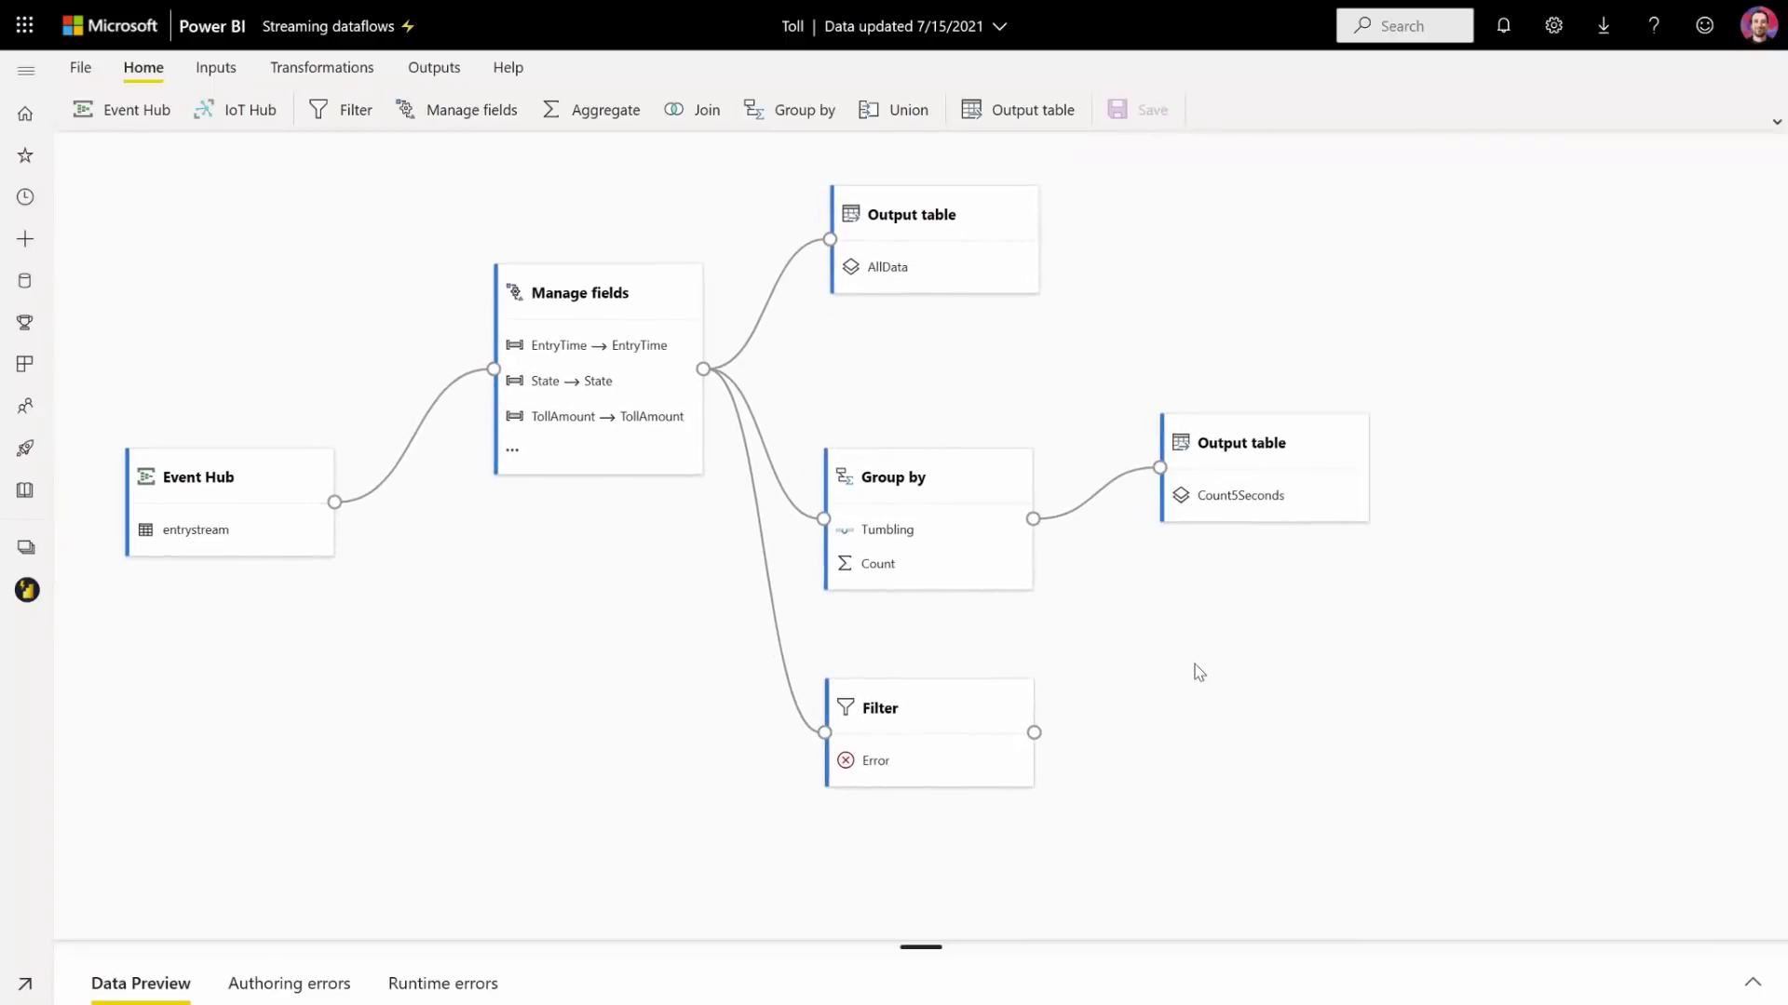
# - Add an output table connected to the Filter node and name it FordCars
pyautogui.click(1024, 109)
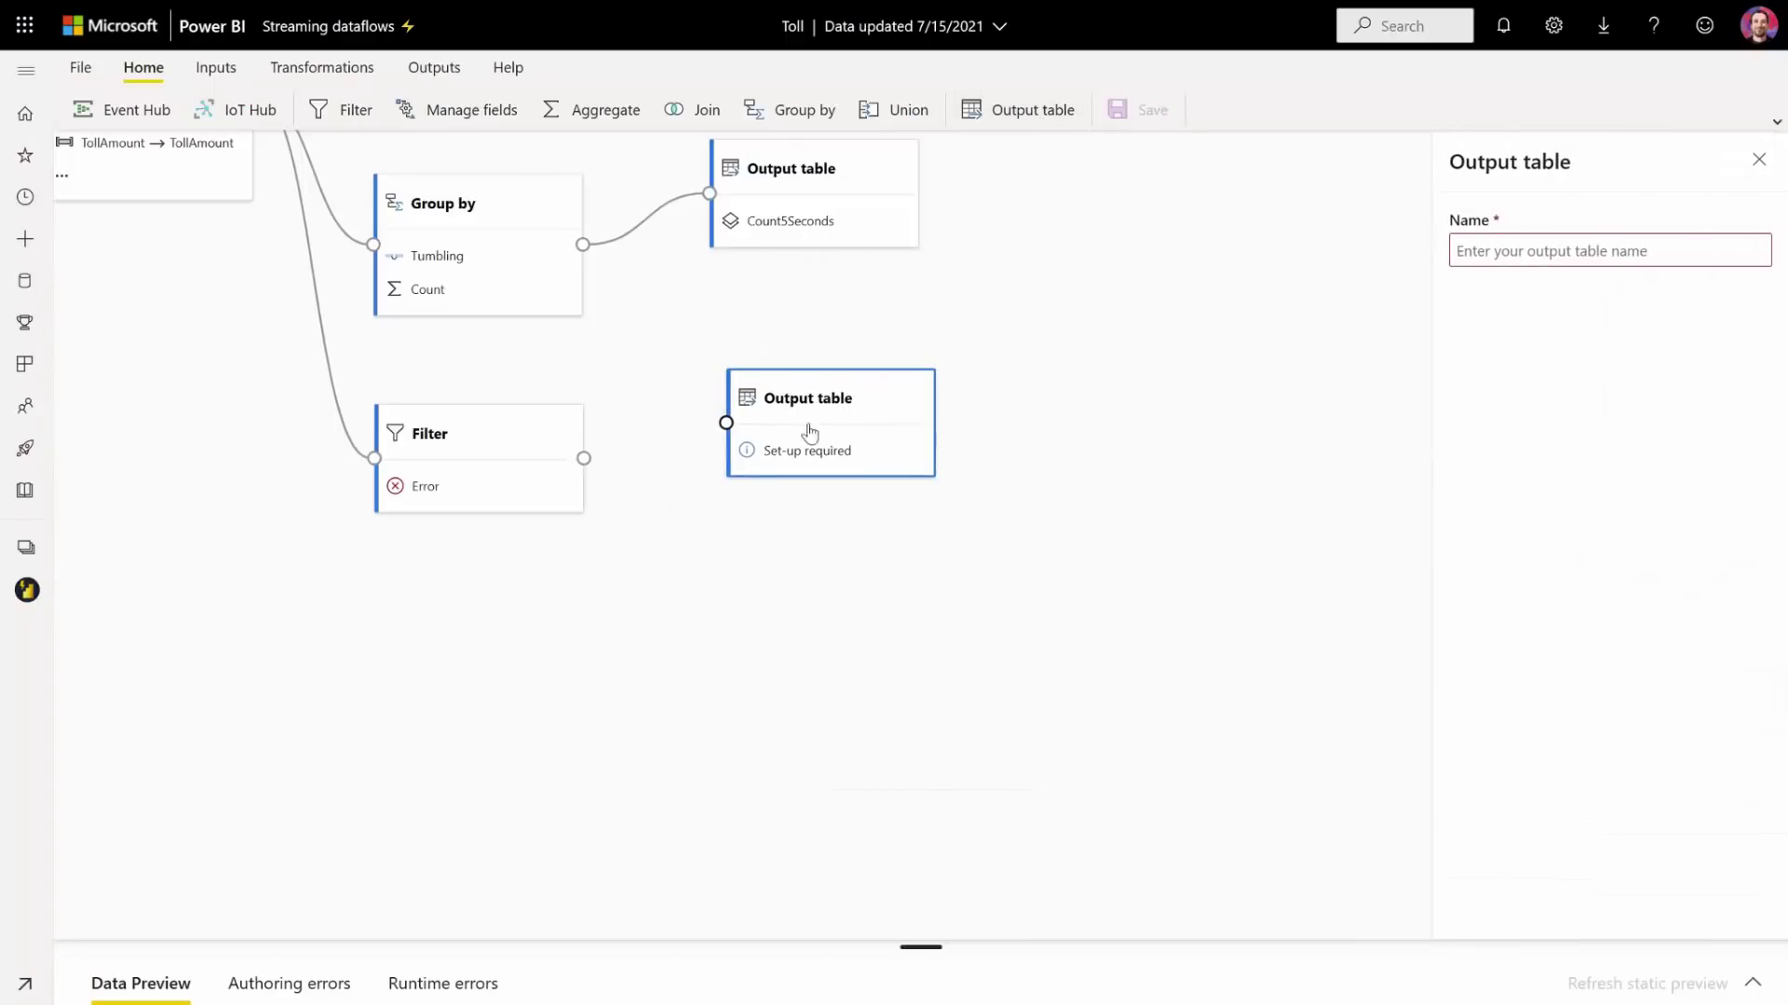
pyautogui.moveTo(583, 458); pyautogui.dragTo(726, 423)
pyautogui.click(890, 407)
pyautogui.click(1540, 251)
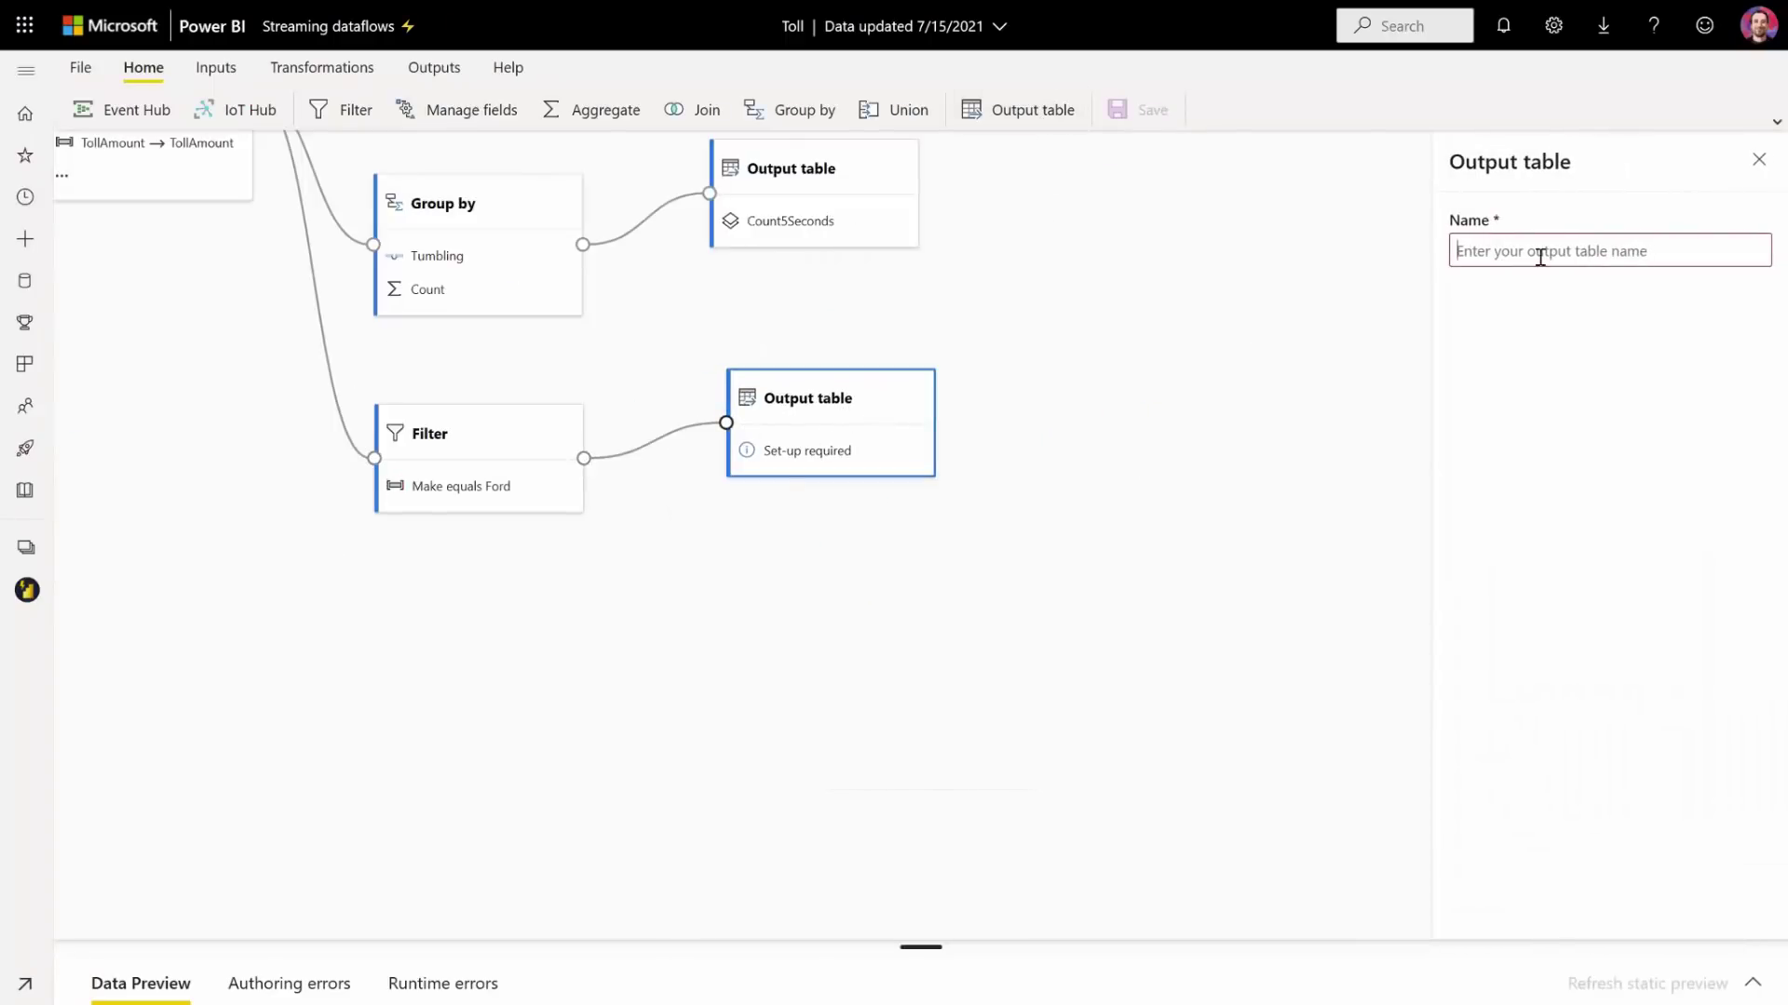
pyautogui.write('FordCars')
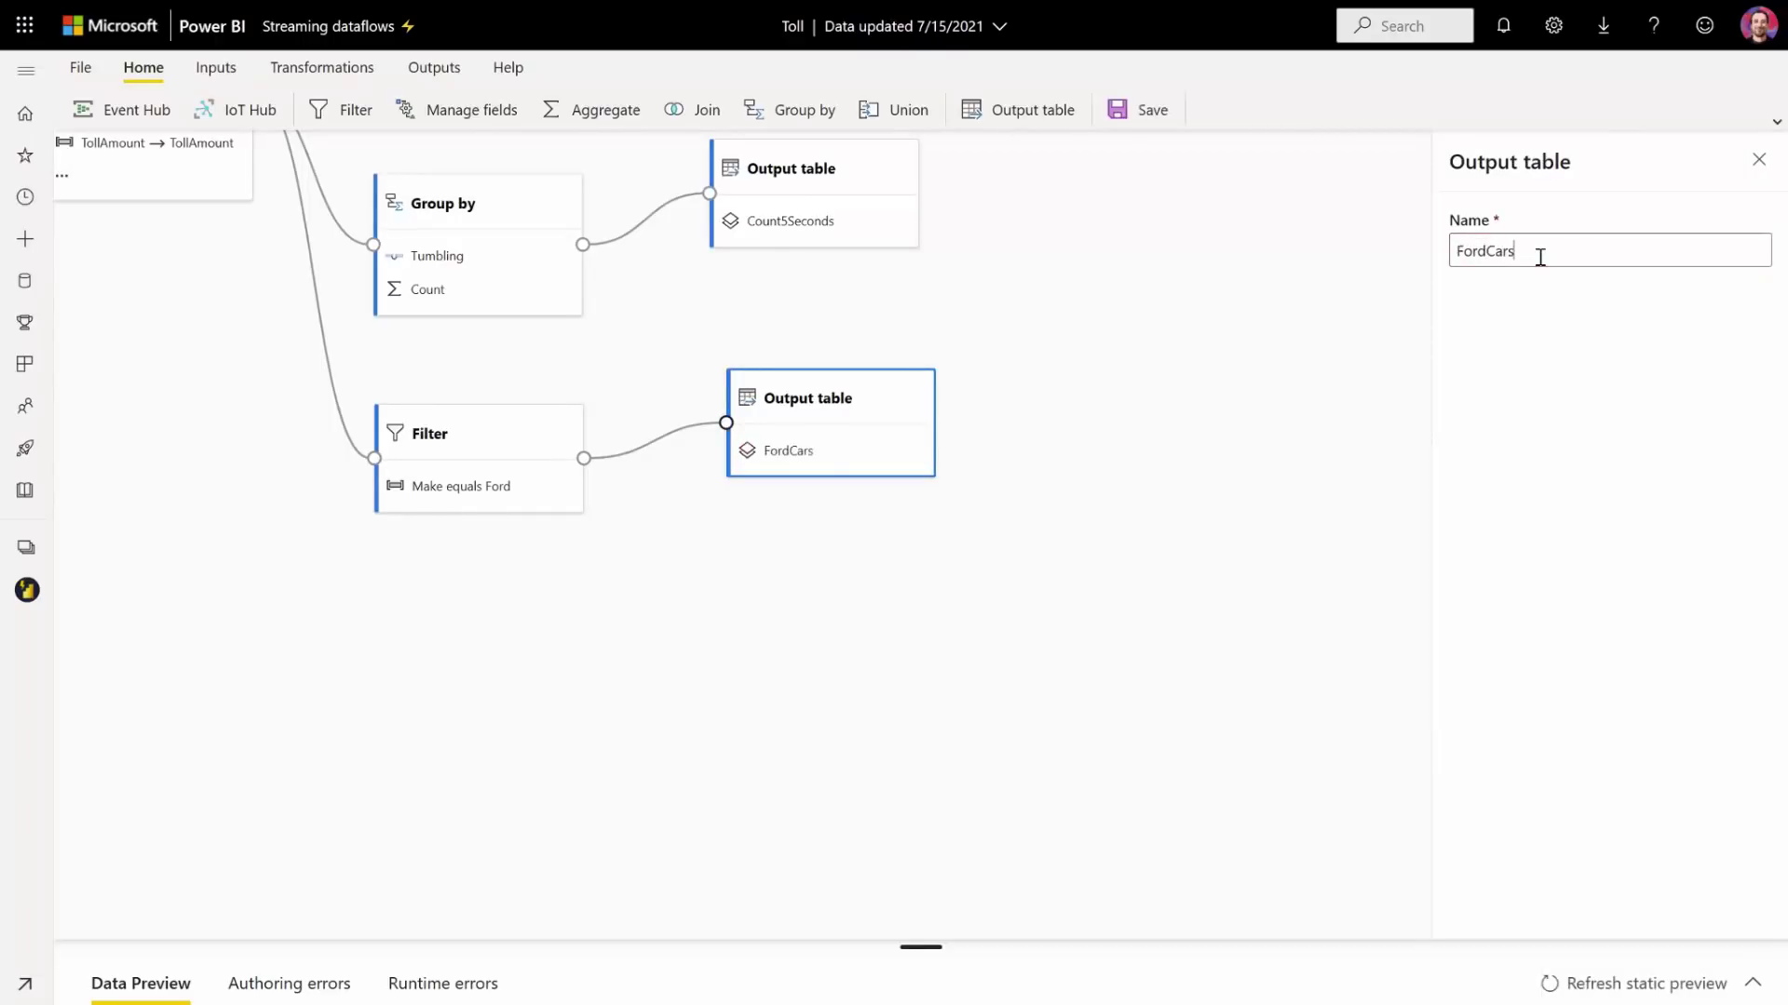
# - Preview the Group by node's output data and refresh its static preview
pyautogui.click(1260, 411)
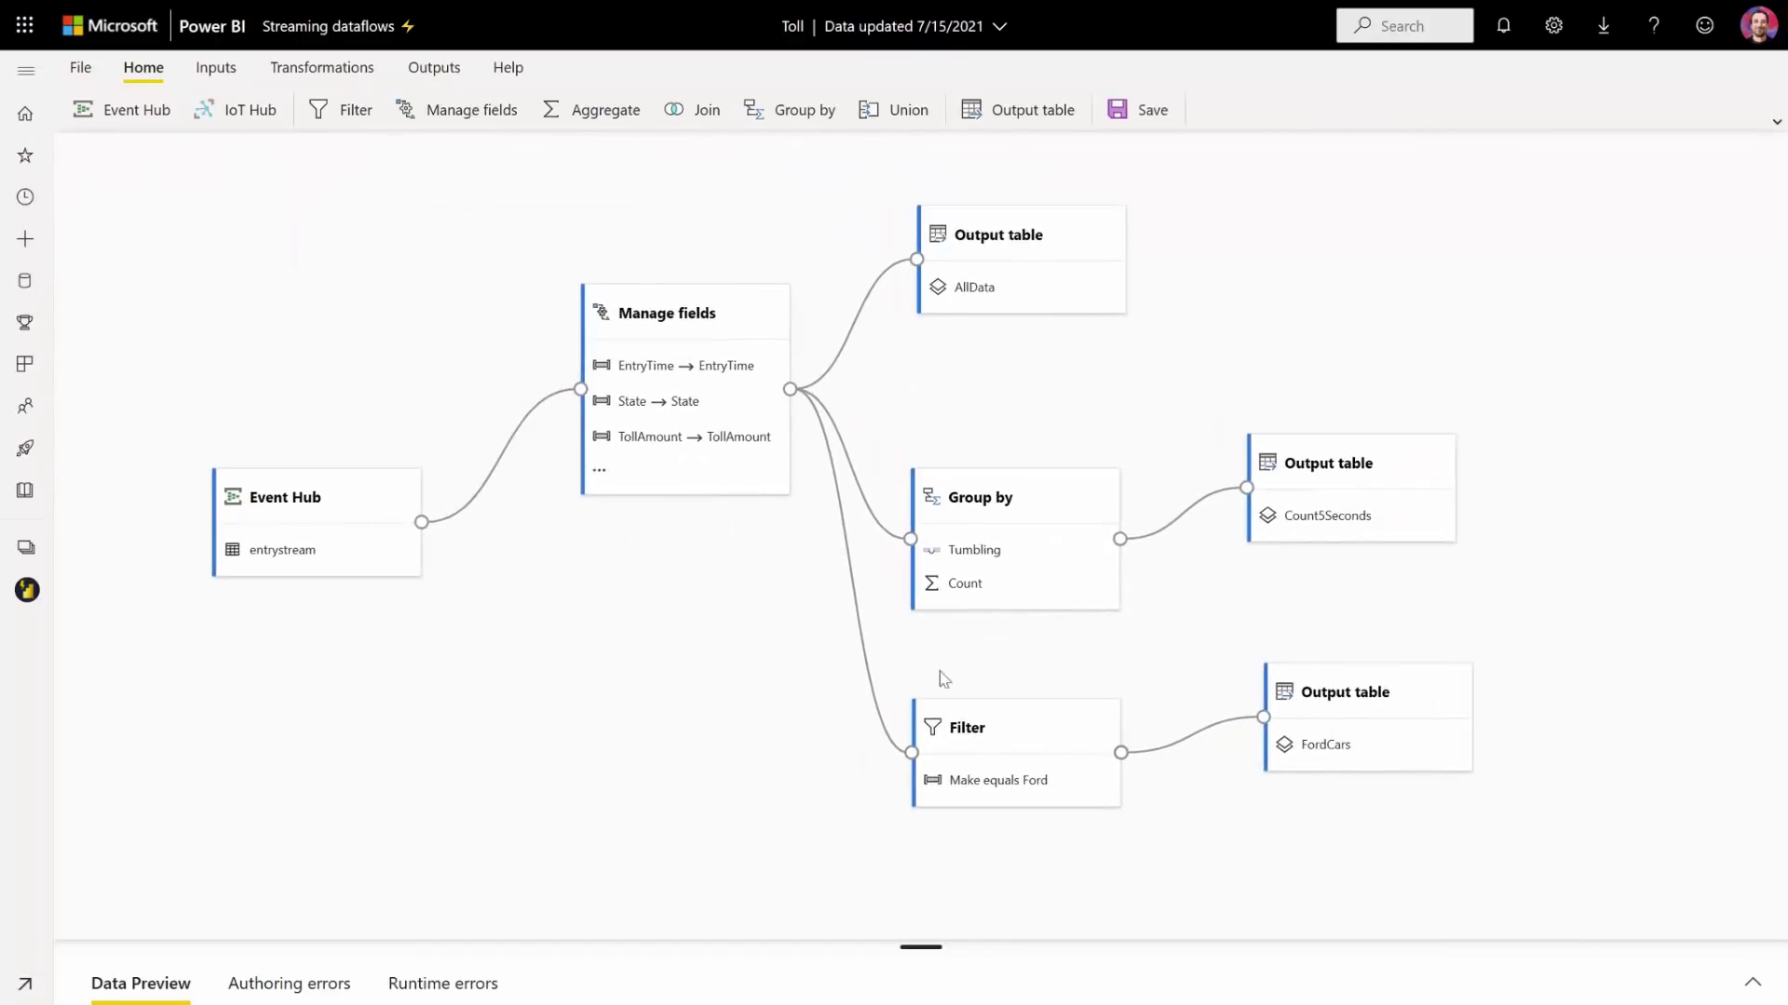
pyautogui.click(1752, 985)
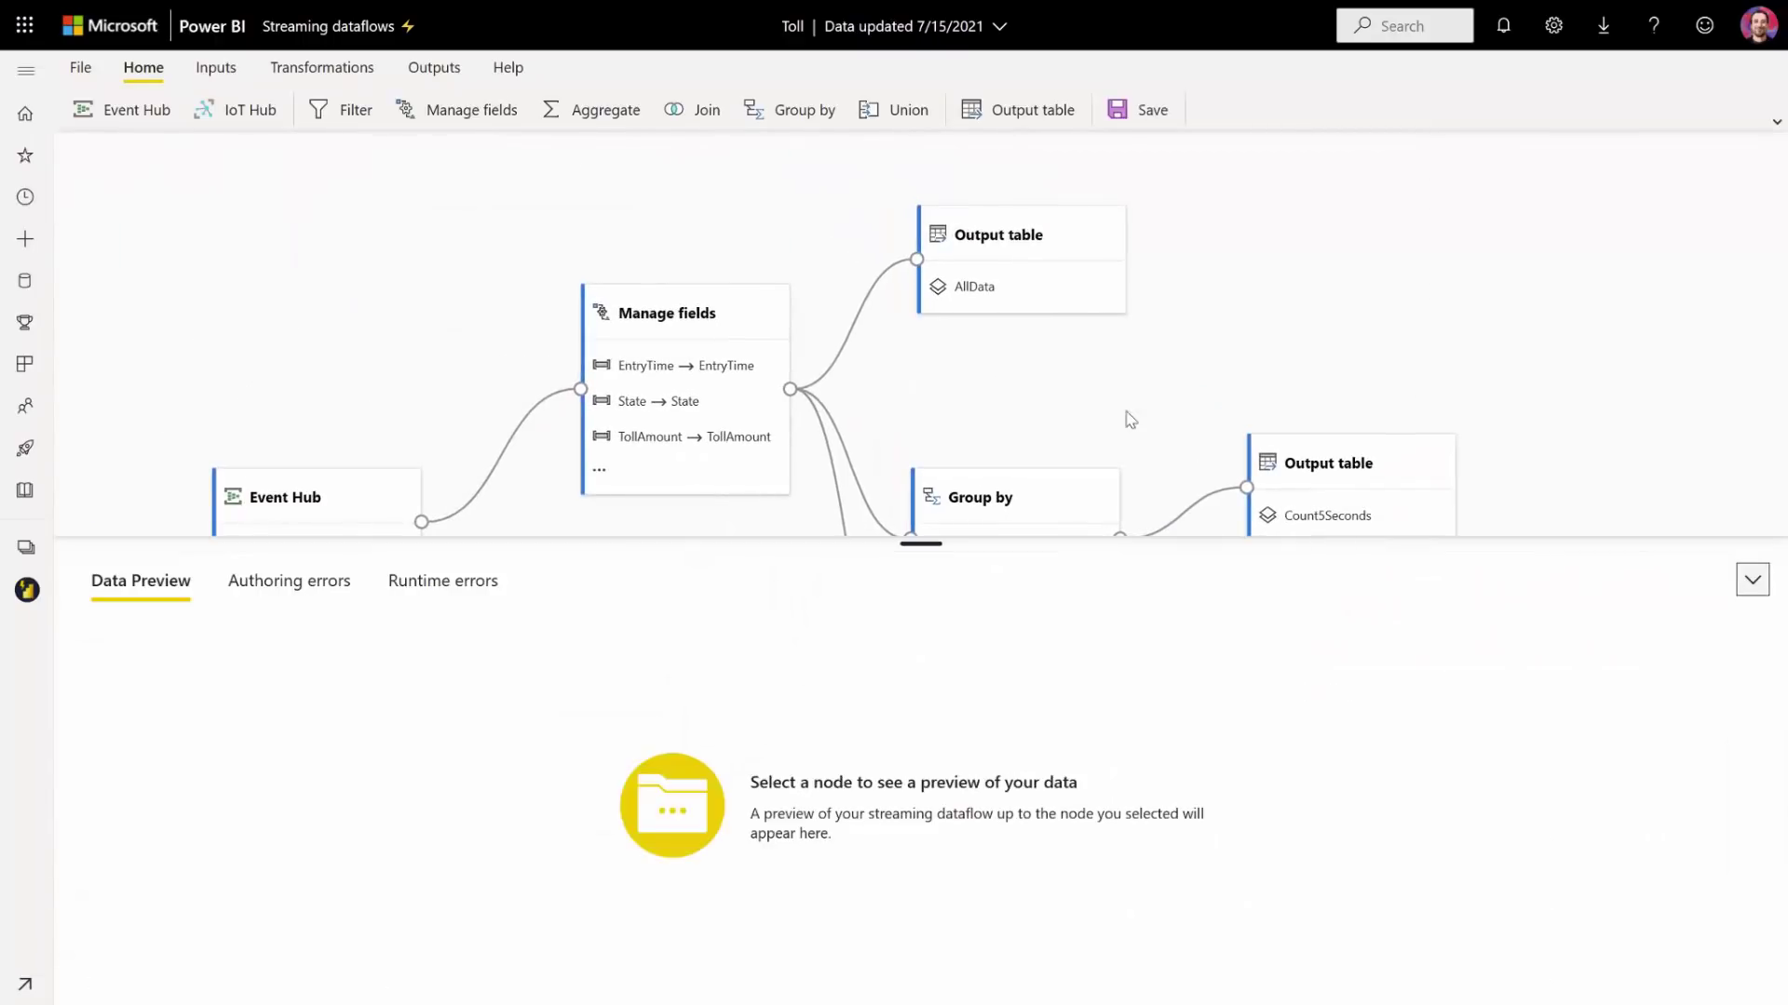
pyautogui.click(1048, 323)
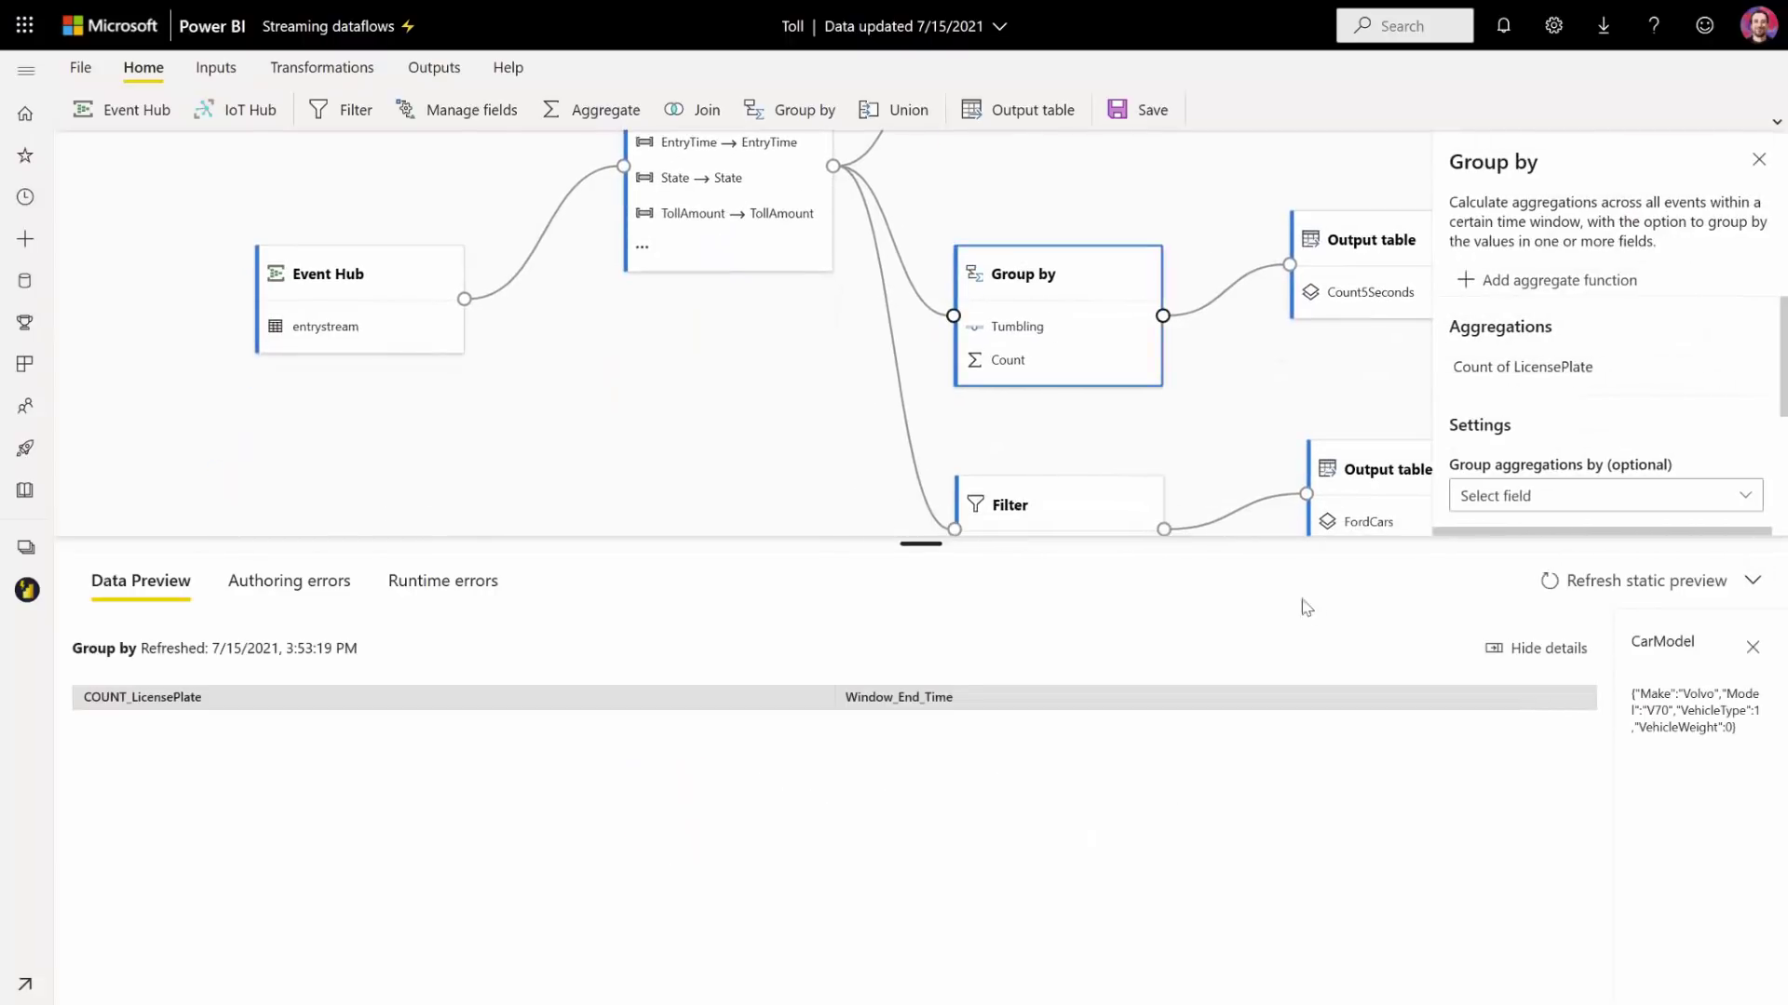
pyautogui.click(1605, 583)
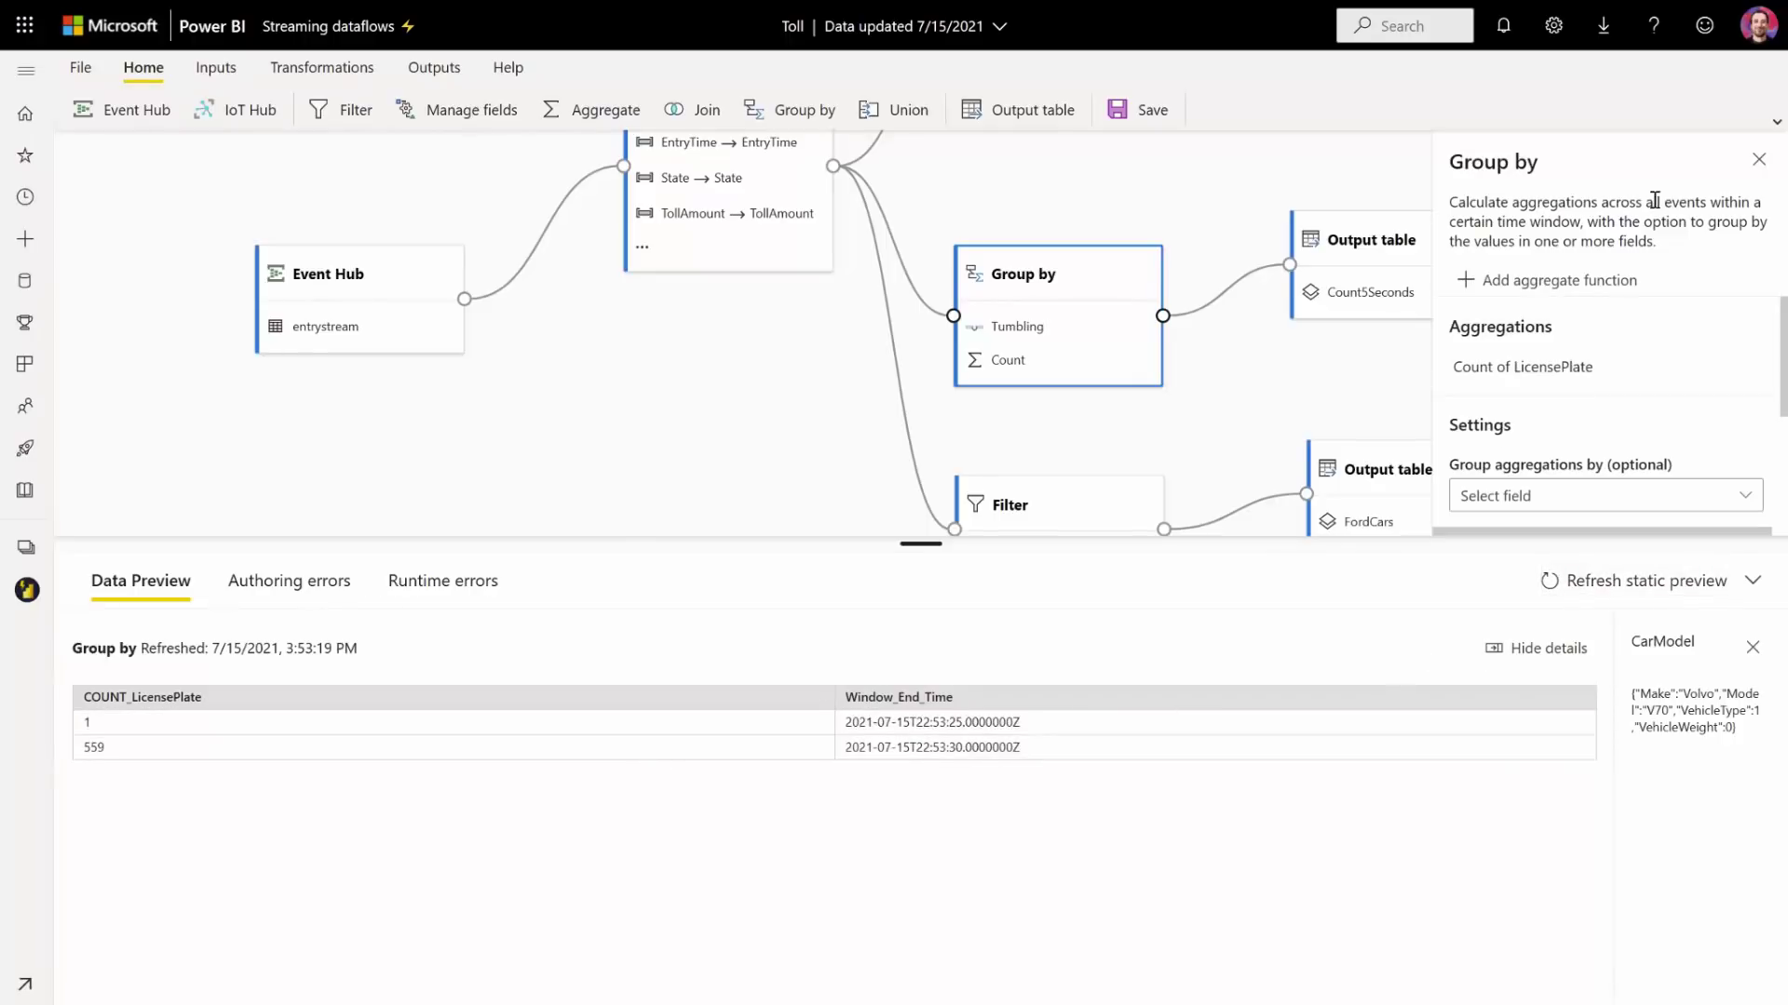
pyautogui.click(1265, 457)
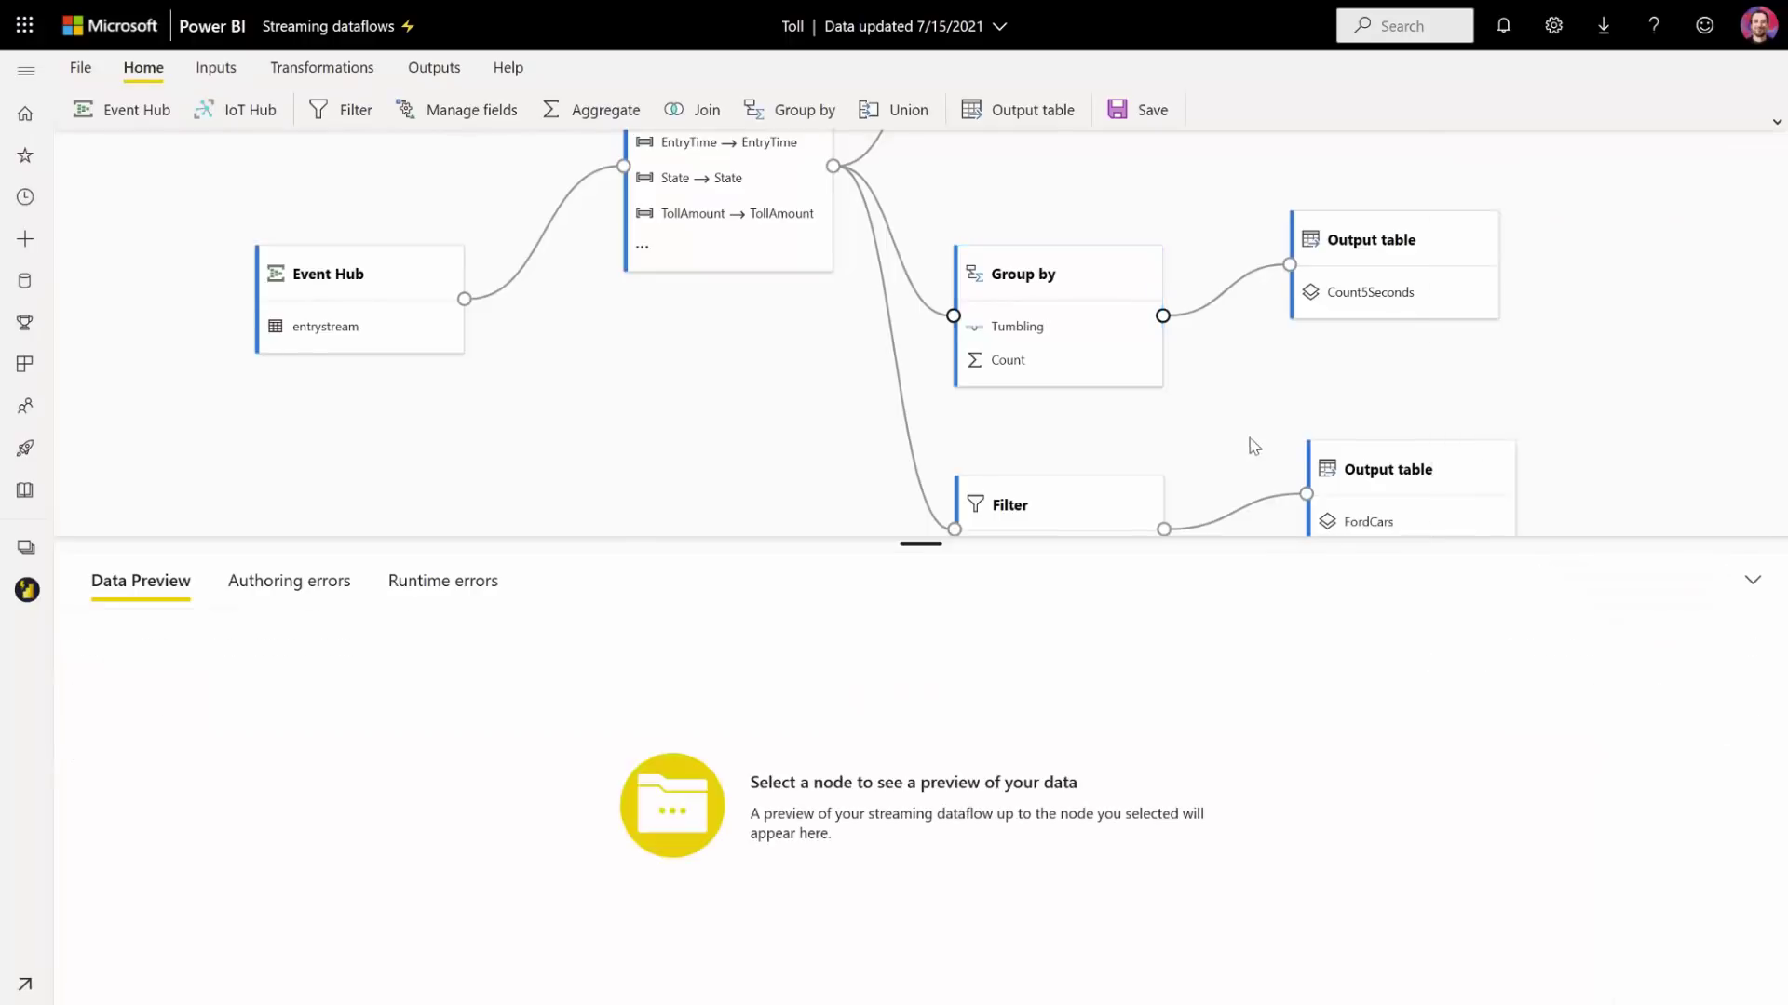
pyautogui.click(1751, 581)
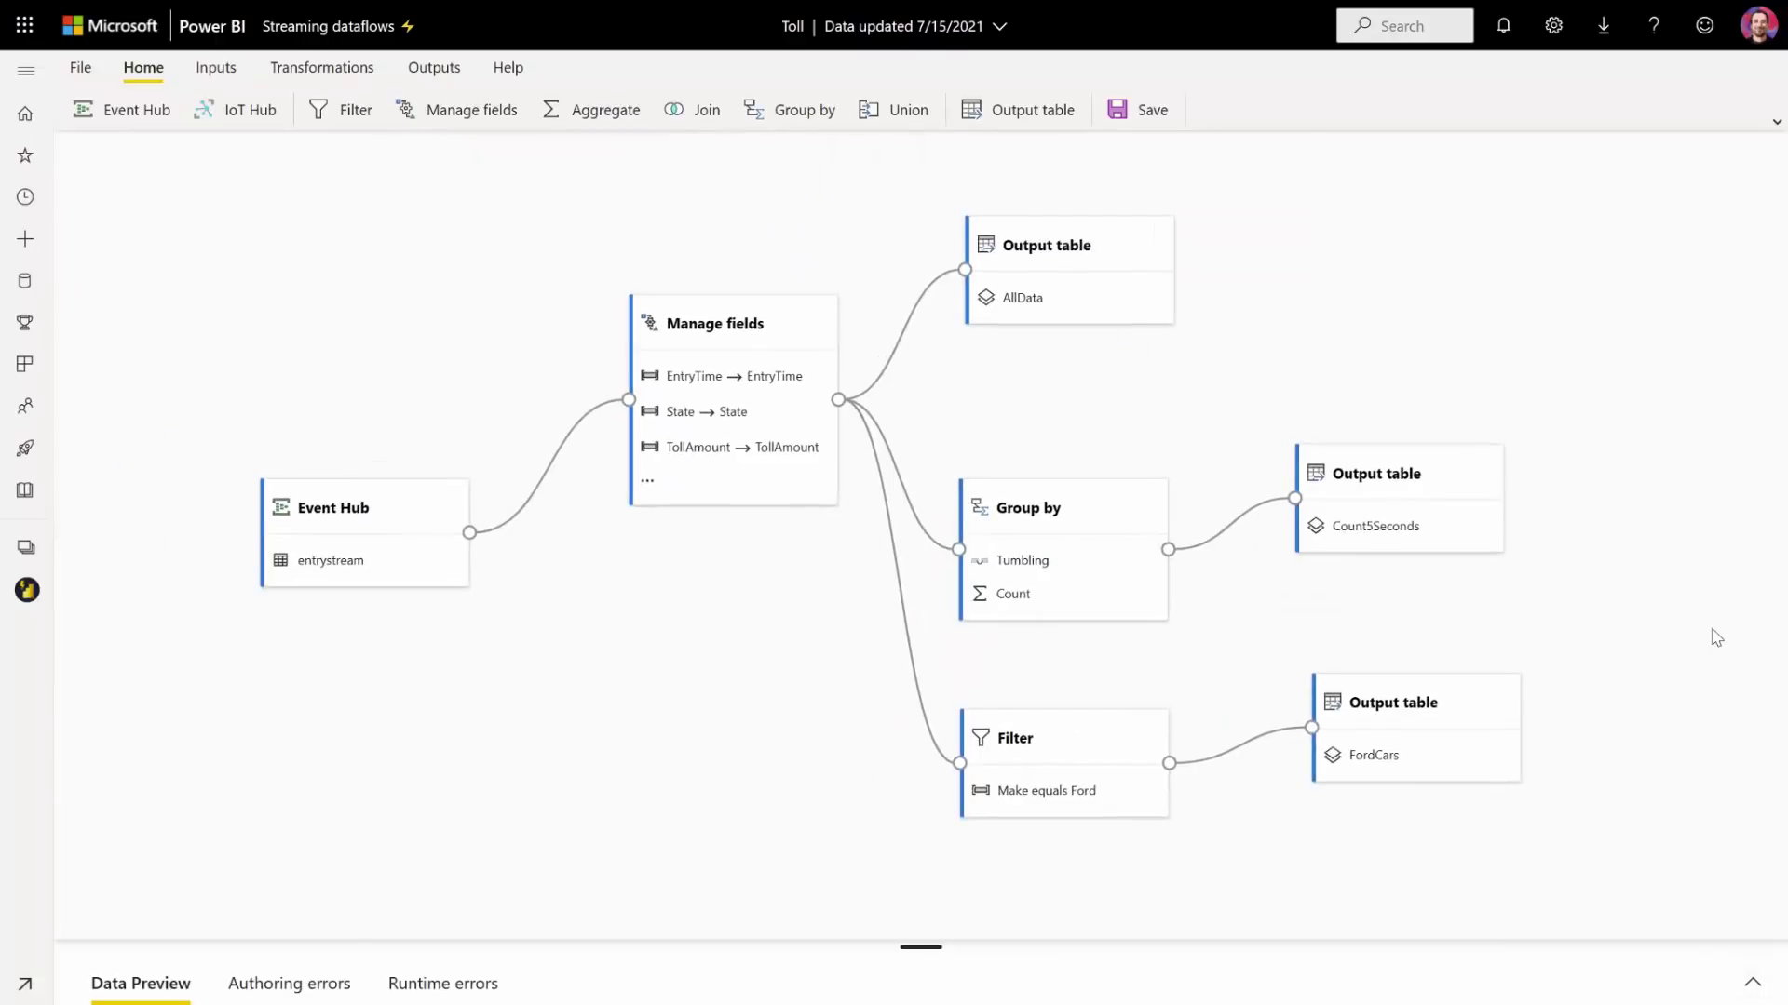
# - Save the dataflow and start Toll from the Streaming dataflows workspace
pyautogui.click(1151, 110)
pyautogui.click(27, 592)
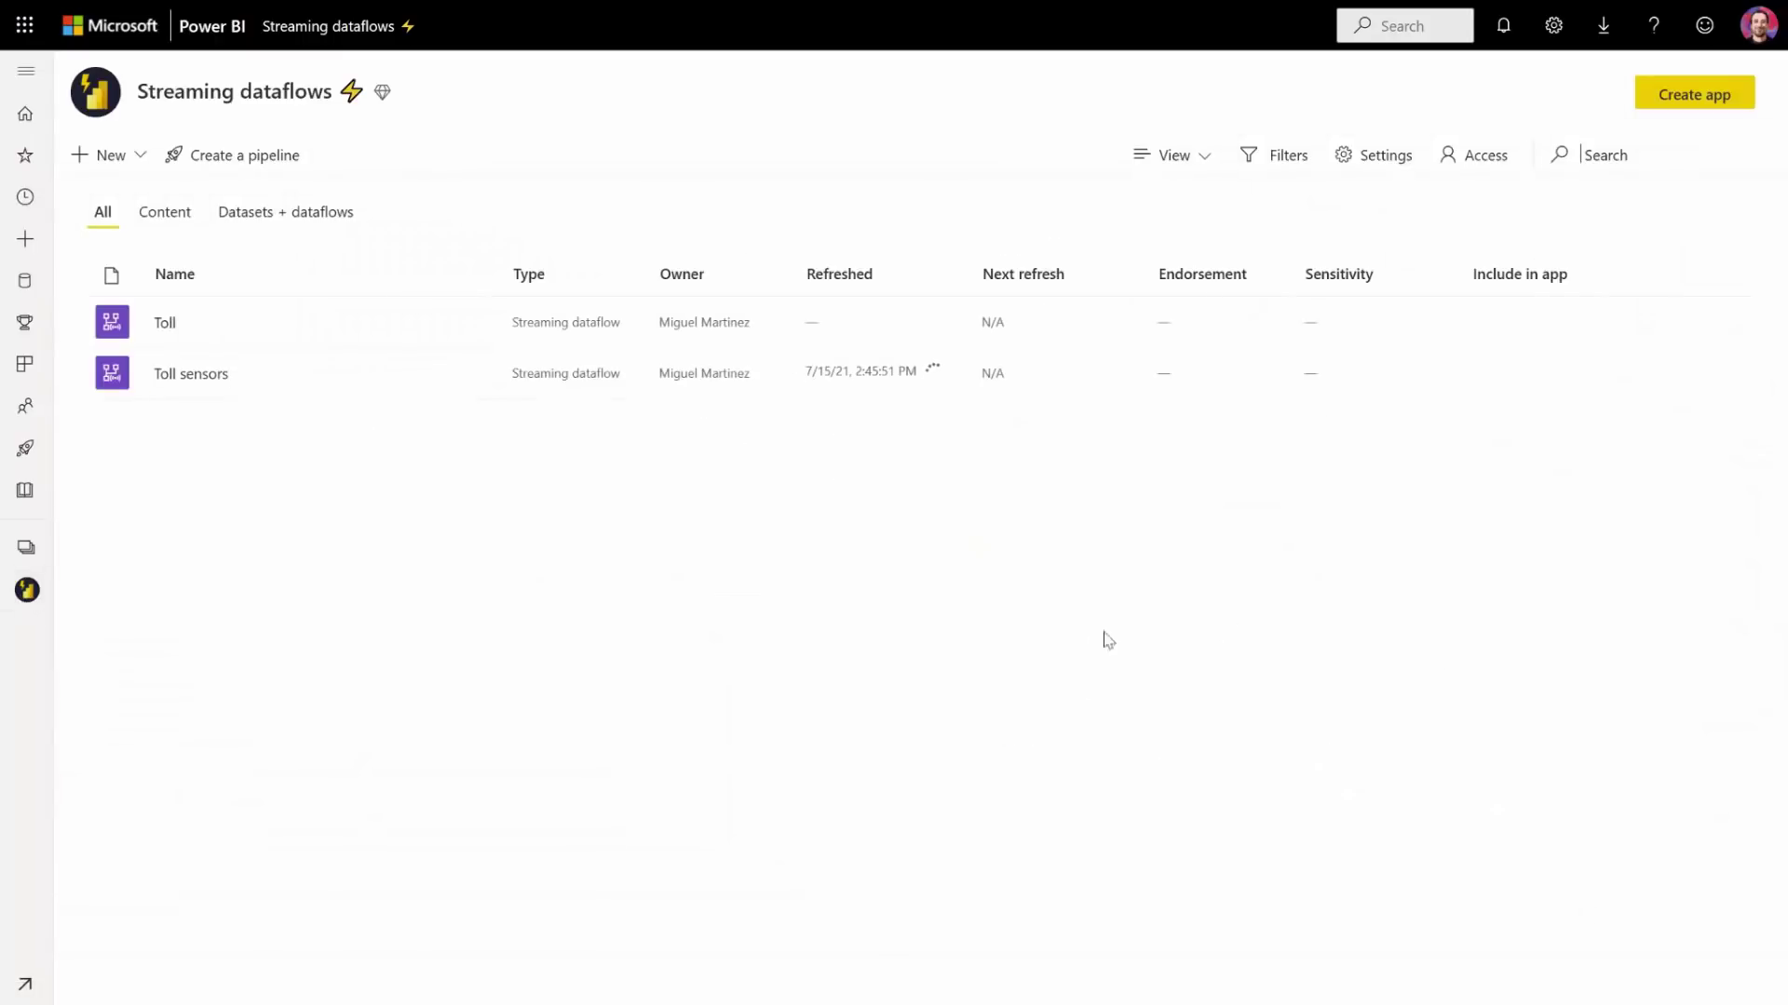
pyautogui.moveTo(443, 344)
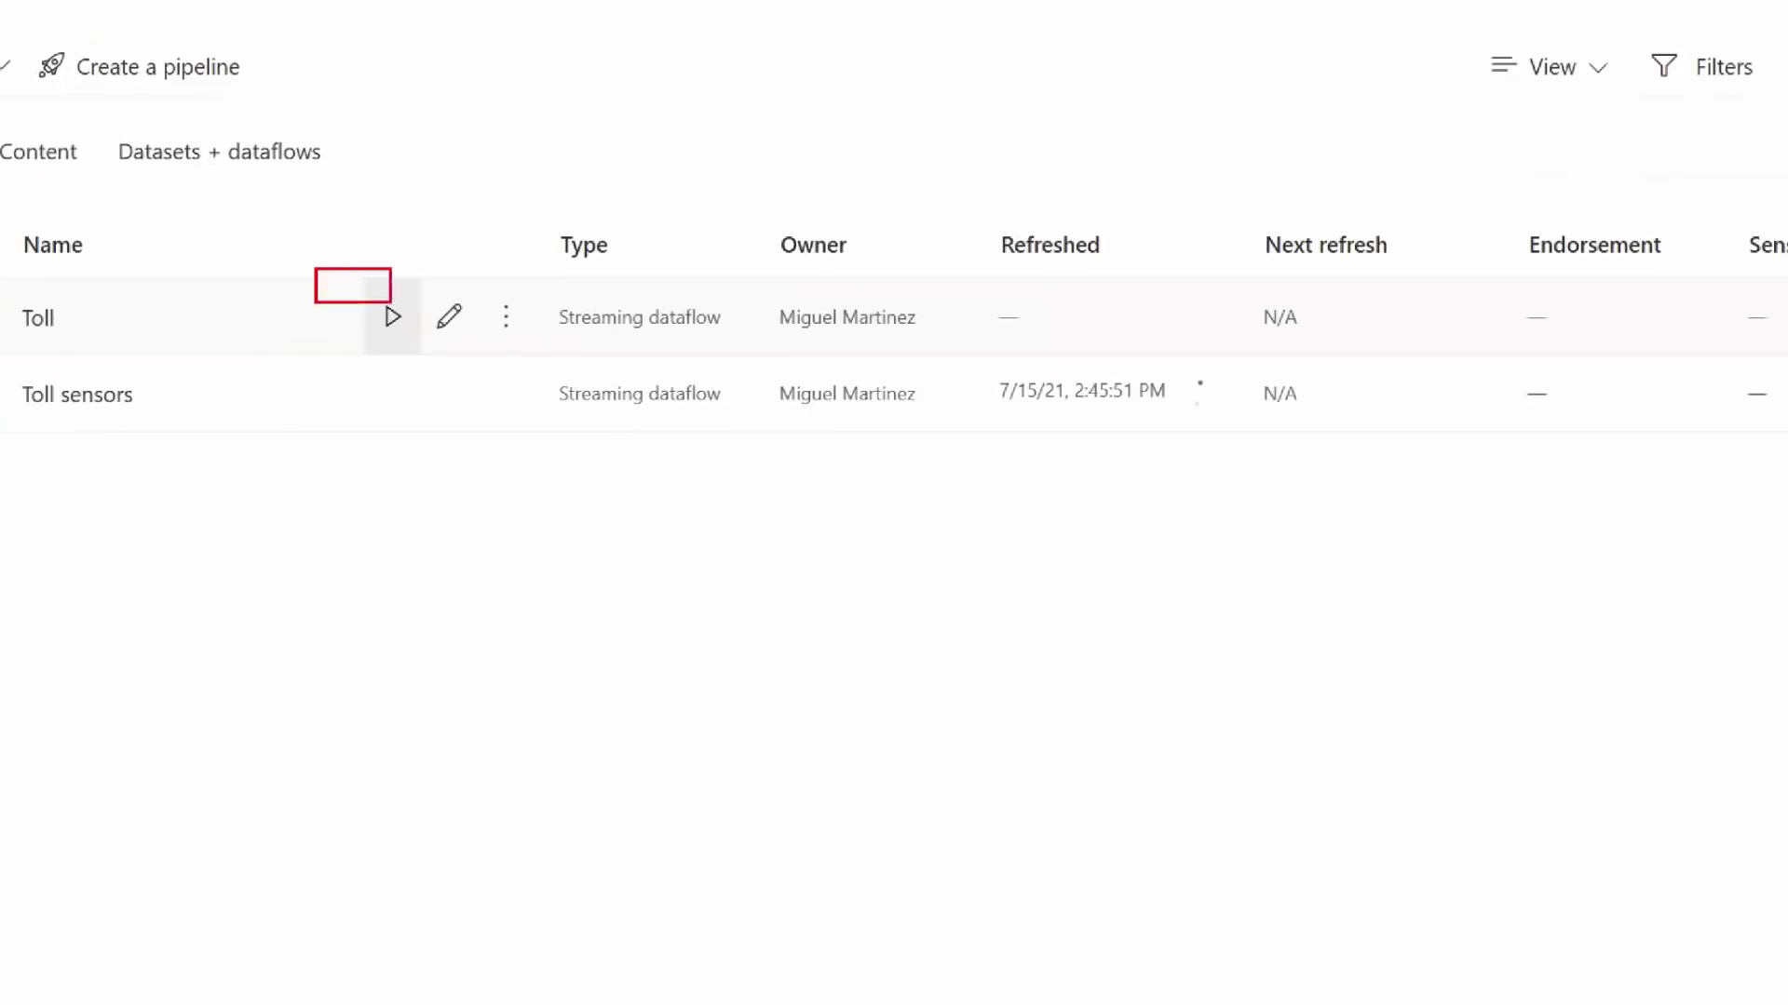
pyautogui.moveTo(466, 414)
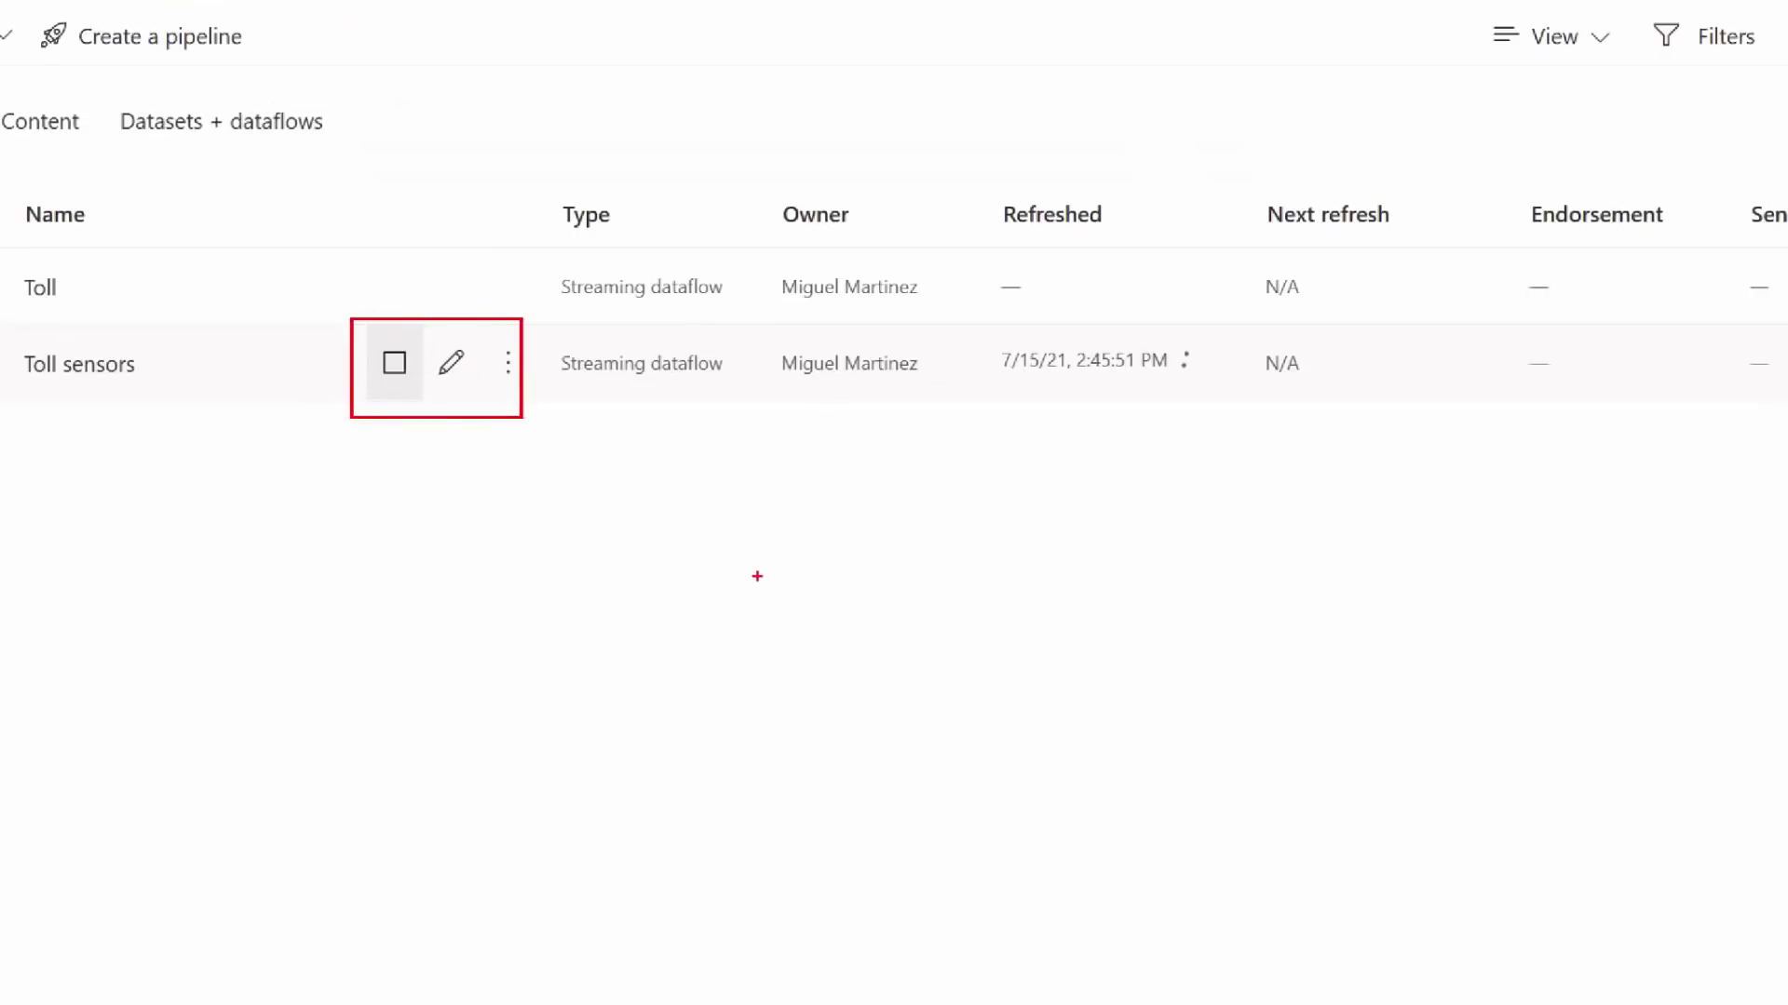
pyautogui.moveTo(491, 307)
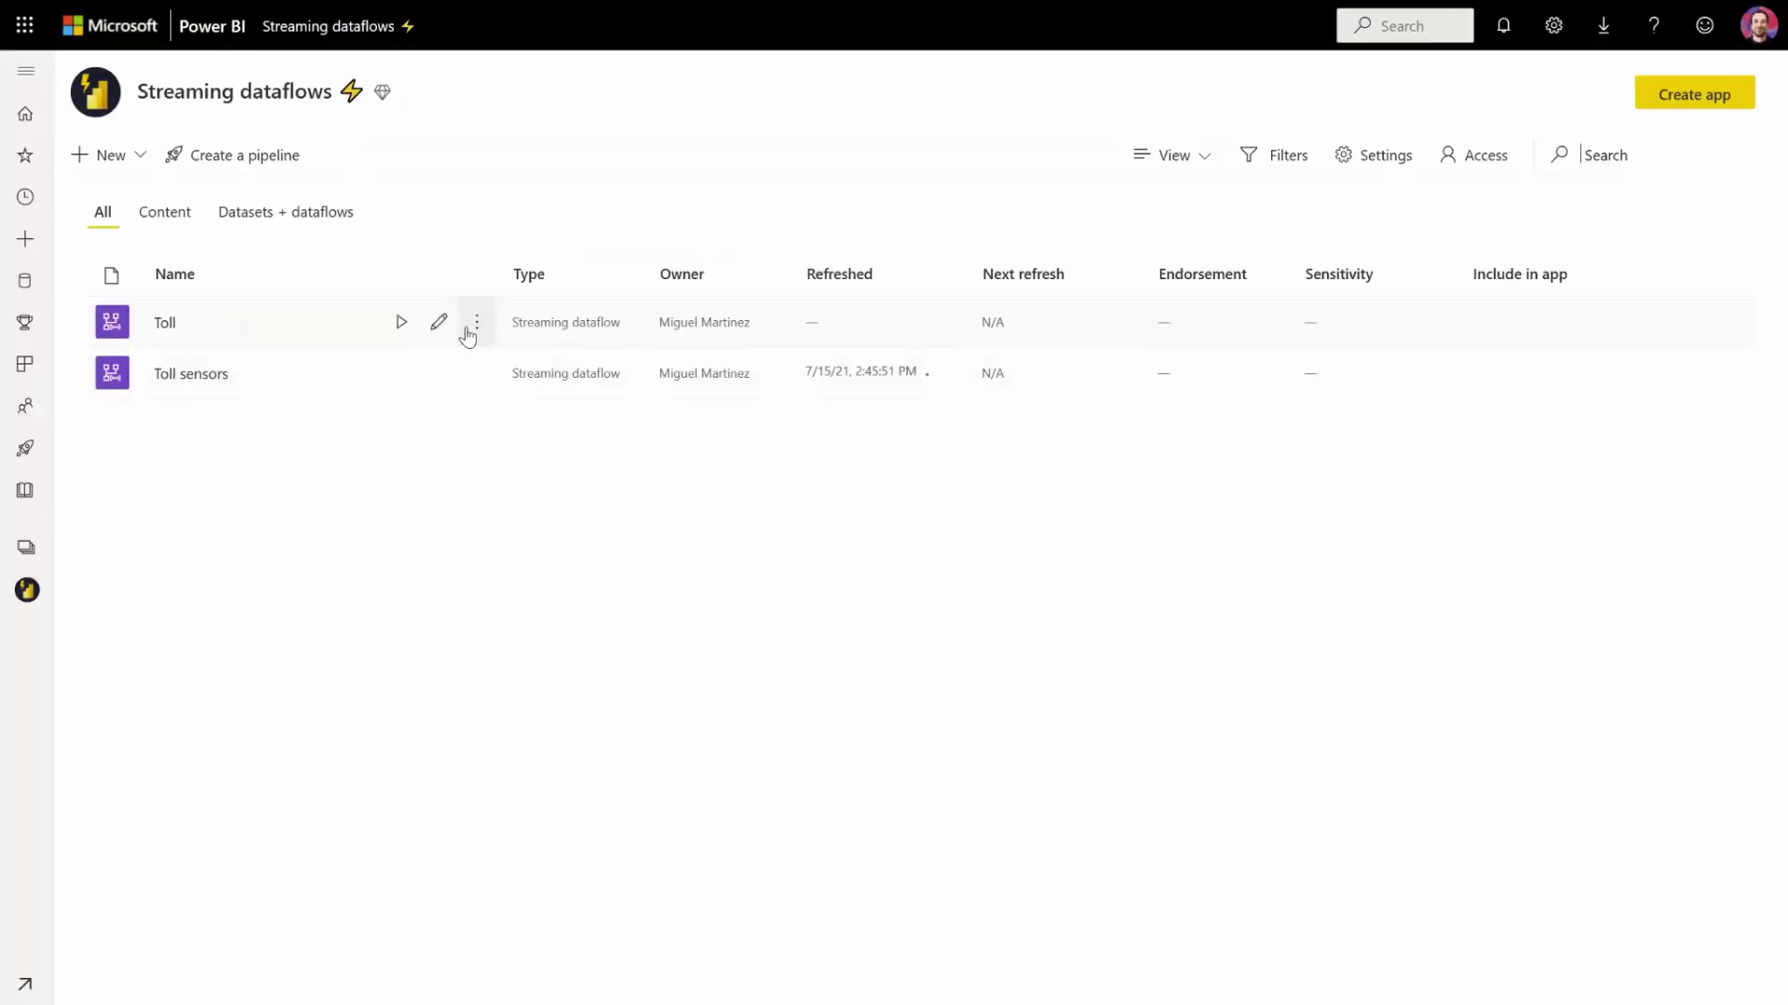
pyautogui.click(401, 324)
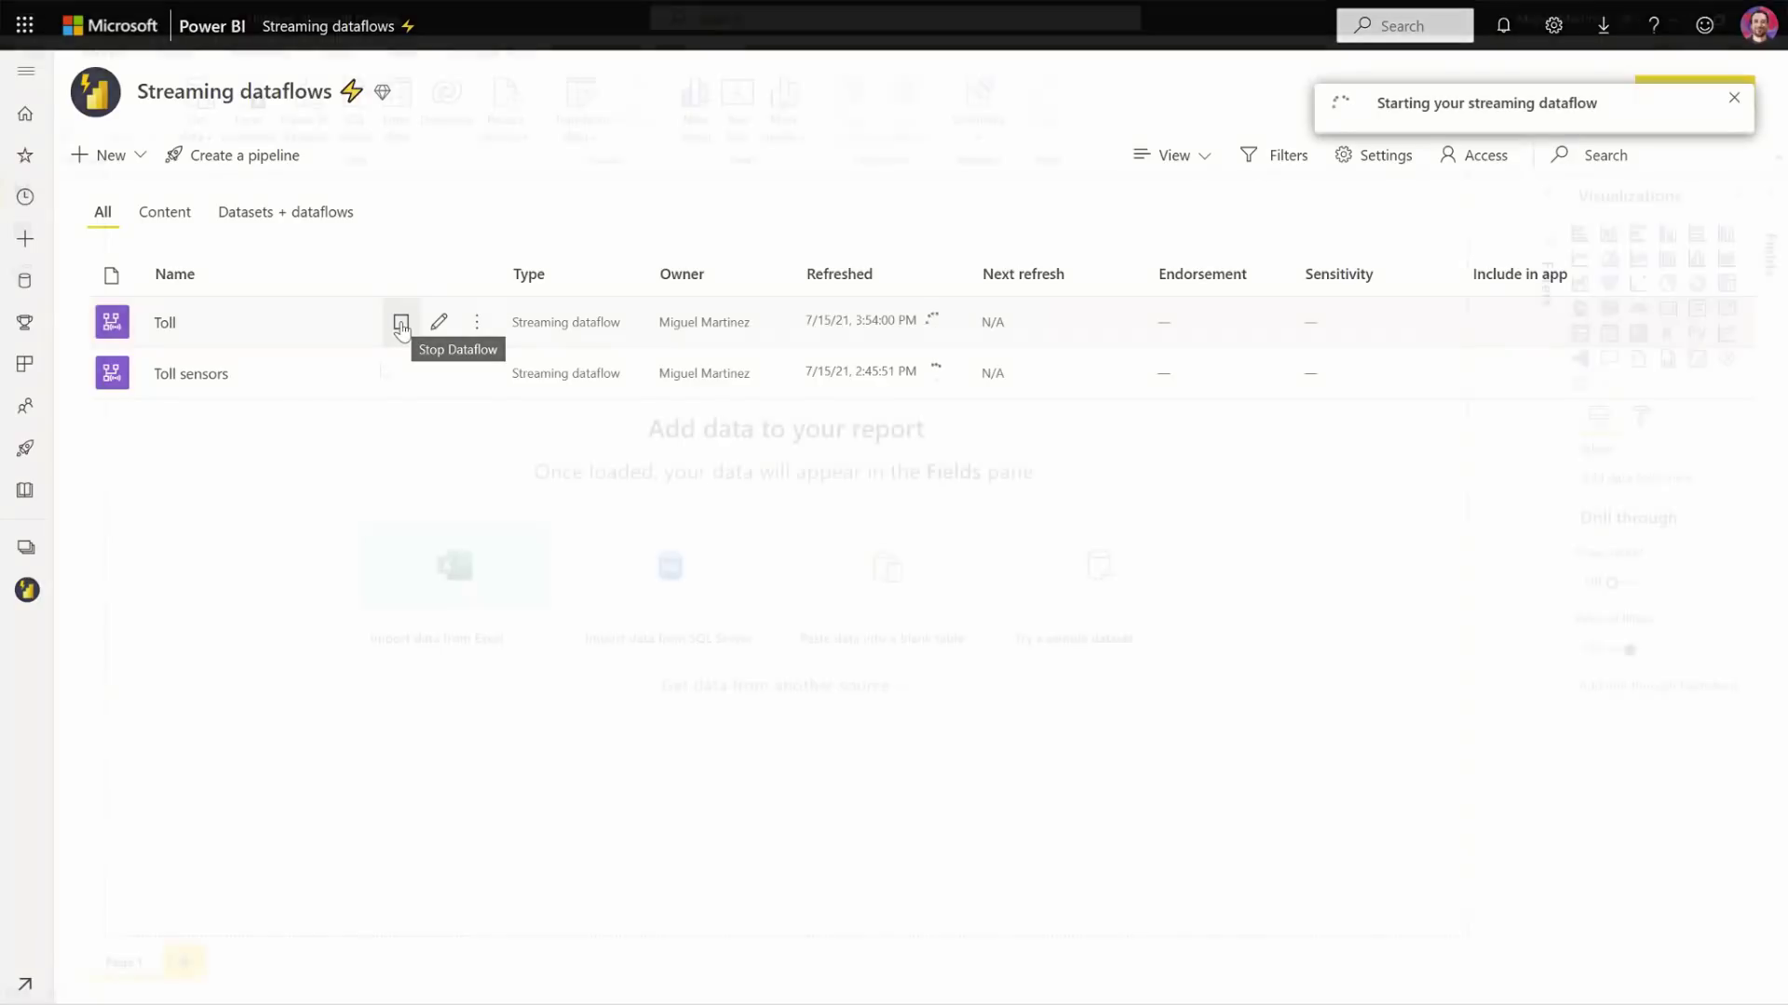
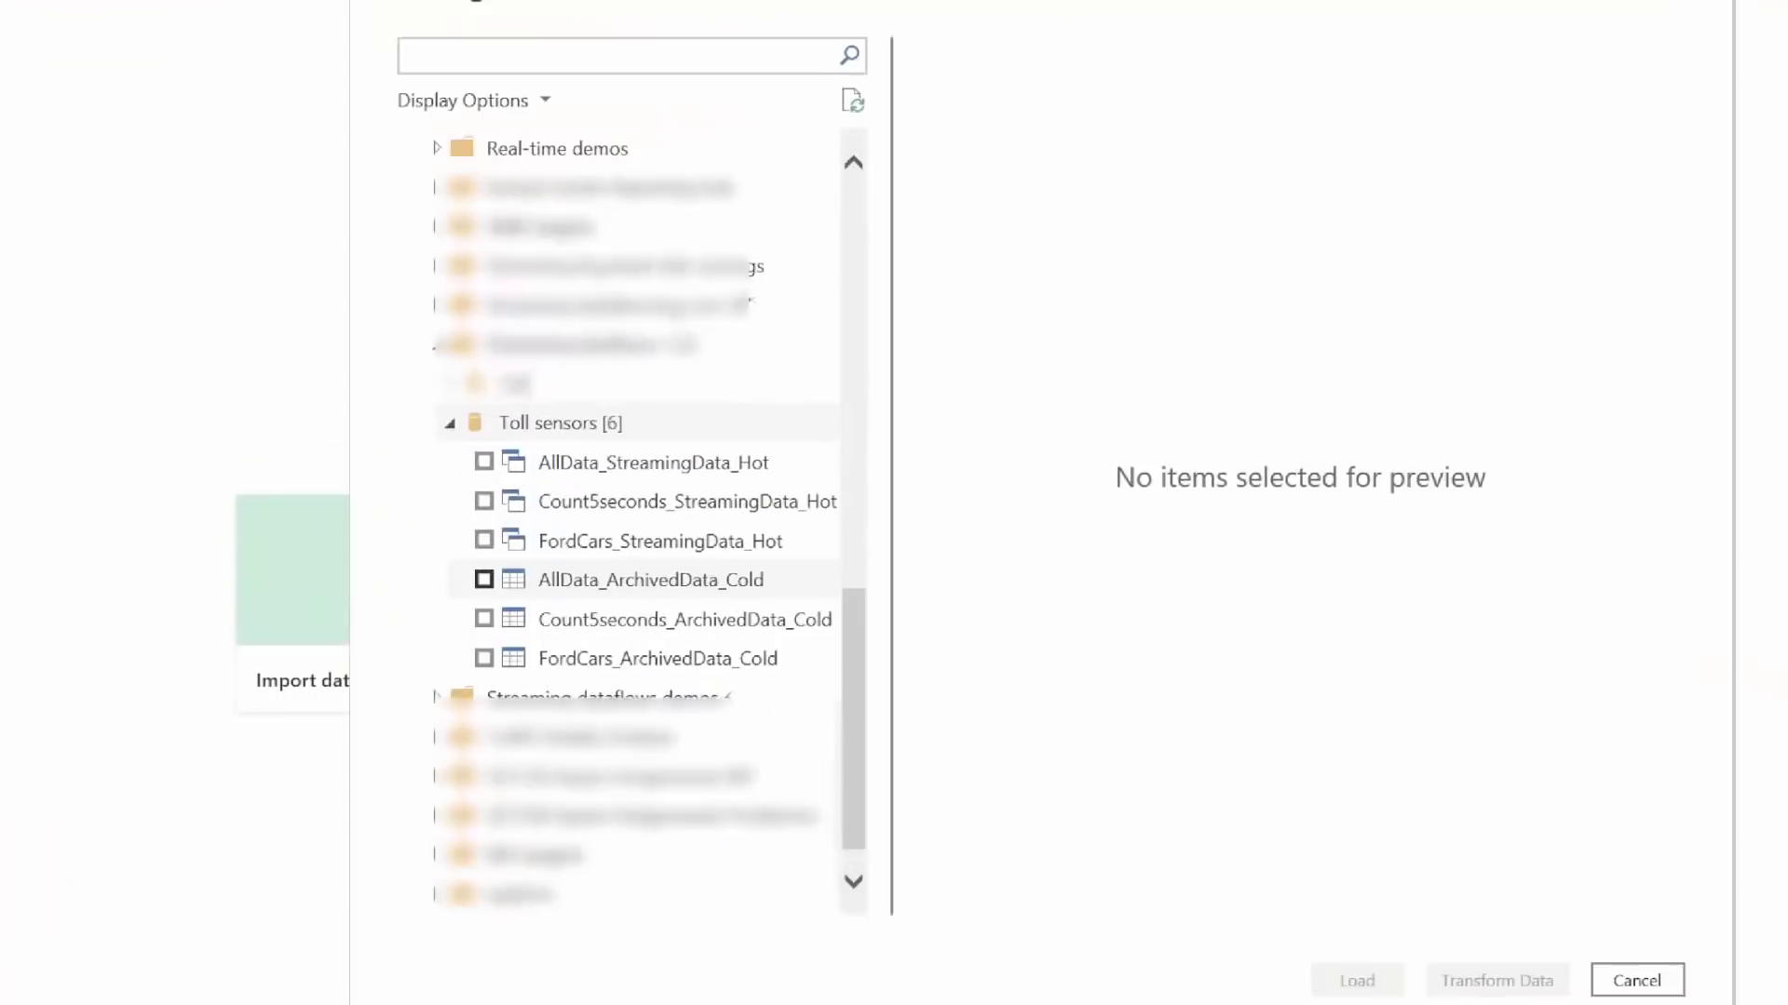
# - In Power BI Desktop, load the AllData, Count5seconds and FordCars StreamingData_Hot tables from the Toll sensors dataflow
pyautogui.moveTo(470, 460); pyautogui.dragTo(851, 573)
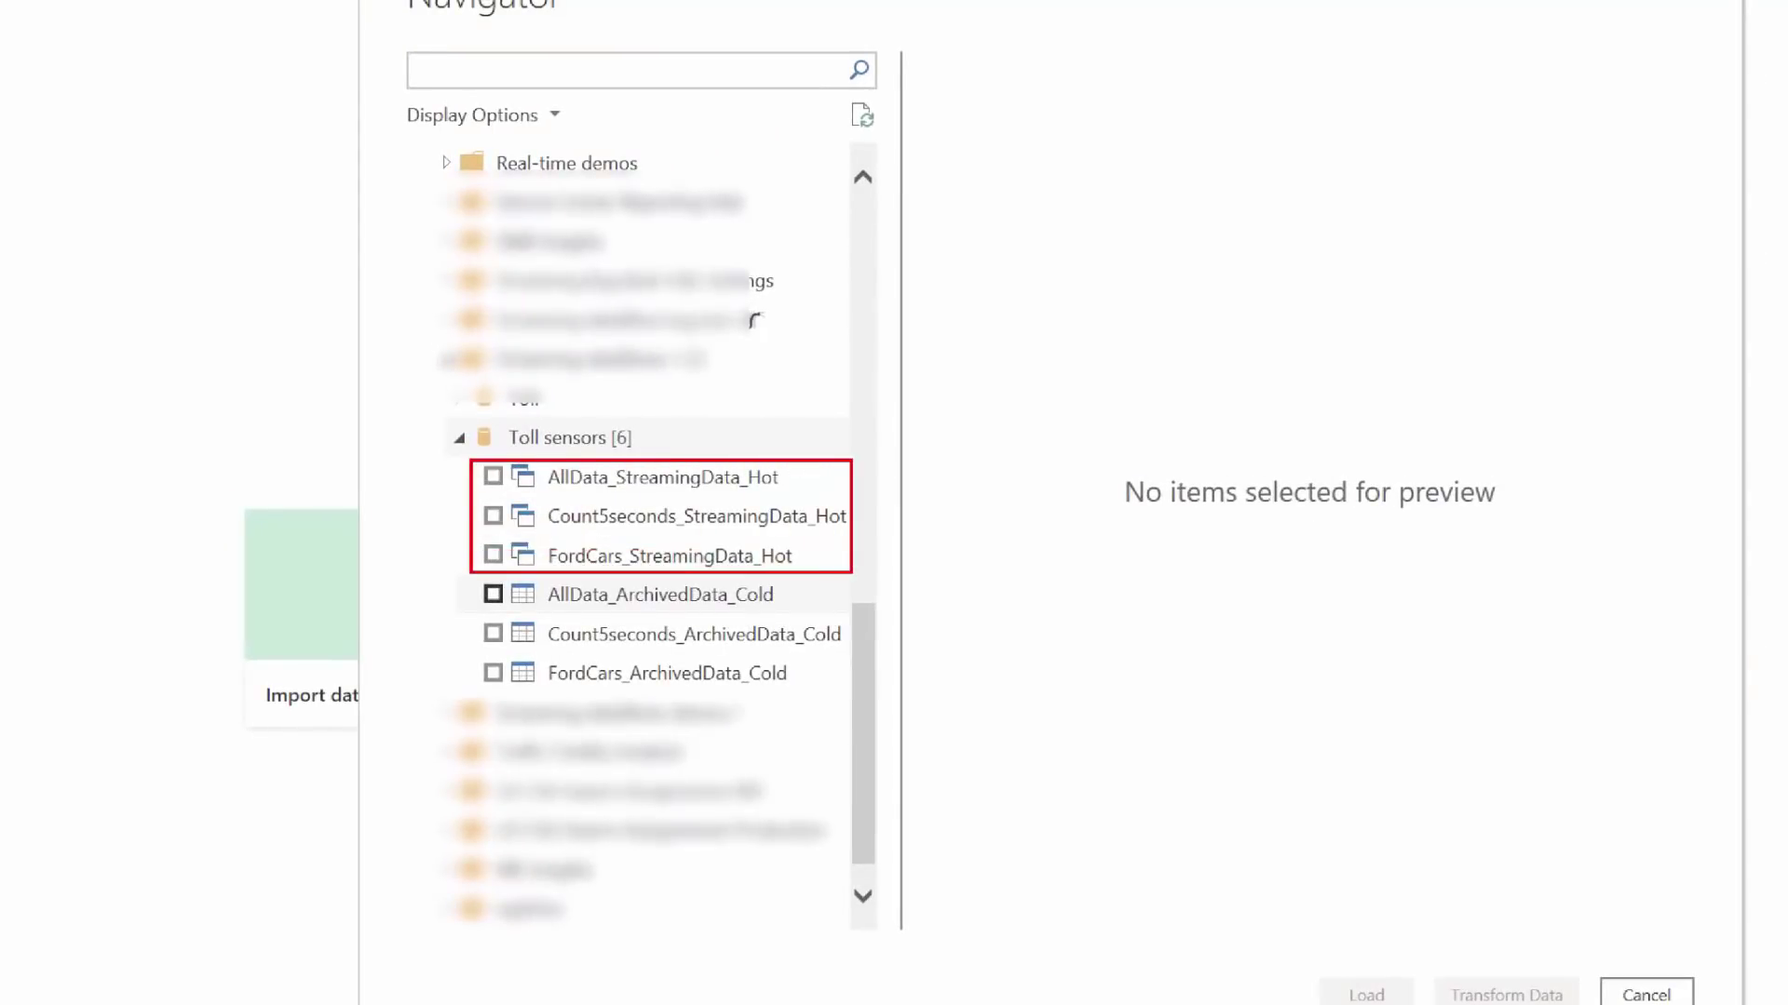
pyautogui.moveTo(470, 581)
pyautogui.mouseDown()
pyautogui.moveTo(735, 643)
pyautogui.moveTo(854, 692)
pyautogui.mouseUp()
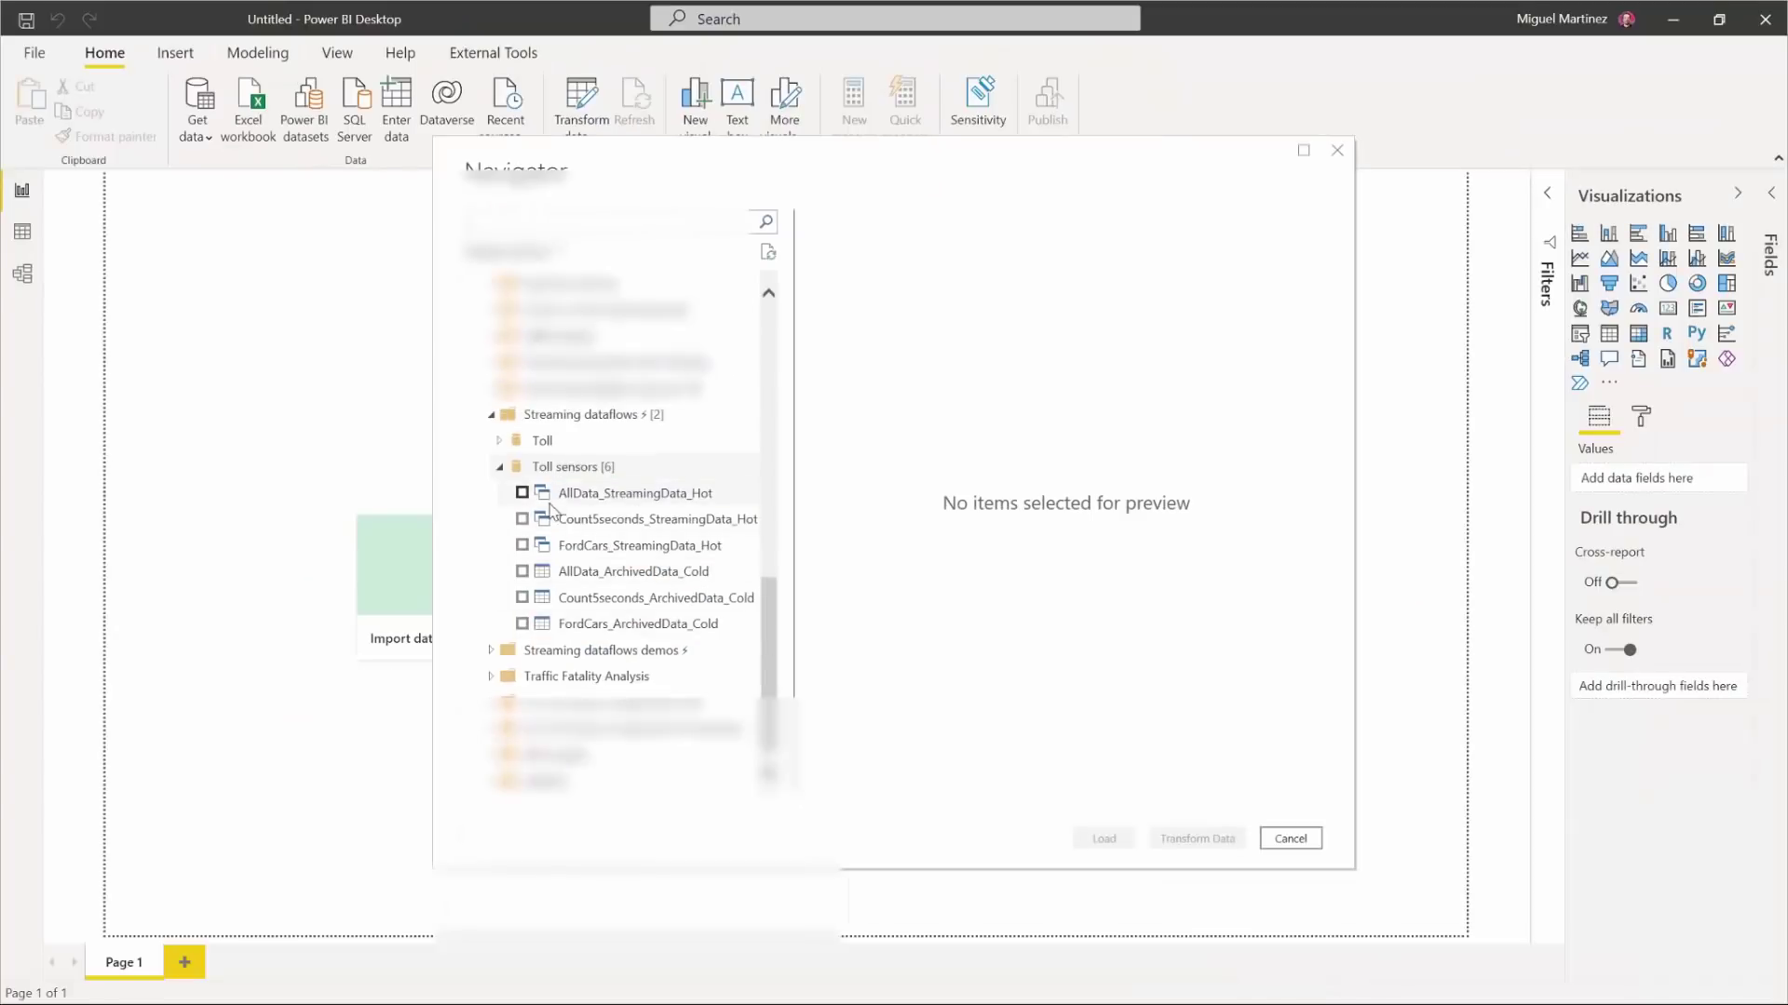
pyautogui.click(493, 477)
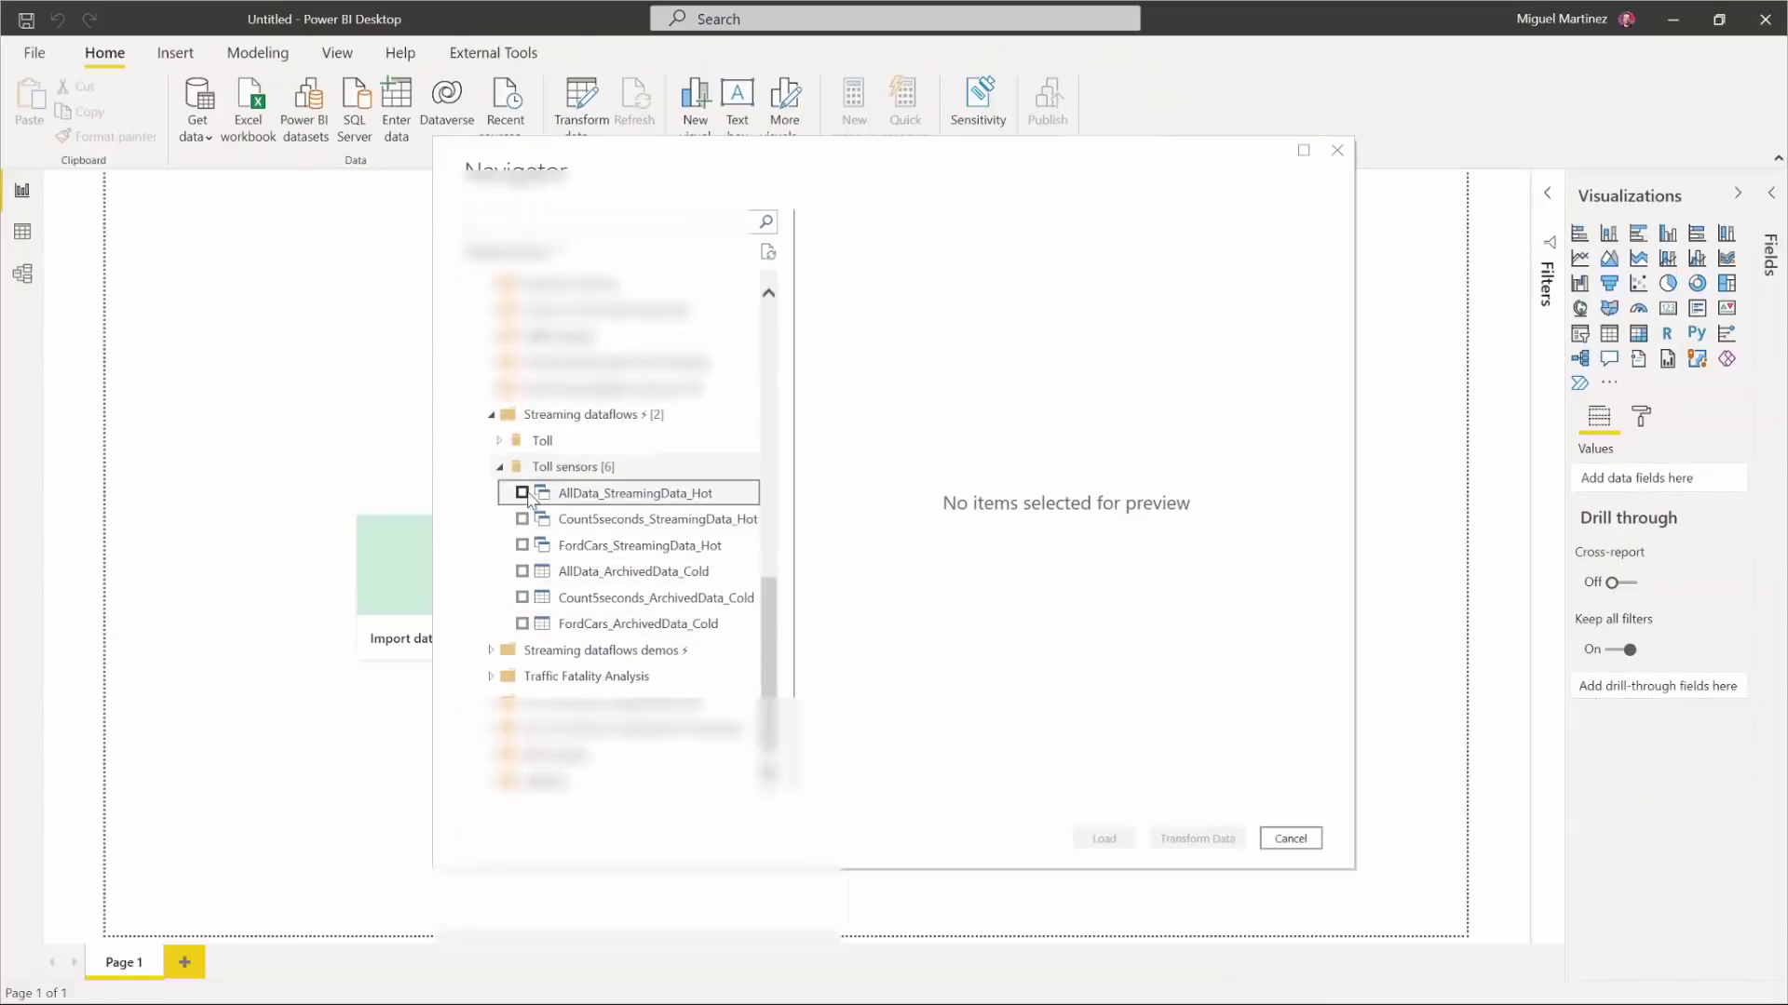
pyautogui.click(522, 520)
pyautogui.click(523, 546)
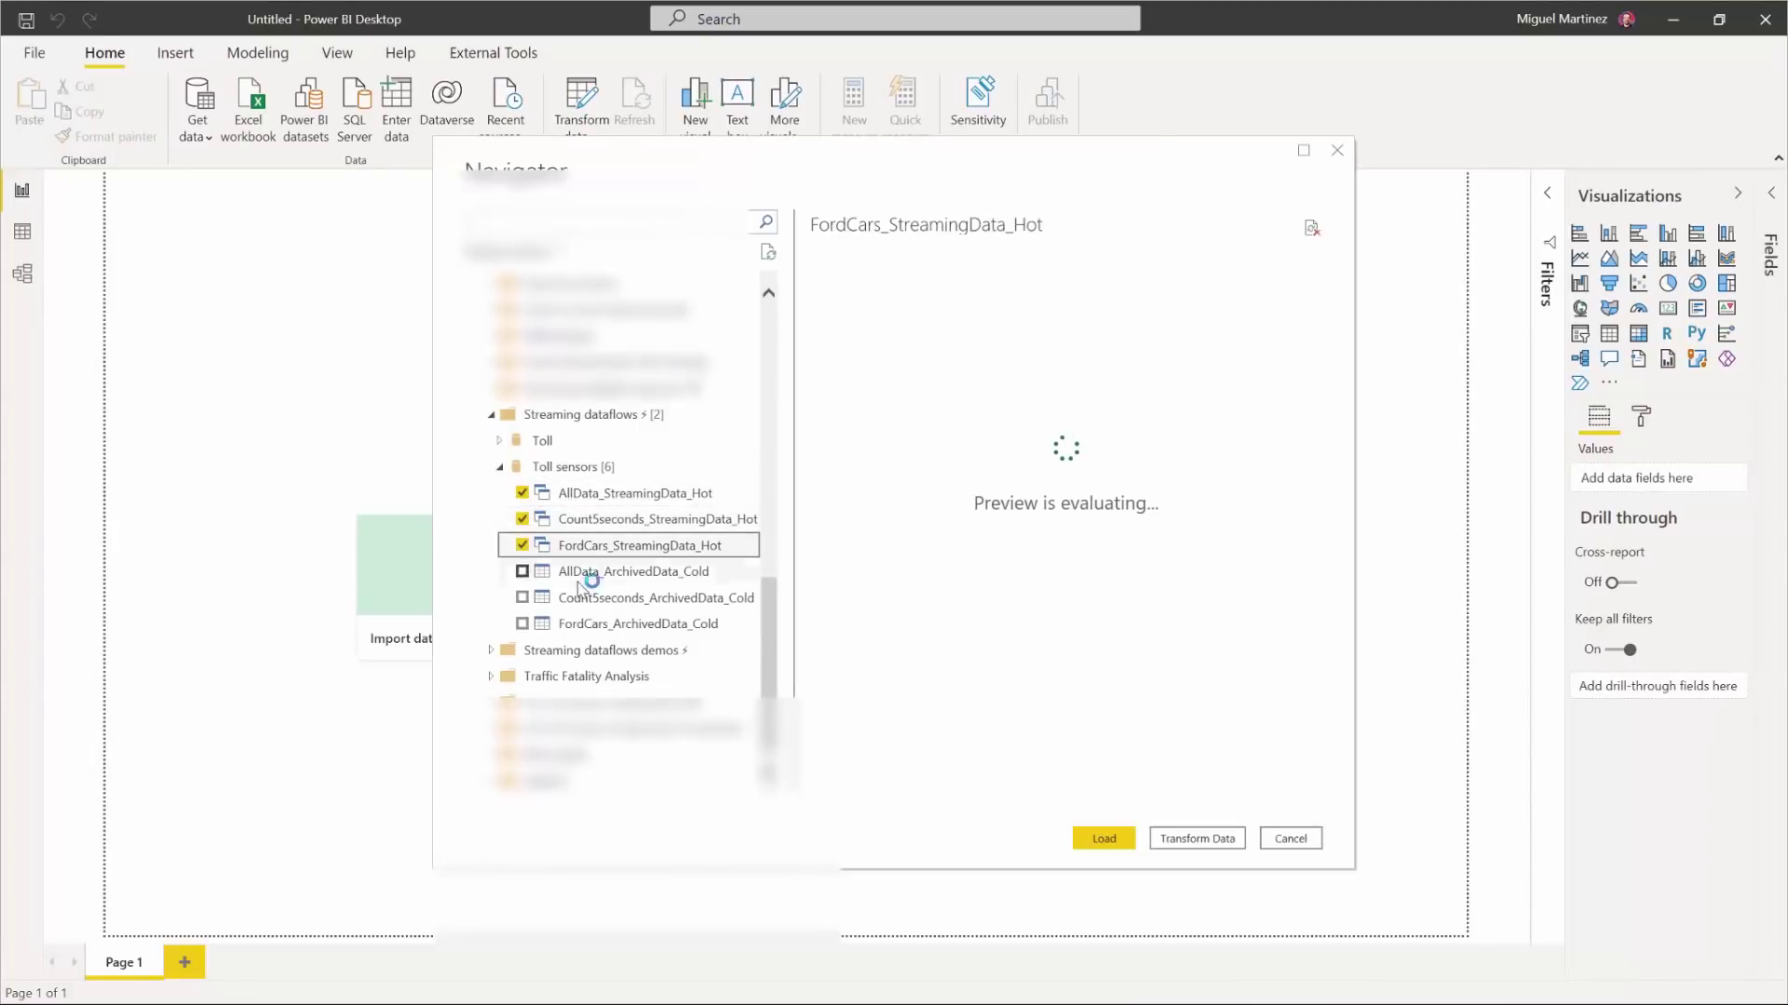
pyautogui.click(1091, 839)
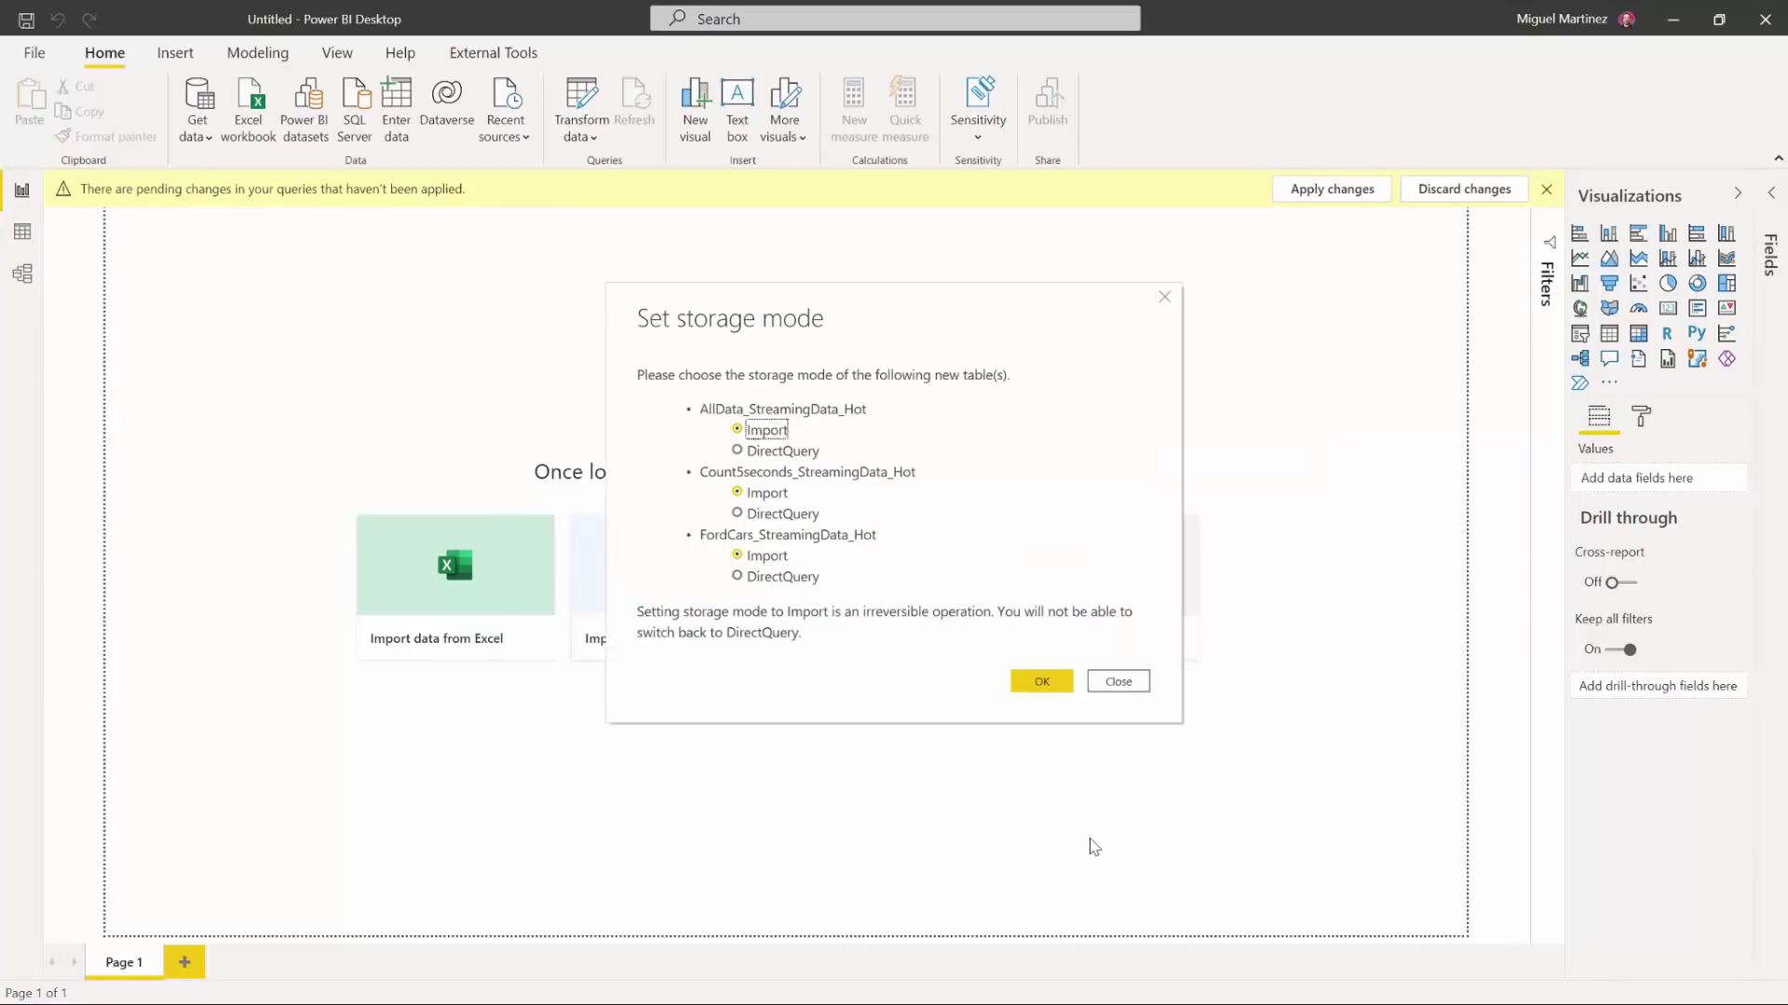
# - Set the storage mode of all three streaming tables to DirectQuery
pyautogui.click(810, 453)
pyautogui.click(809, 515)
pyautogui.click(809, 578)
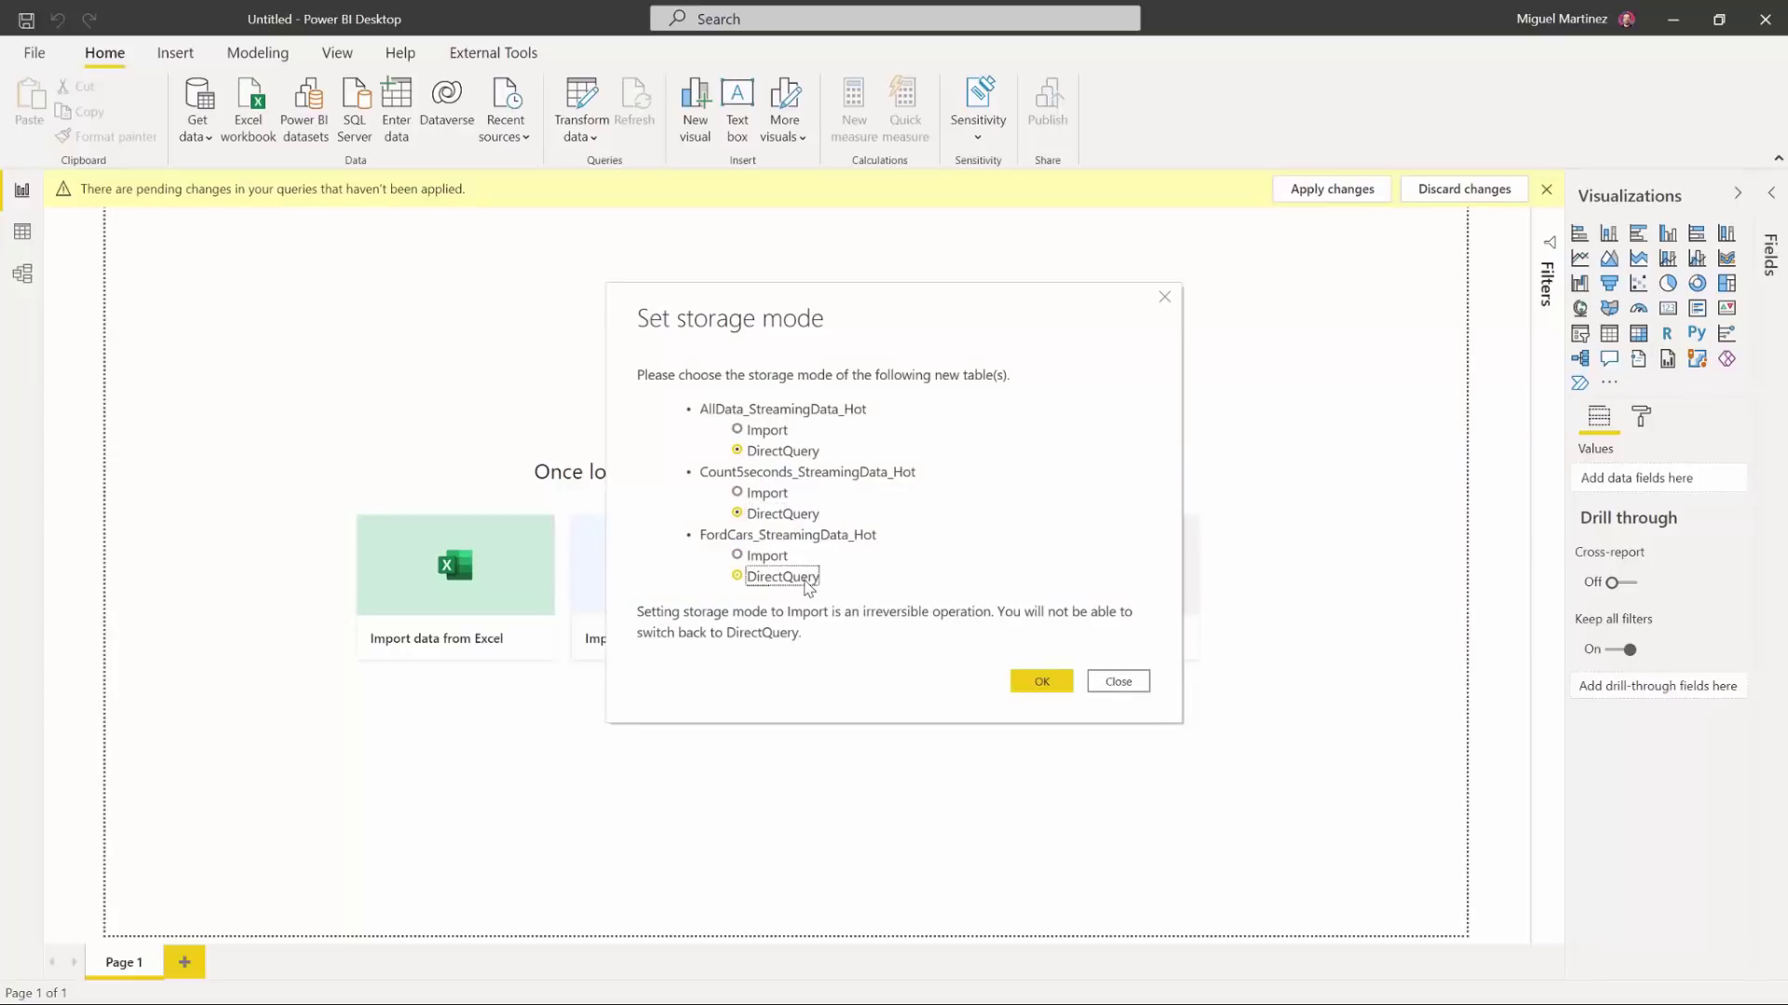
pyautogui.click(1039, 682)
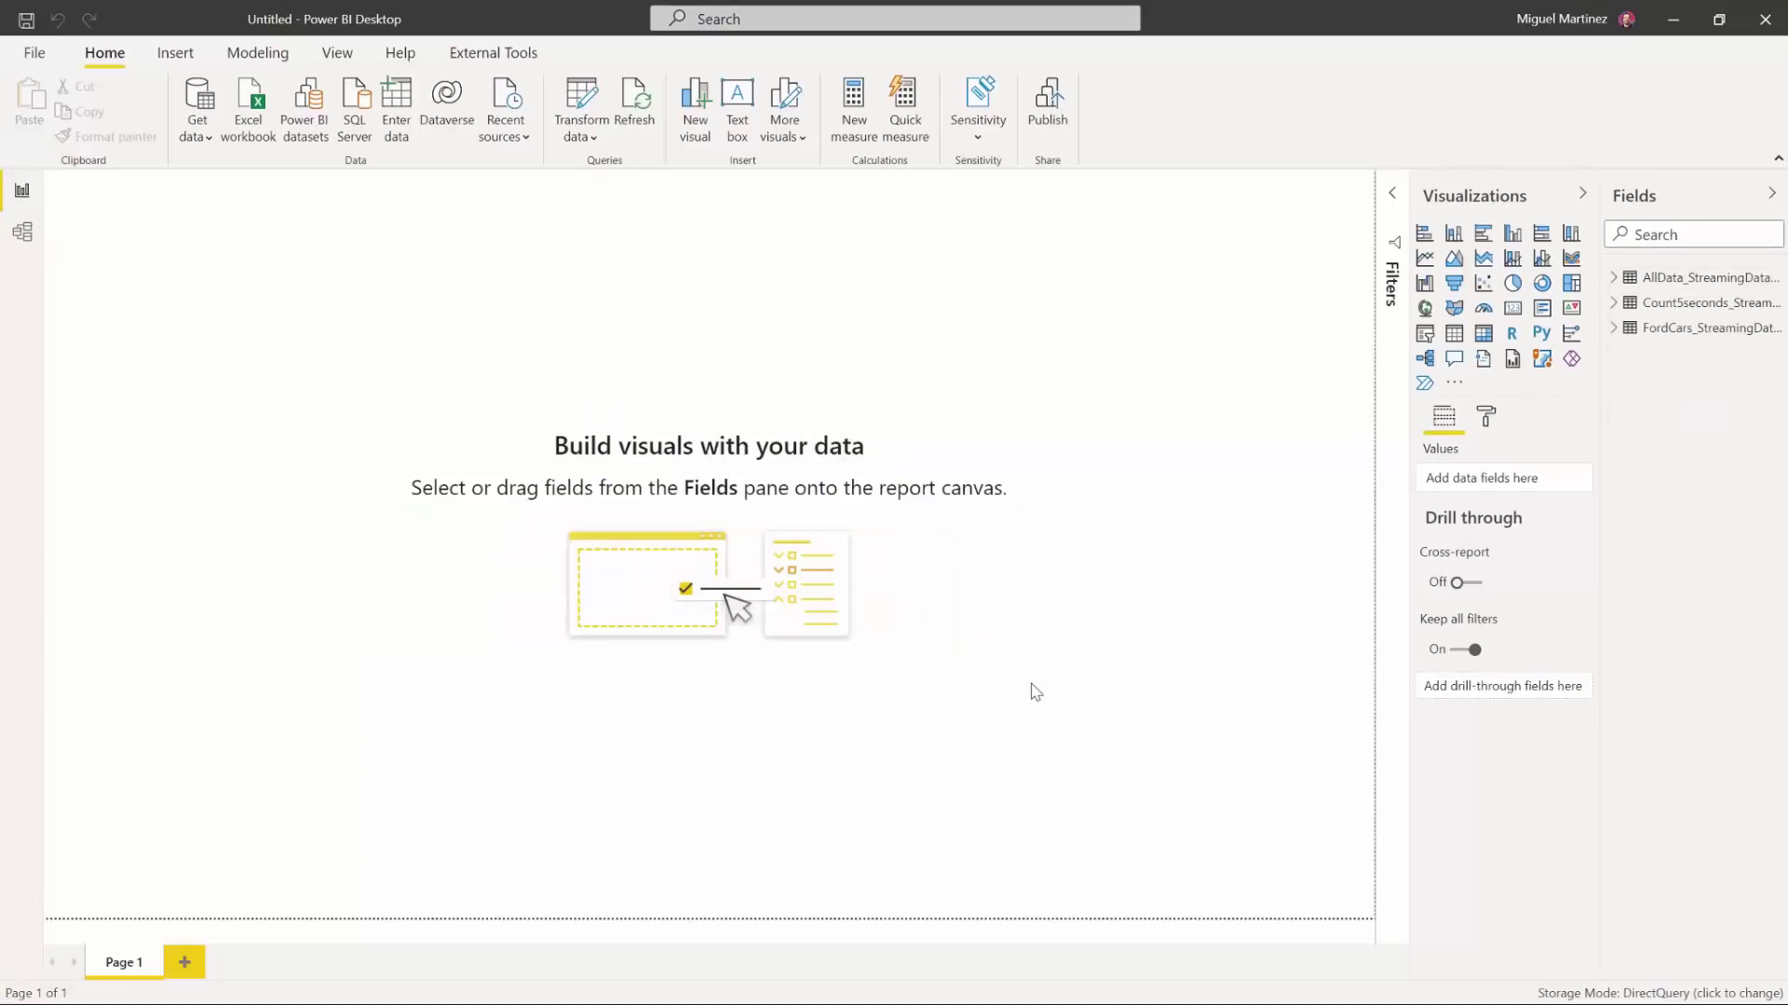
# - Filter the page on the AllData table's Time field with a relative time filter for the last 5 minutes
pyautogui.click(1613, 278)
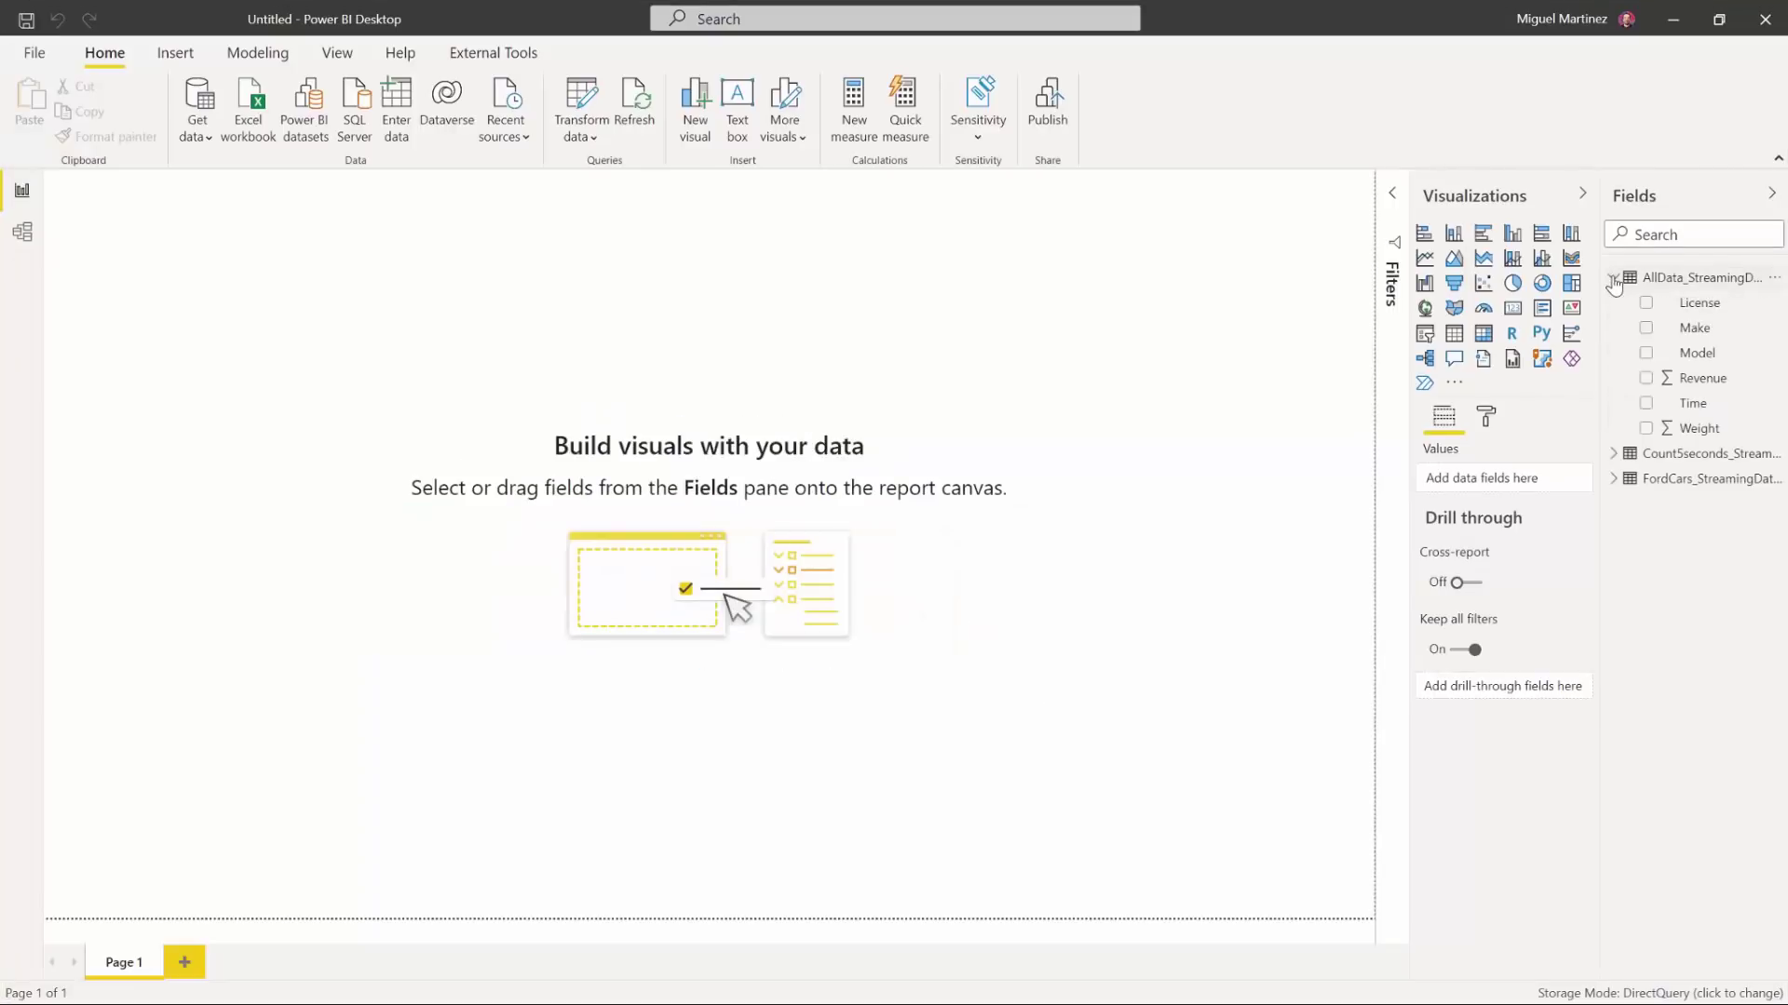
pyautogui.click(1693, 404)
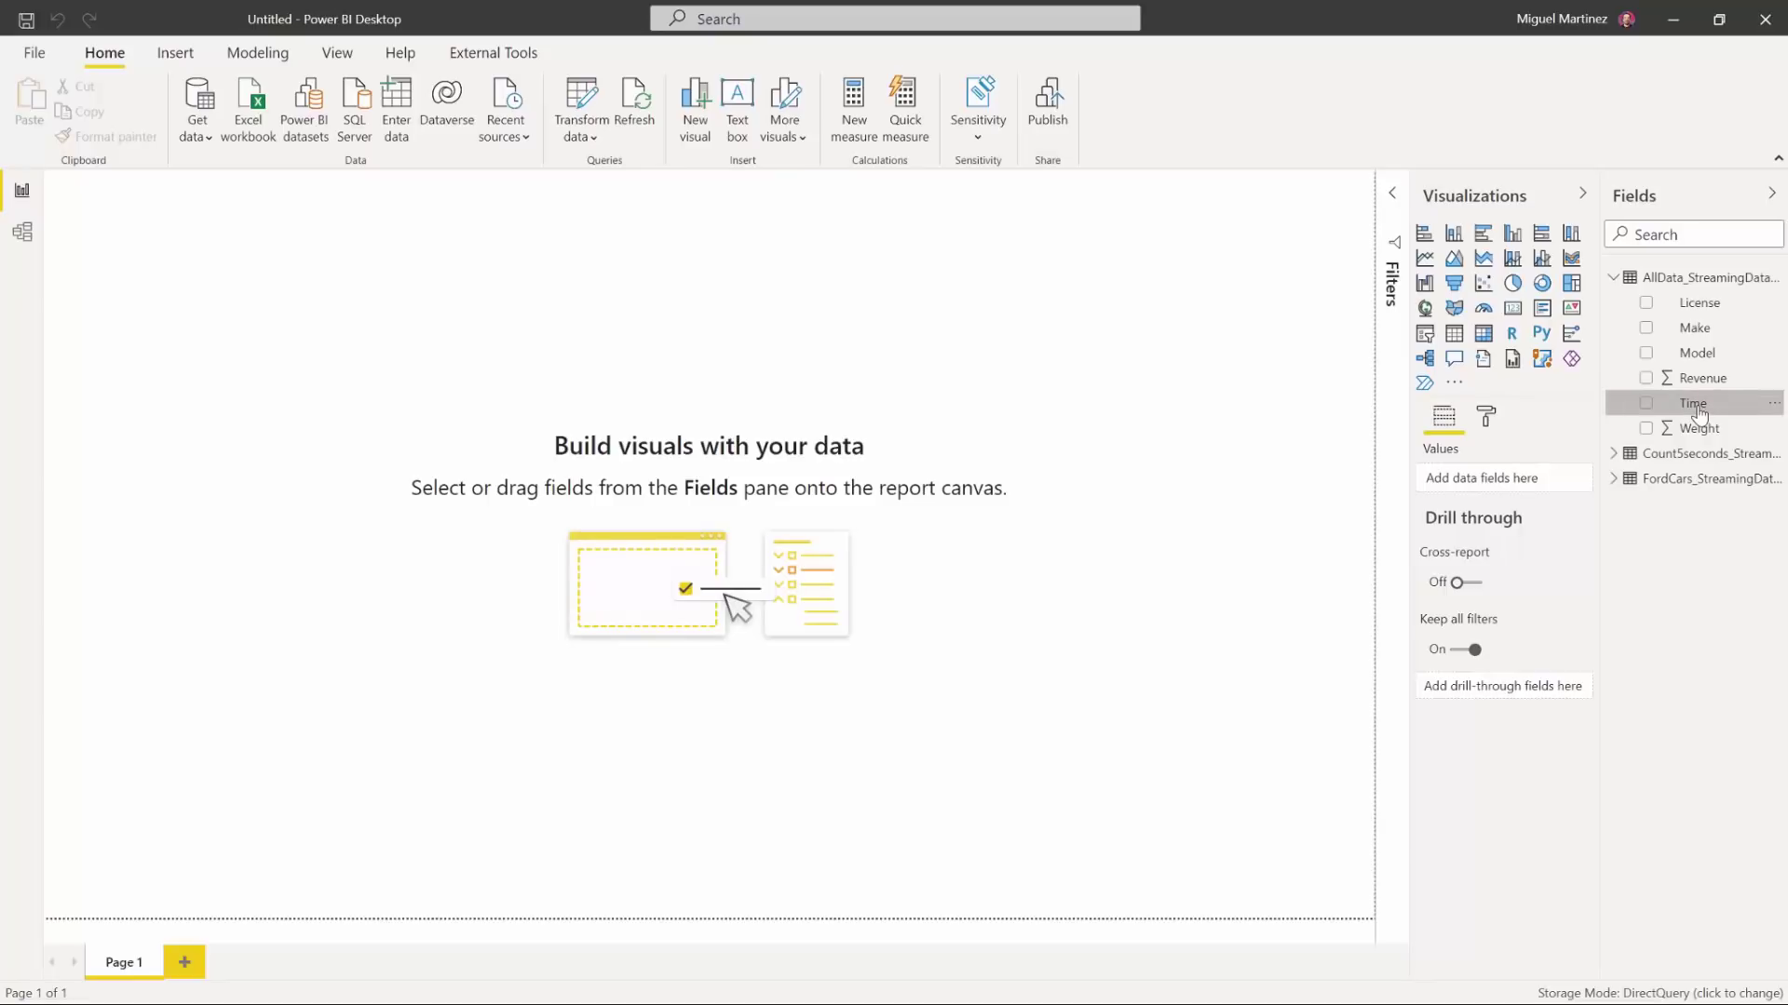
pyautogui.click(1391, 192)
pyautogui.moveTo(1621, 408); pyautogui.dragTo(1285, 334)
pyautogui.click(1294, 390)
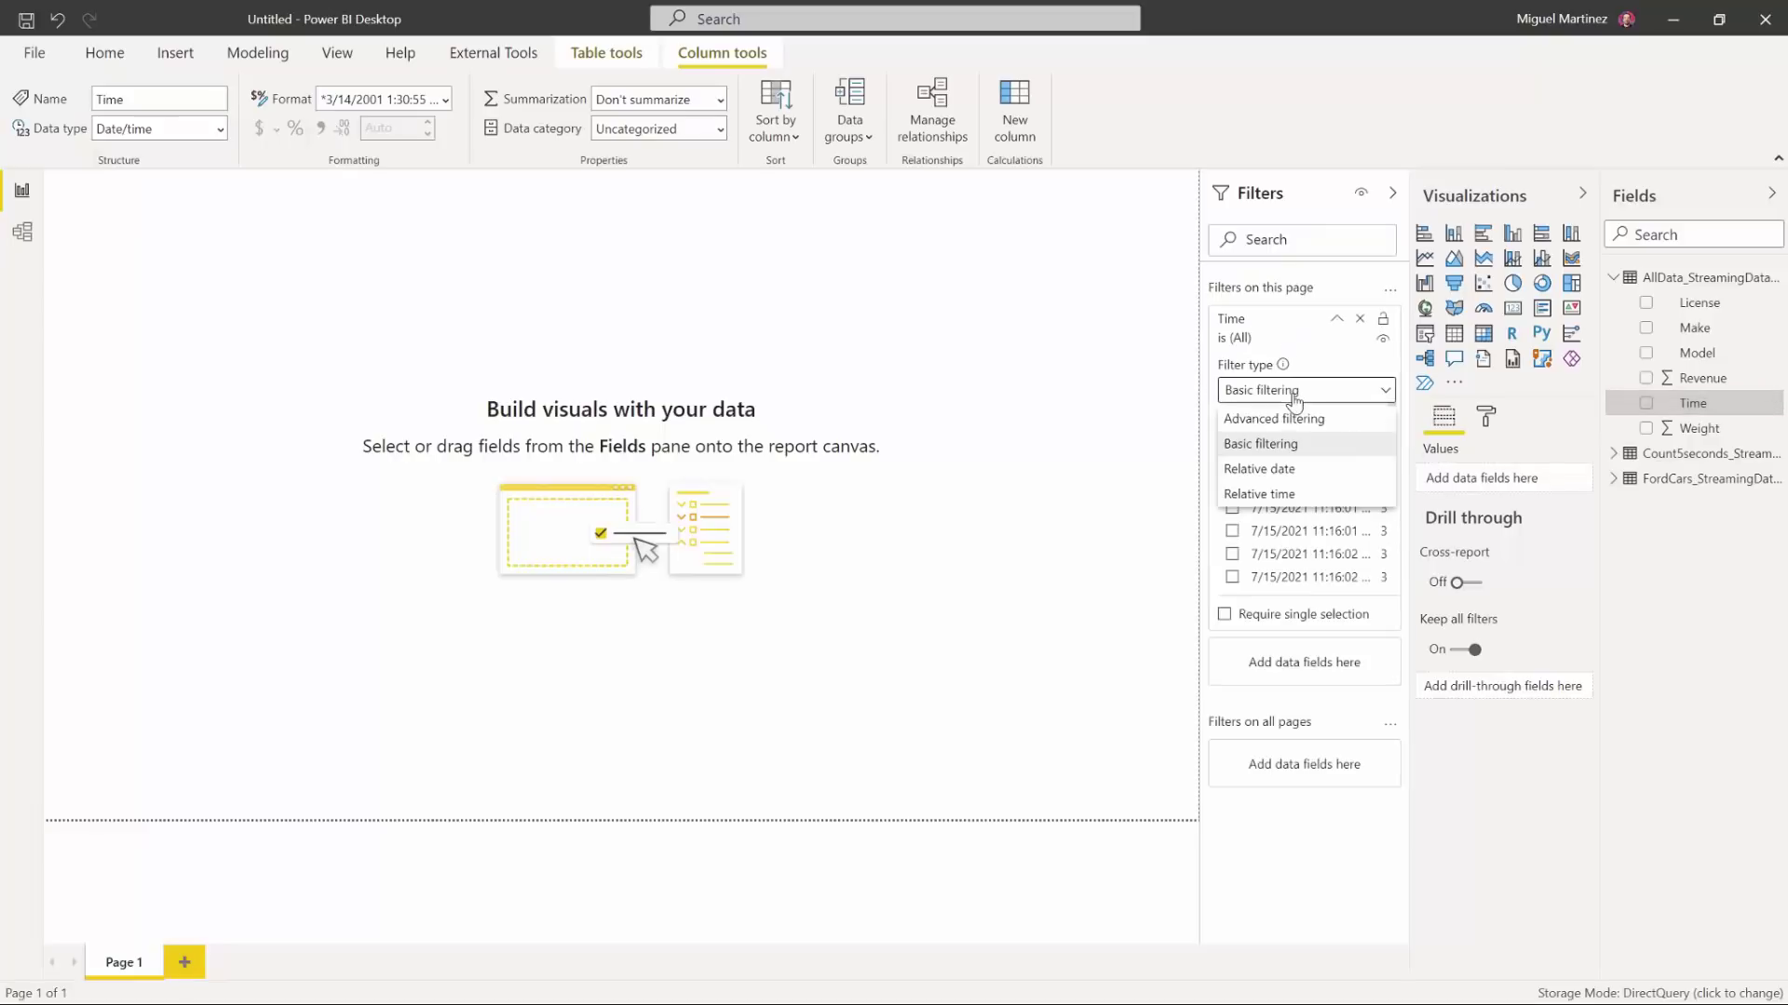
pyautogui.click(1294, 490)
pyautogui.click(1292, 480)
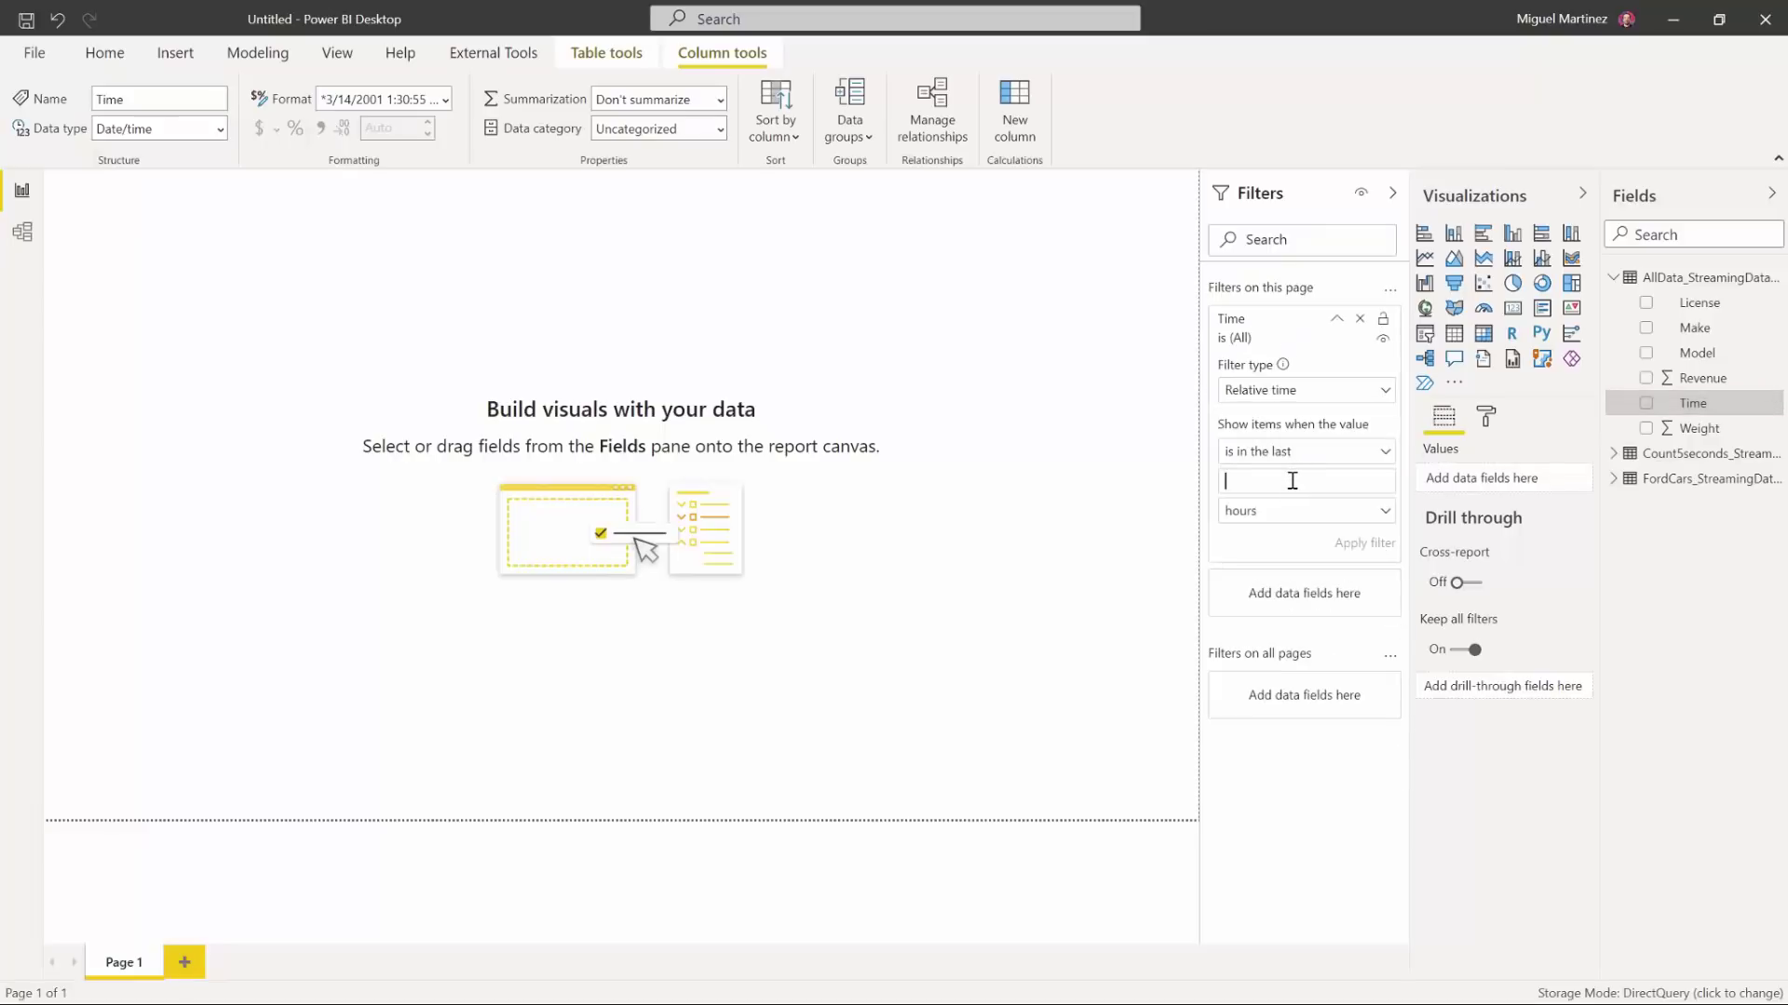
pyautogui.write('5')
pyautogui.click(1290, 510)
pyautogui.click(1286, 538)
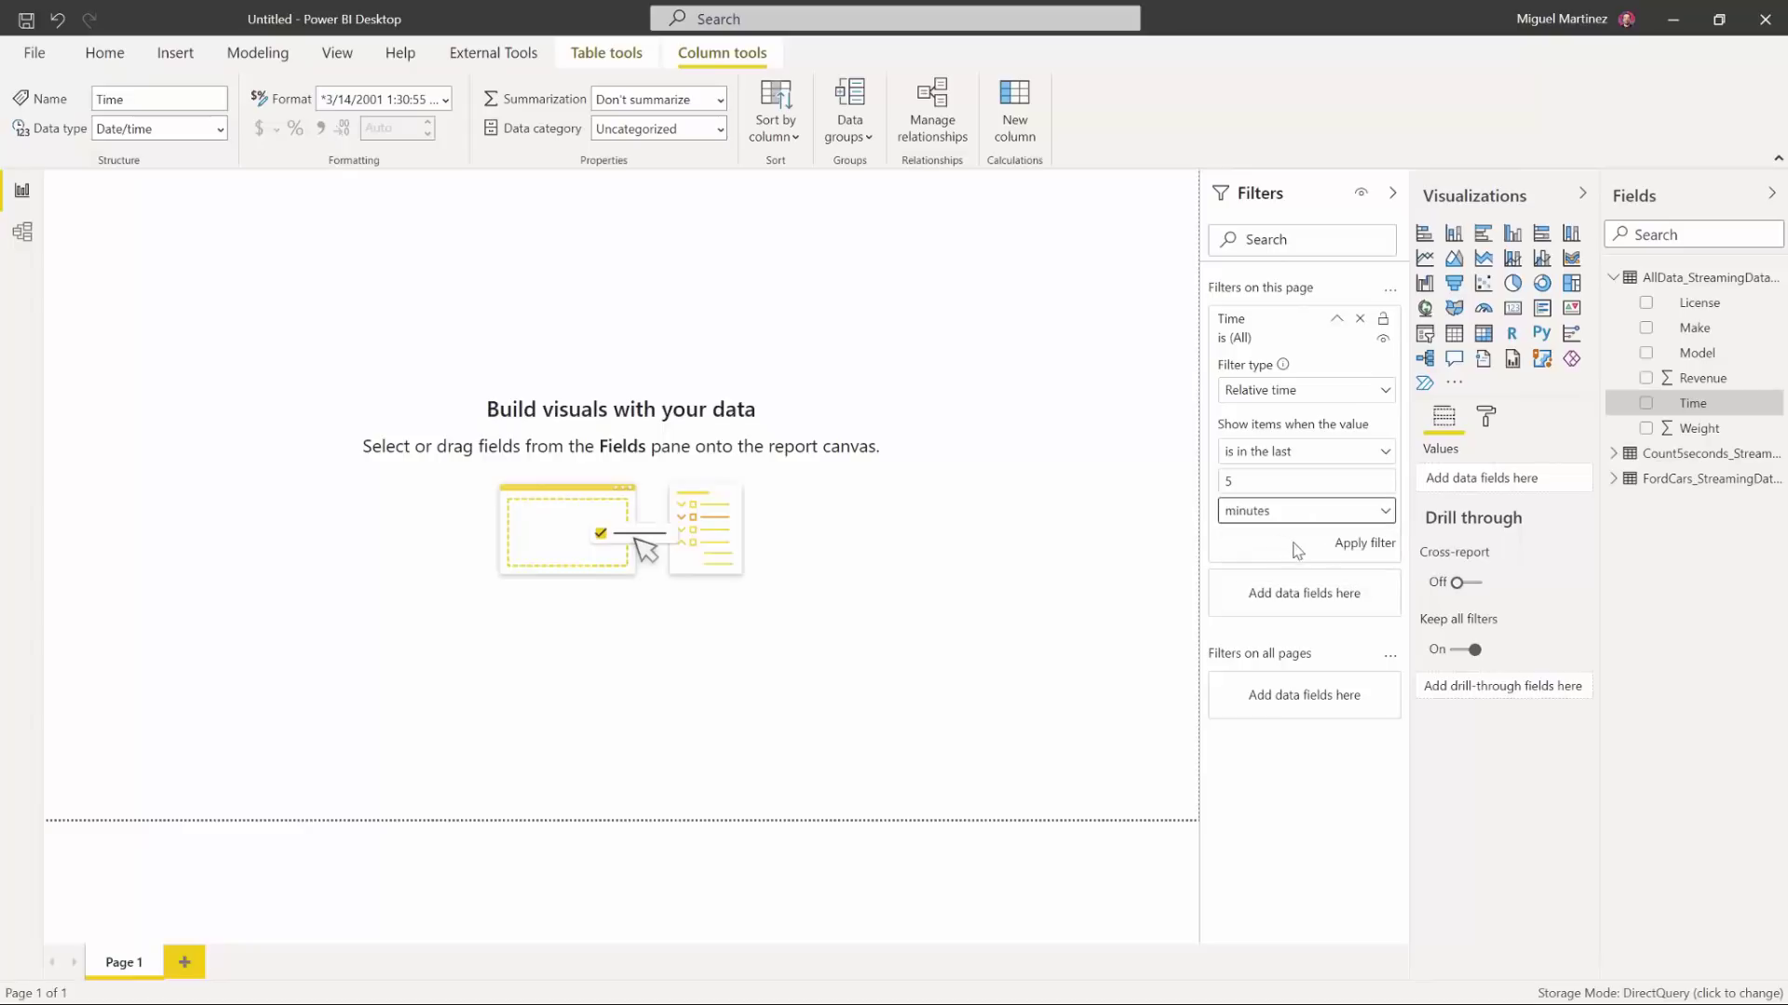
pyautogui.click(1346, 549)
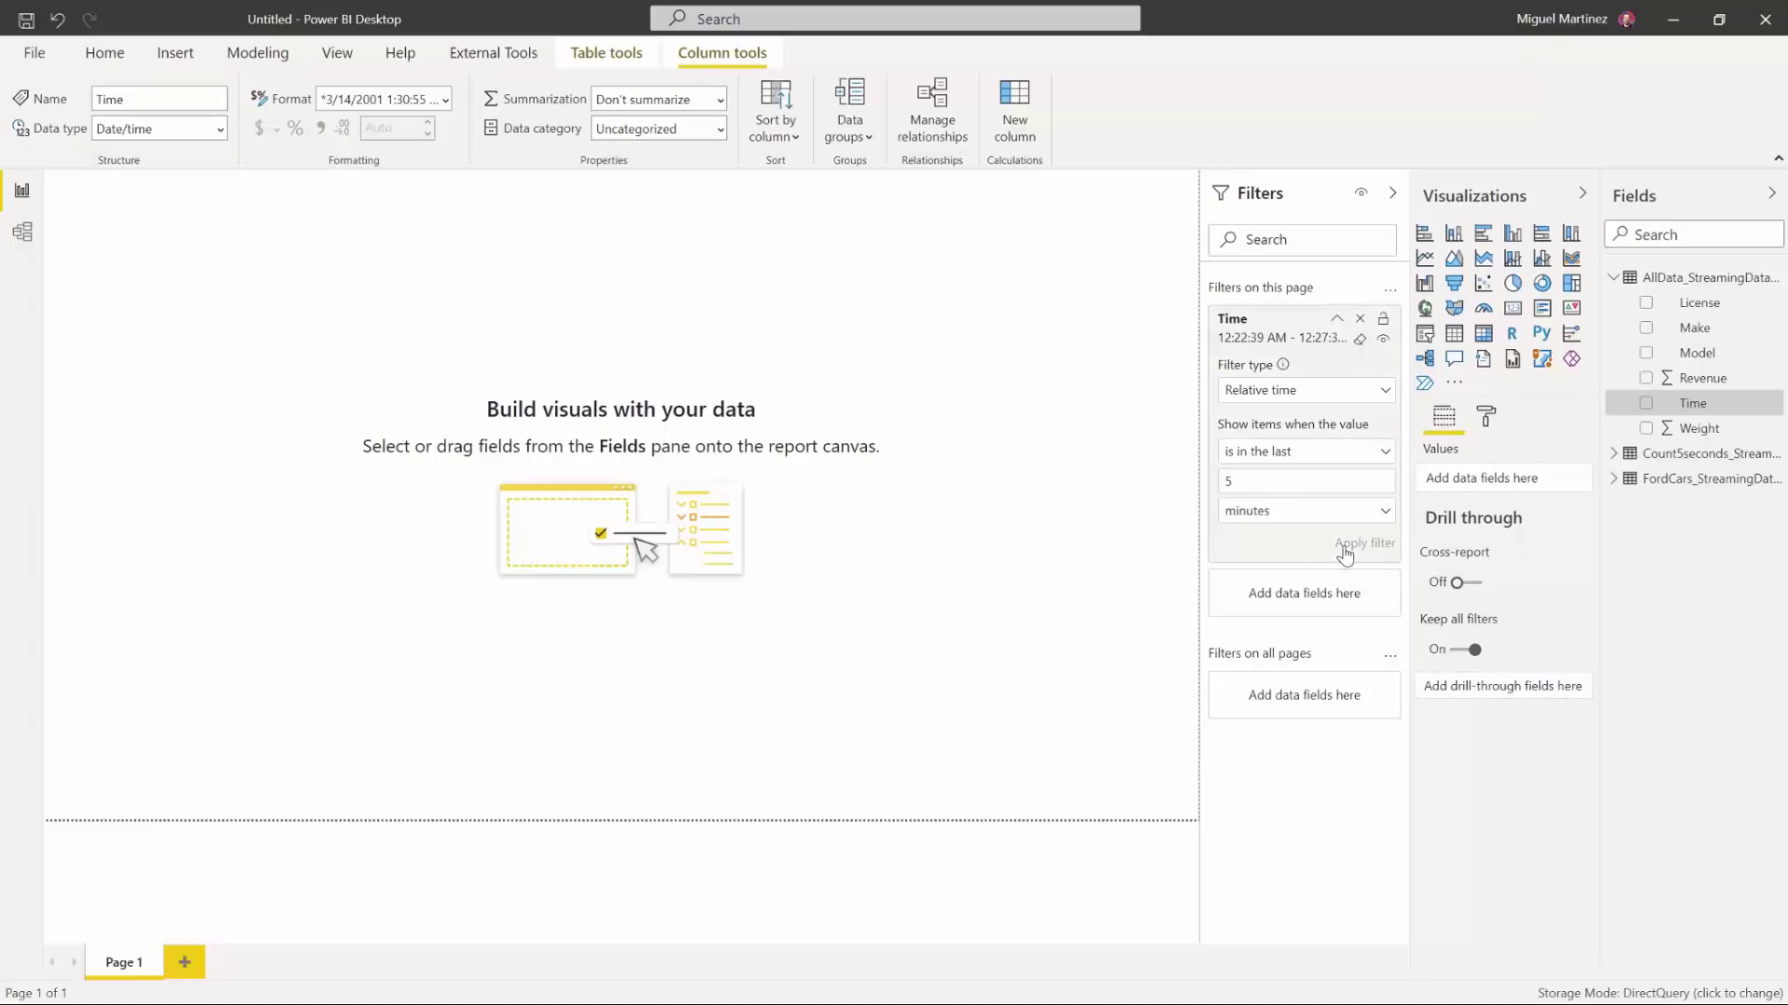
pyautogui.click(1392, 193)
# - Add a line chart of Revenue by Time, enlarge it and place it in the page's upper-left corner
pyautogui.click(1424, 258)
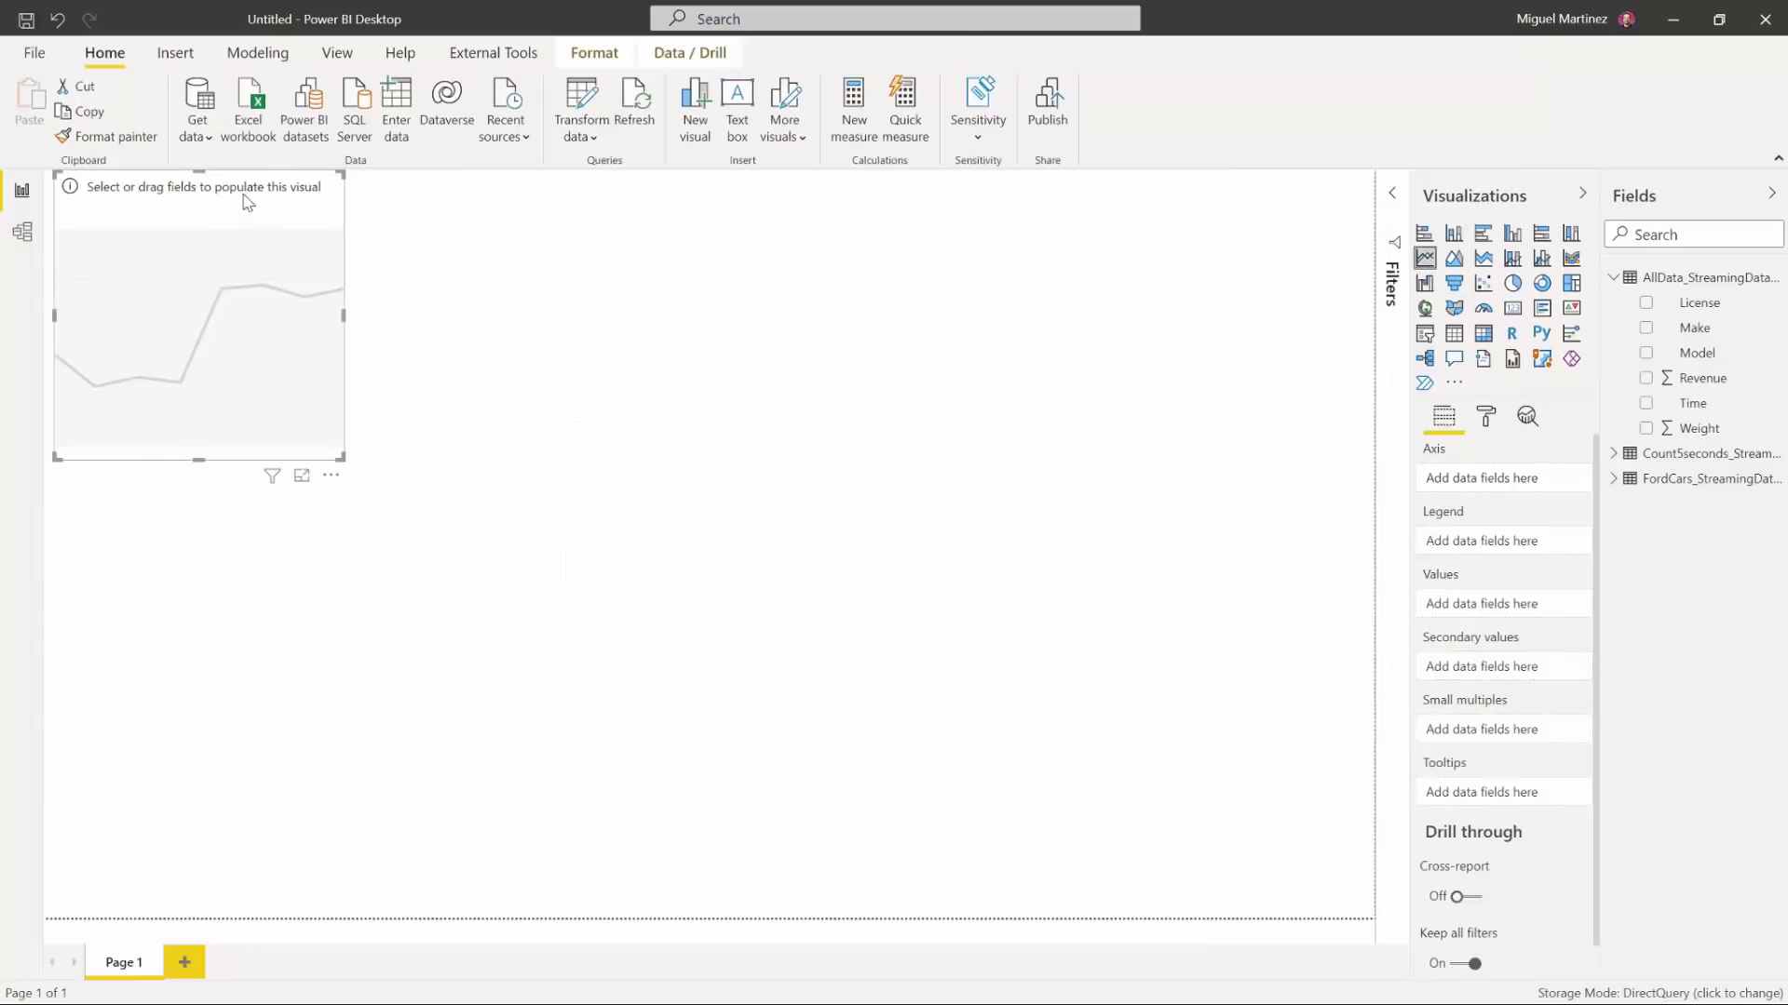
pyautogui.moveTo(247, 192); pyautogui.dragTo(458, 299)
pyautogui.moveTo(558, 583); pyautogui.dragTo(926, 622)
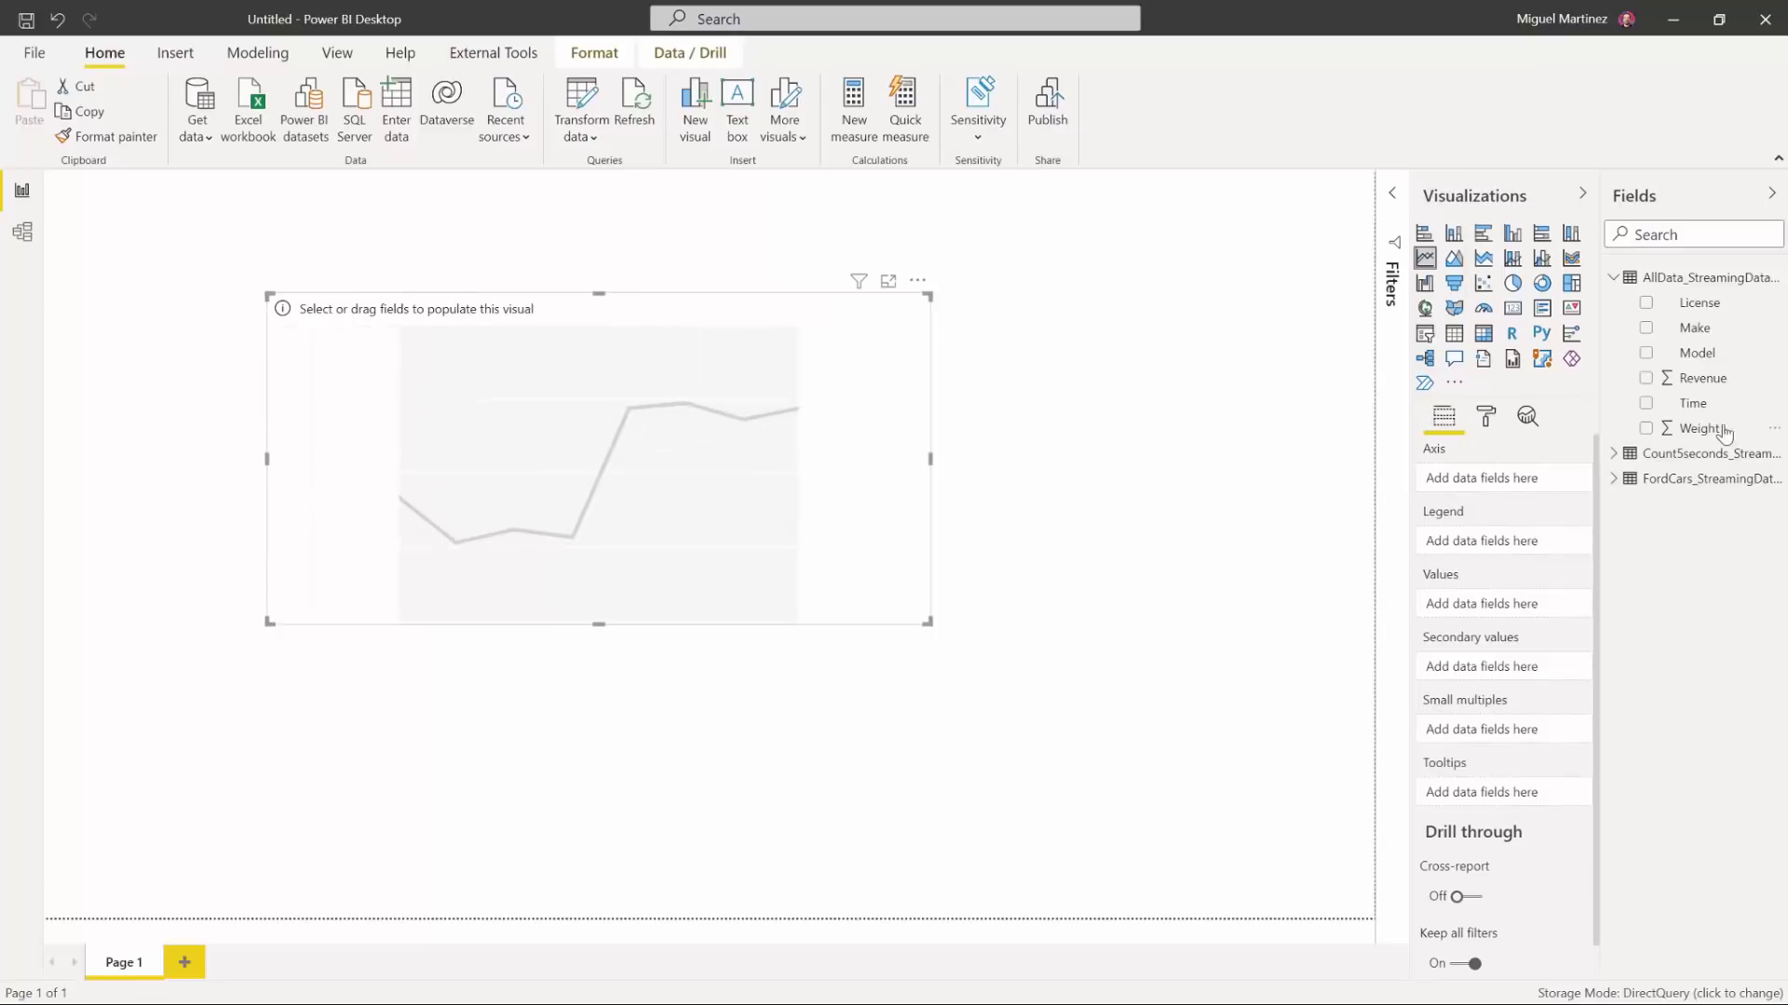
pyautogui.moveTo(1693, 403); pyautogui.dragTo(1477, 614)
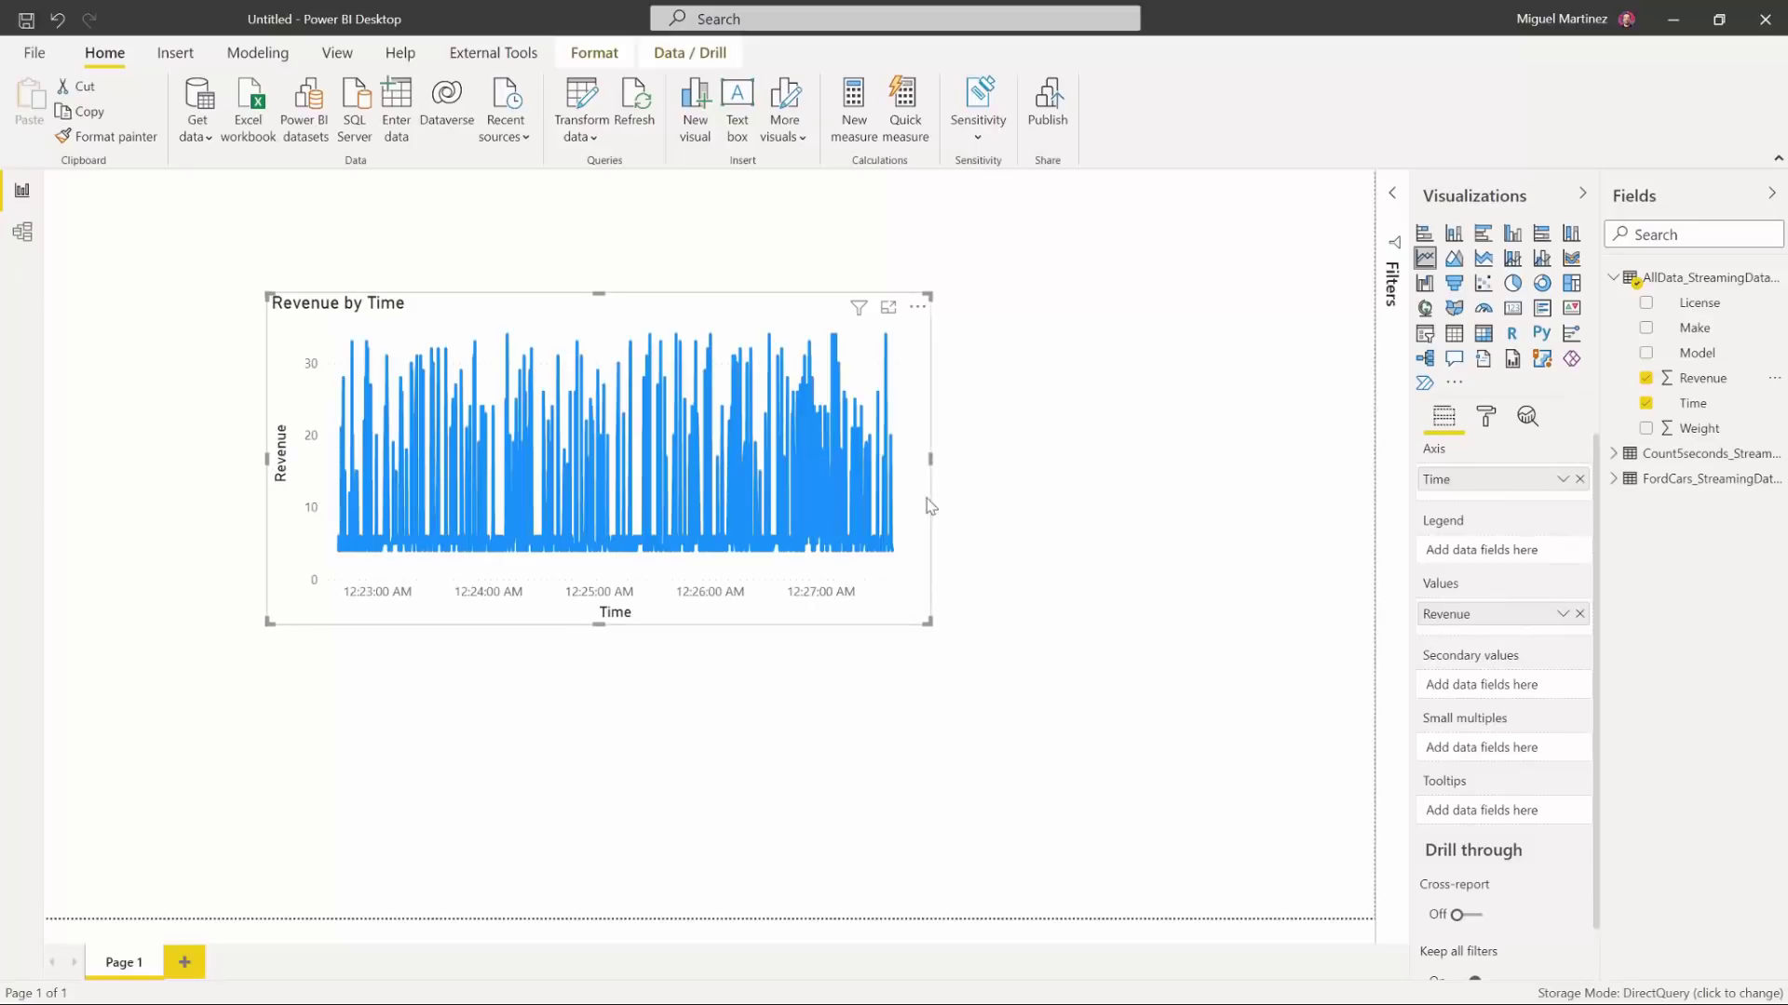
pyautogui.moveTo(930, 461); pyautogui.dragTo(1059, 460)
pyautogui.moveTo(612, 314); pyautogui.dragTo(411, 207)
pyautogui.click(1361, 355)
# - Add a small card beside the line chart showing the Count of License
pyautogui.click(1511, 311)
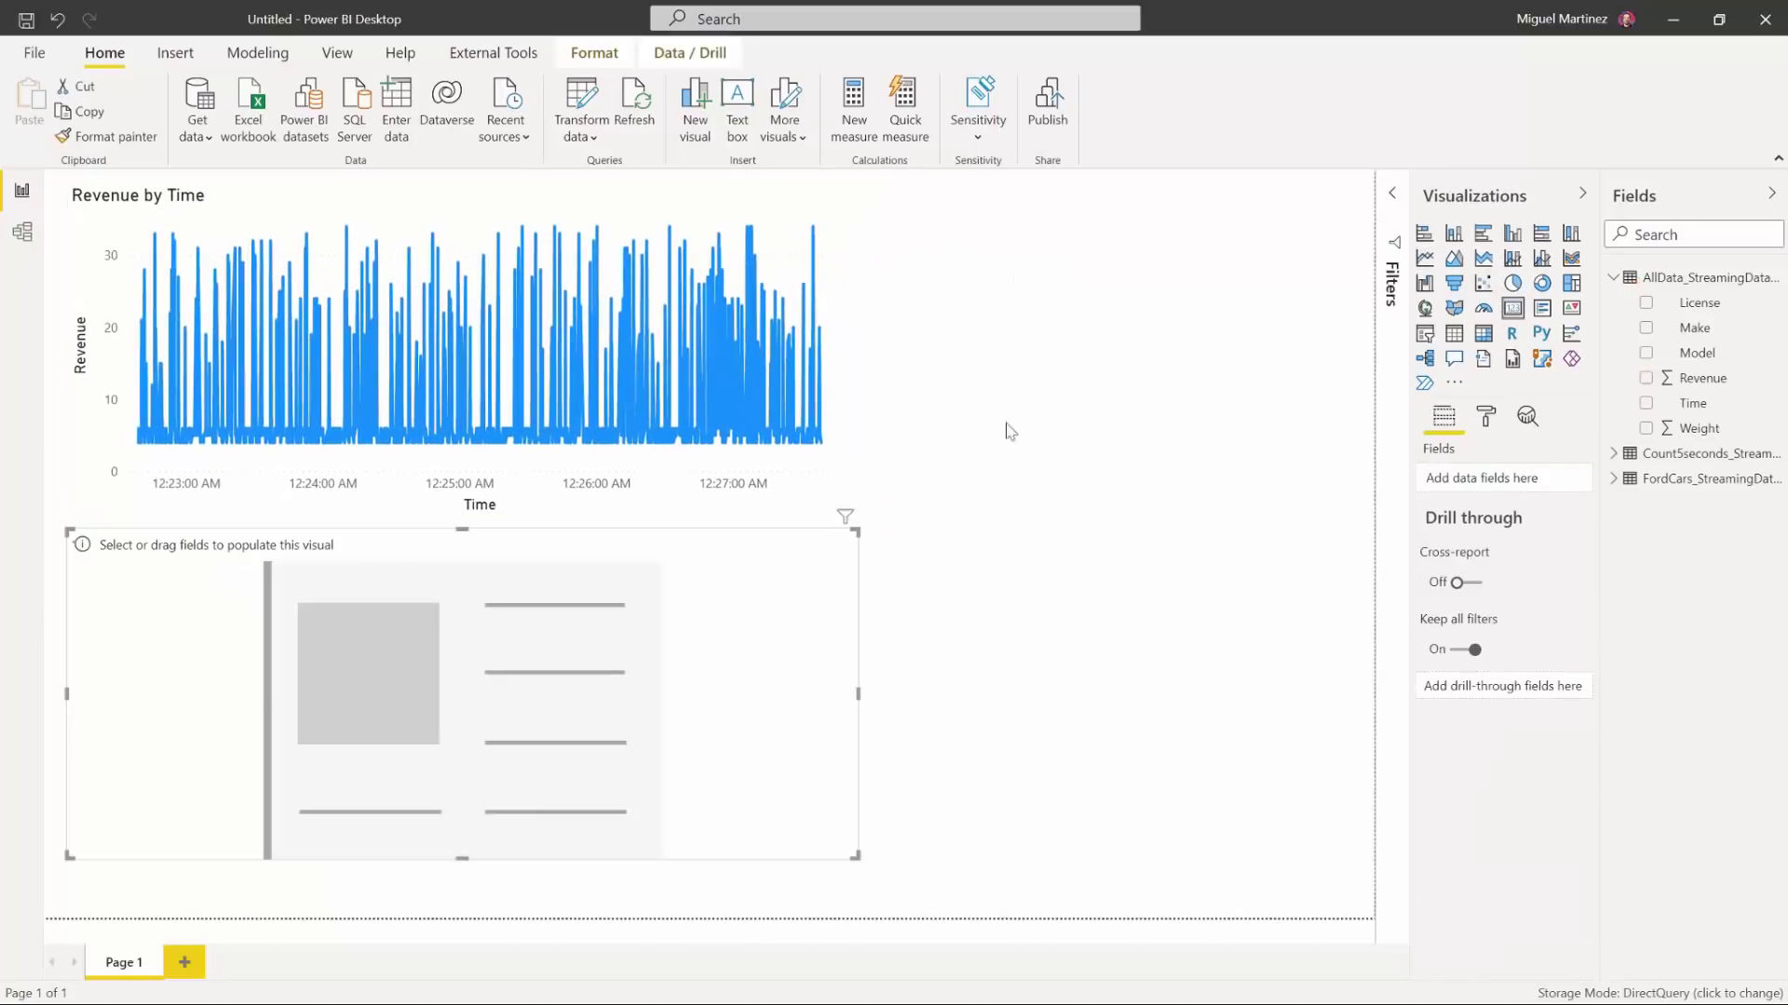
pyautogui.moveTo(841, 862); pyautogui.dragTo(365, 710)
pyautogui.moveTo(296, 572); pyautogui.dragTo(1179, 244)
pyautogui.moveTo(1725, 316); pyautogui.dragTo(1513, 479)
pyautogui.click(1563, 481)
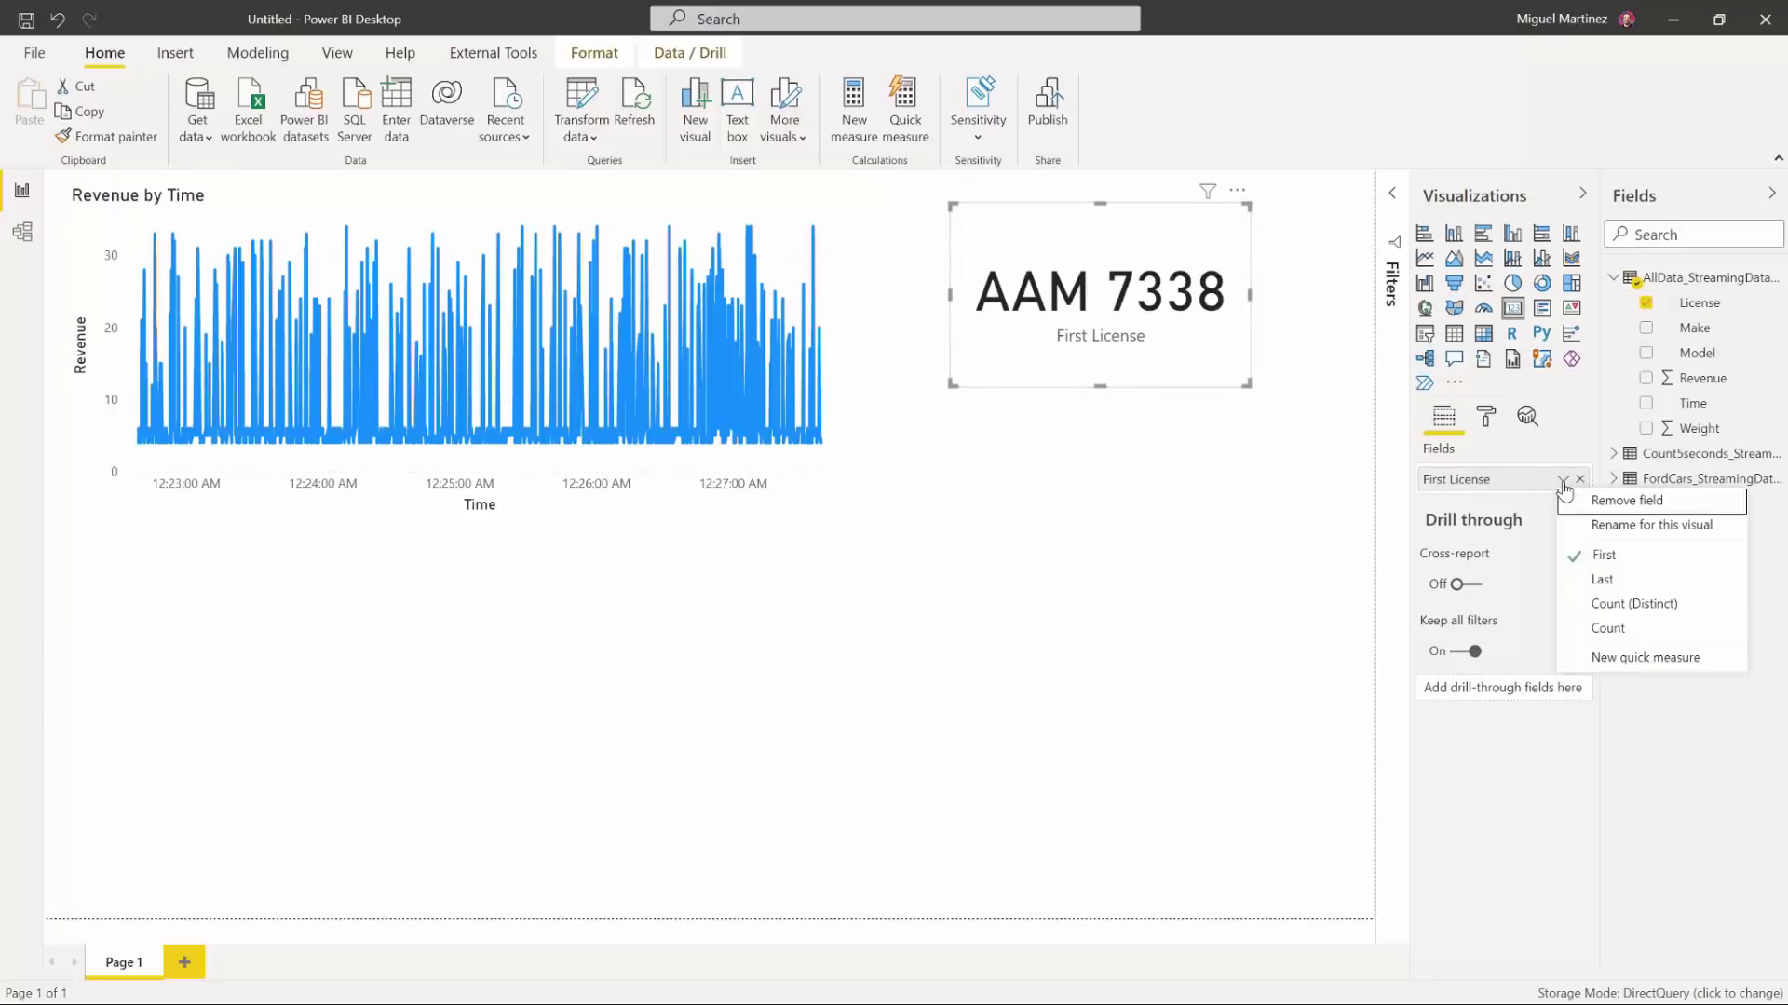
pyautogui.click(1639, 627)
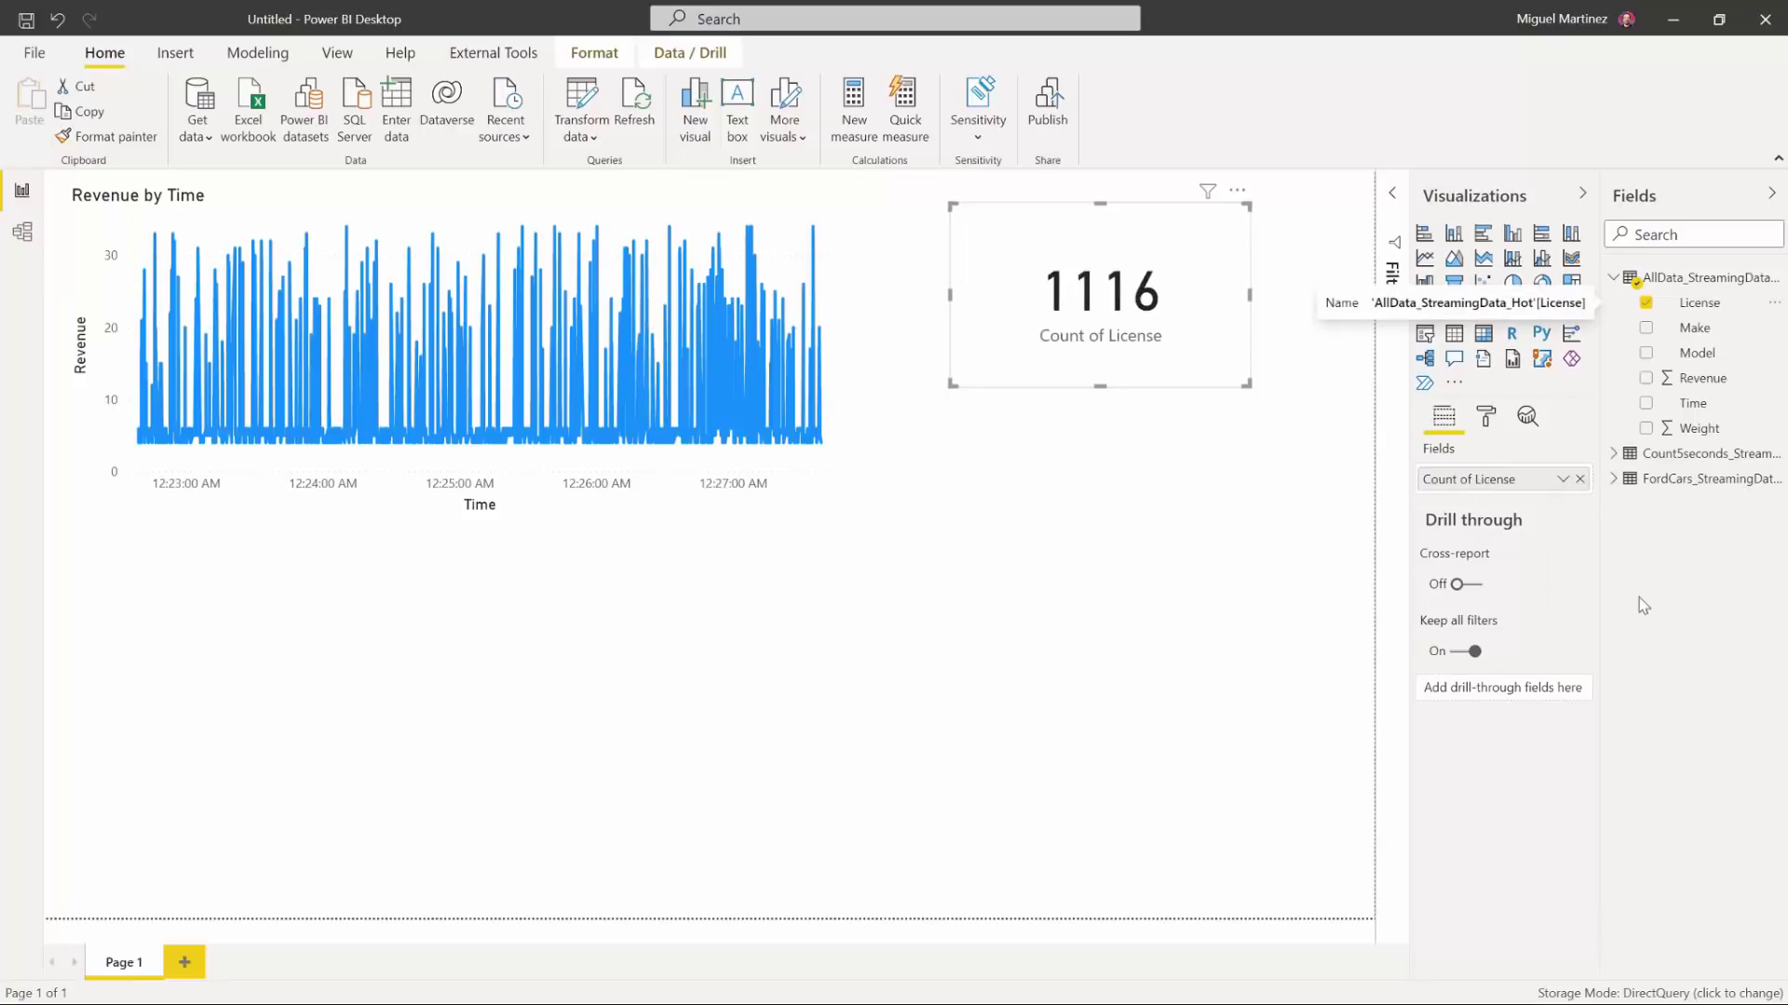
# - Turn on automatic page refresh for the report page and set it to every 1 second
pyautogui.click(1214, 567)
pyautogui.click(1486, 416)
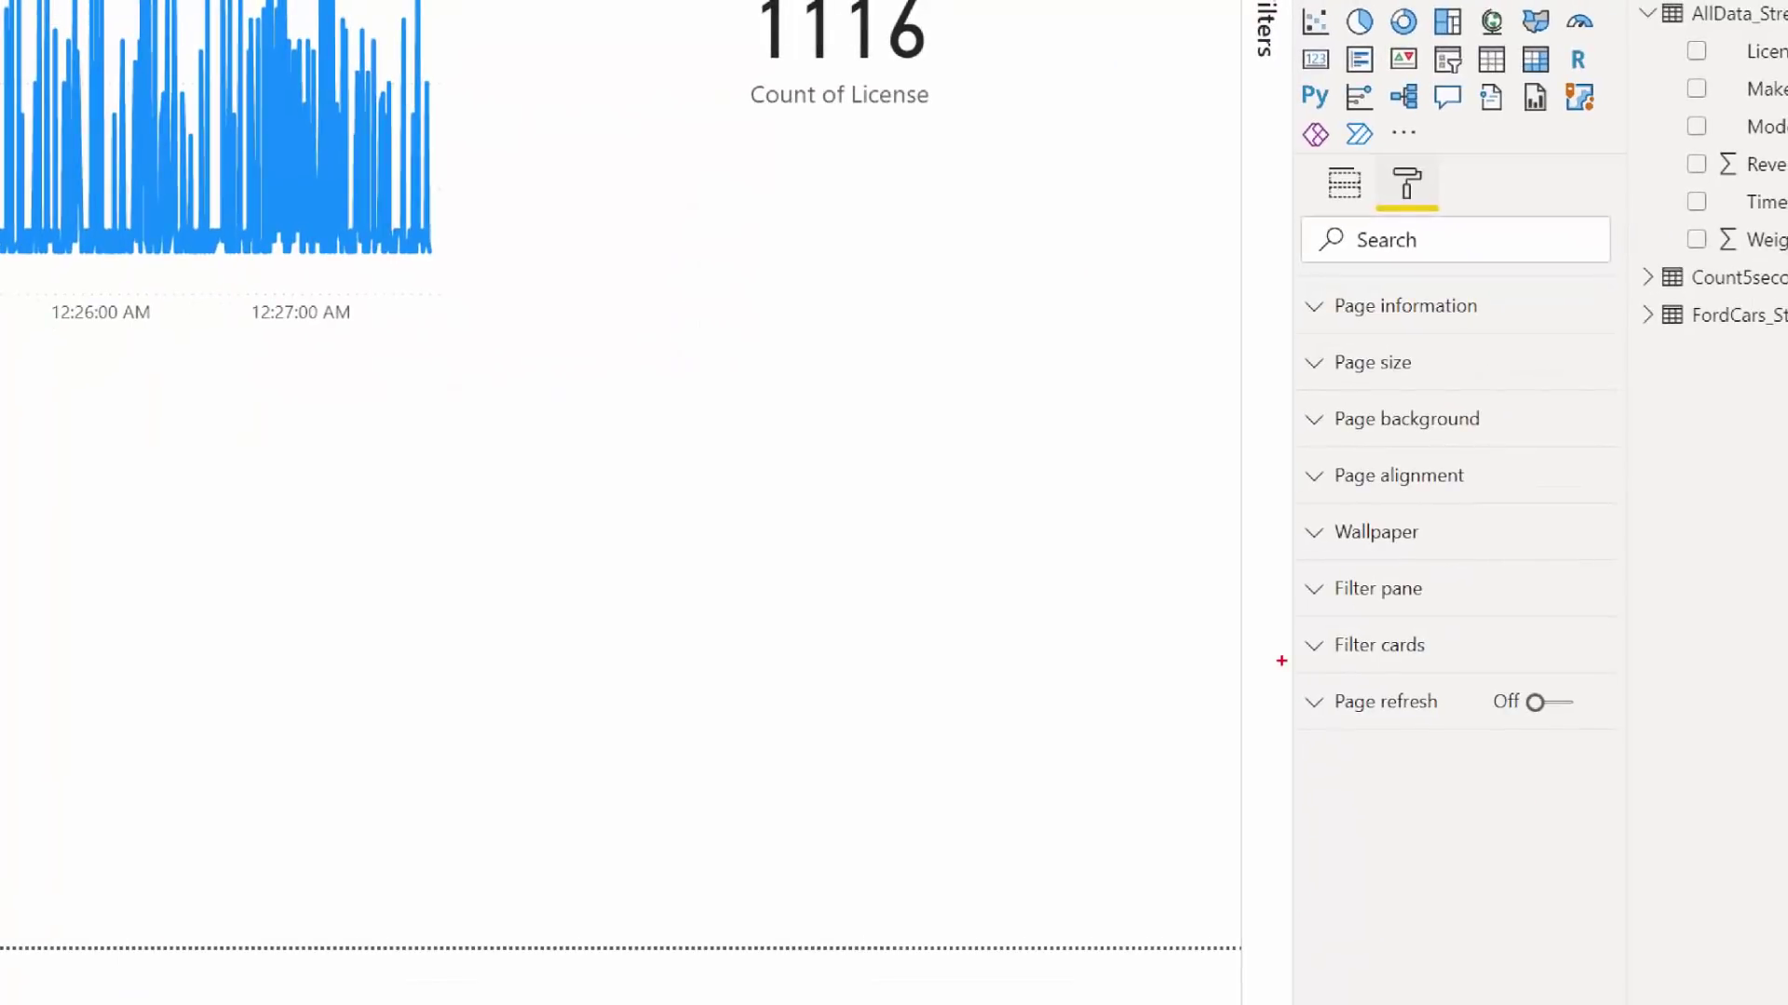
pyautogui.moveTo(1282, 661); pyautogui.dragTo(1653, 760)
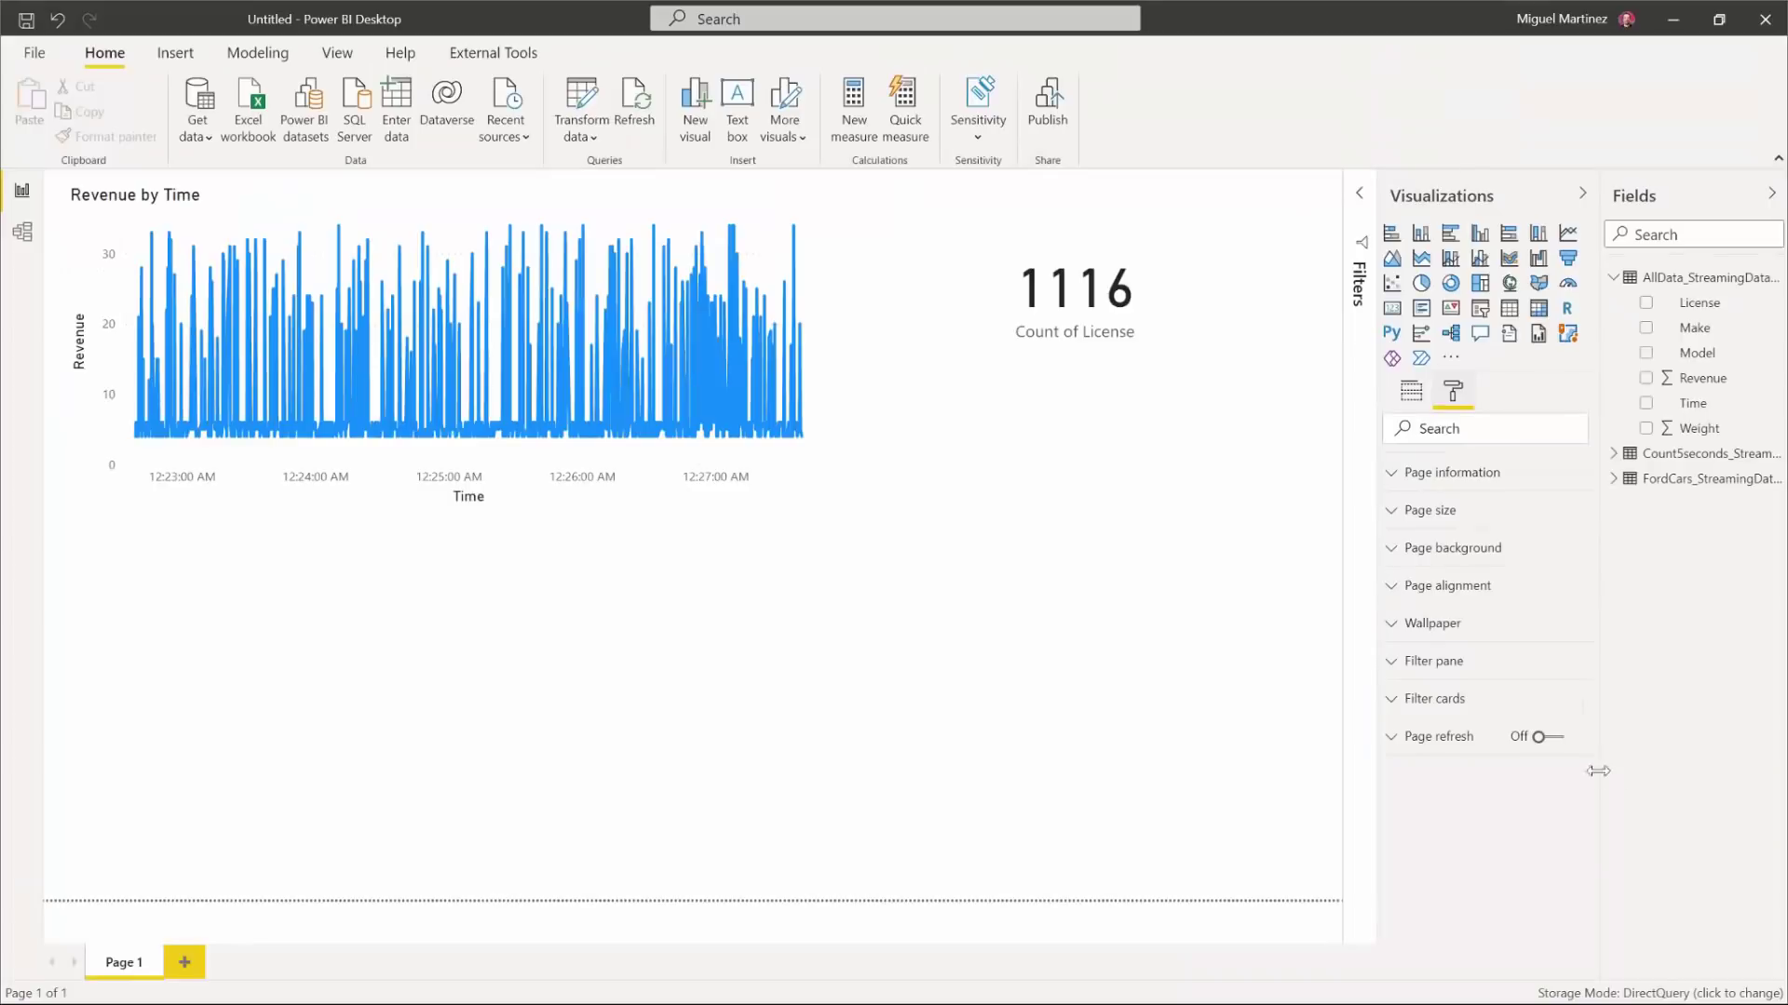
pyautogui.click(1346, 704)
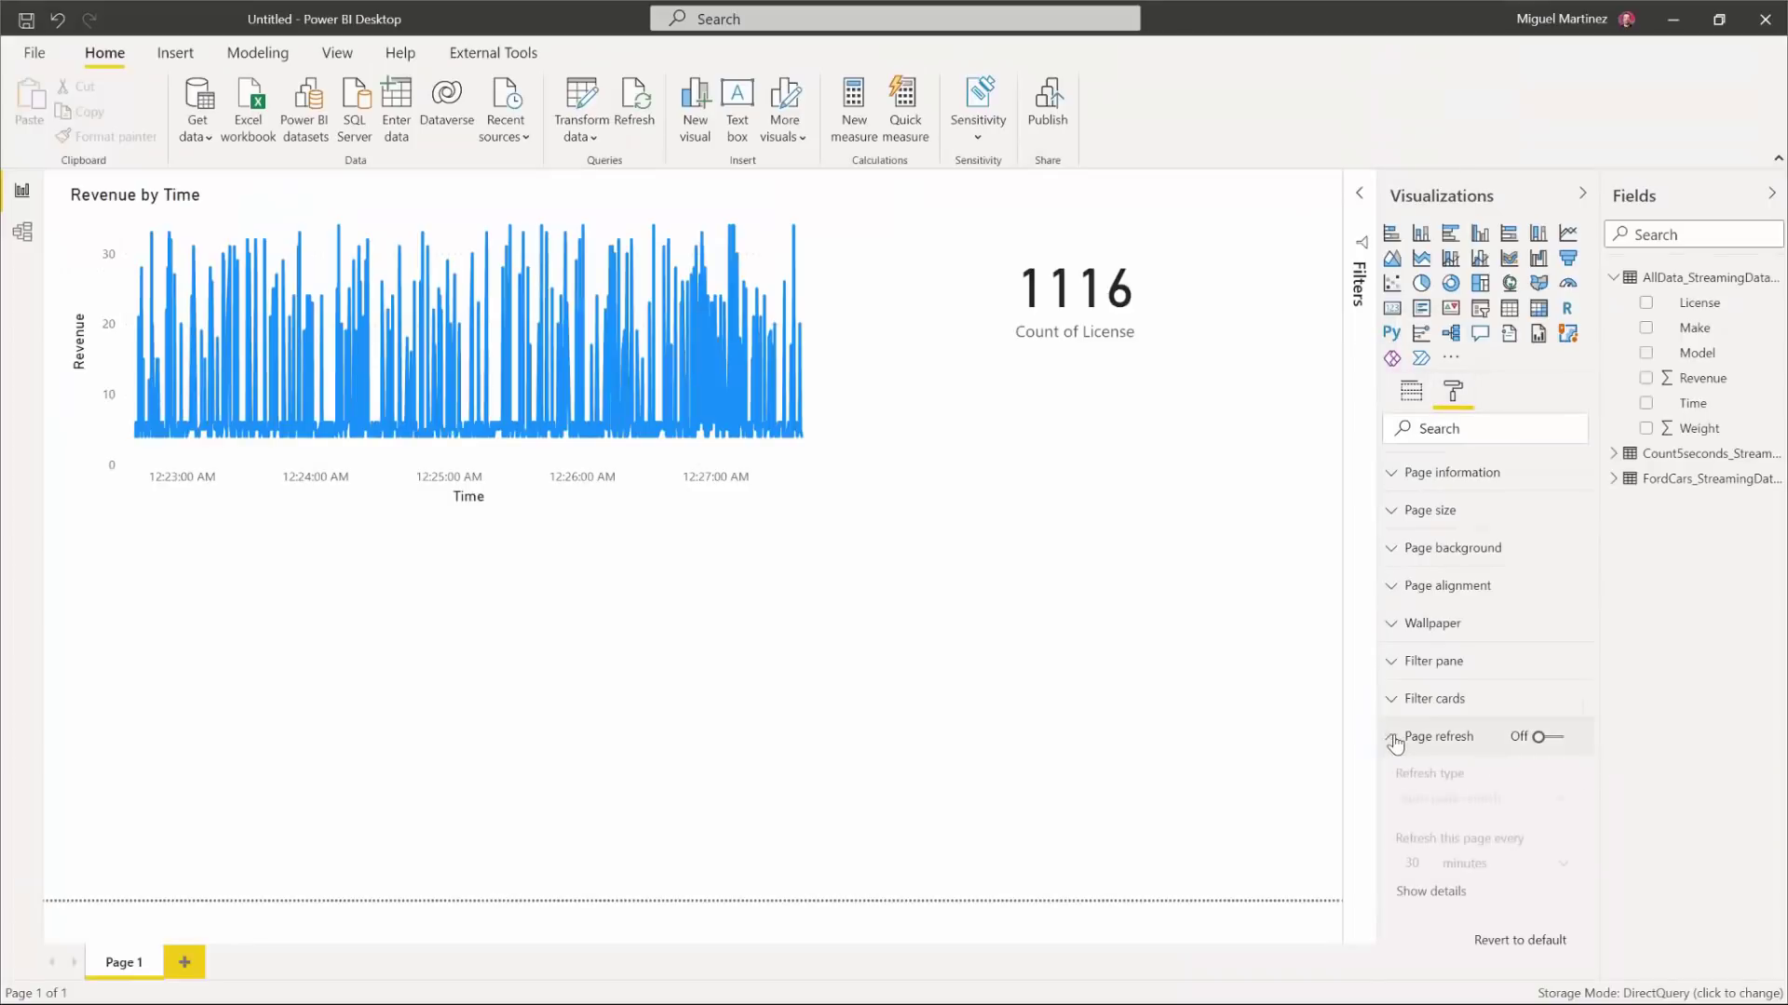
pyautogui.click(1545, 737)
pyautogui.doubleClick(1406, 863)
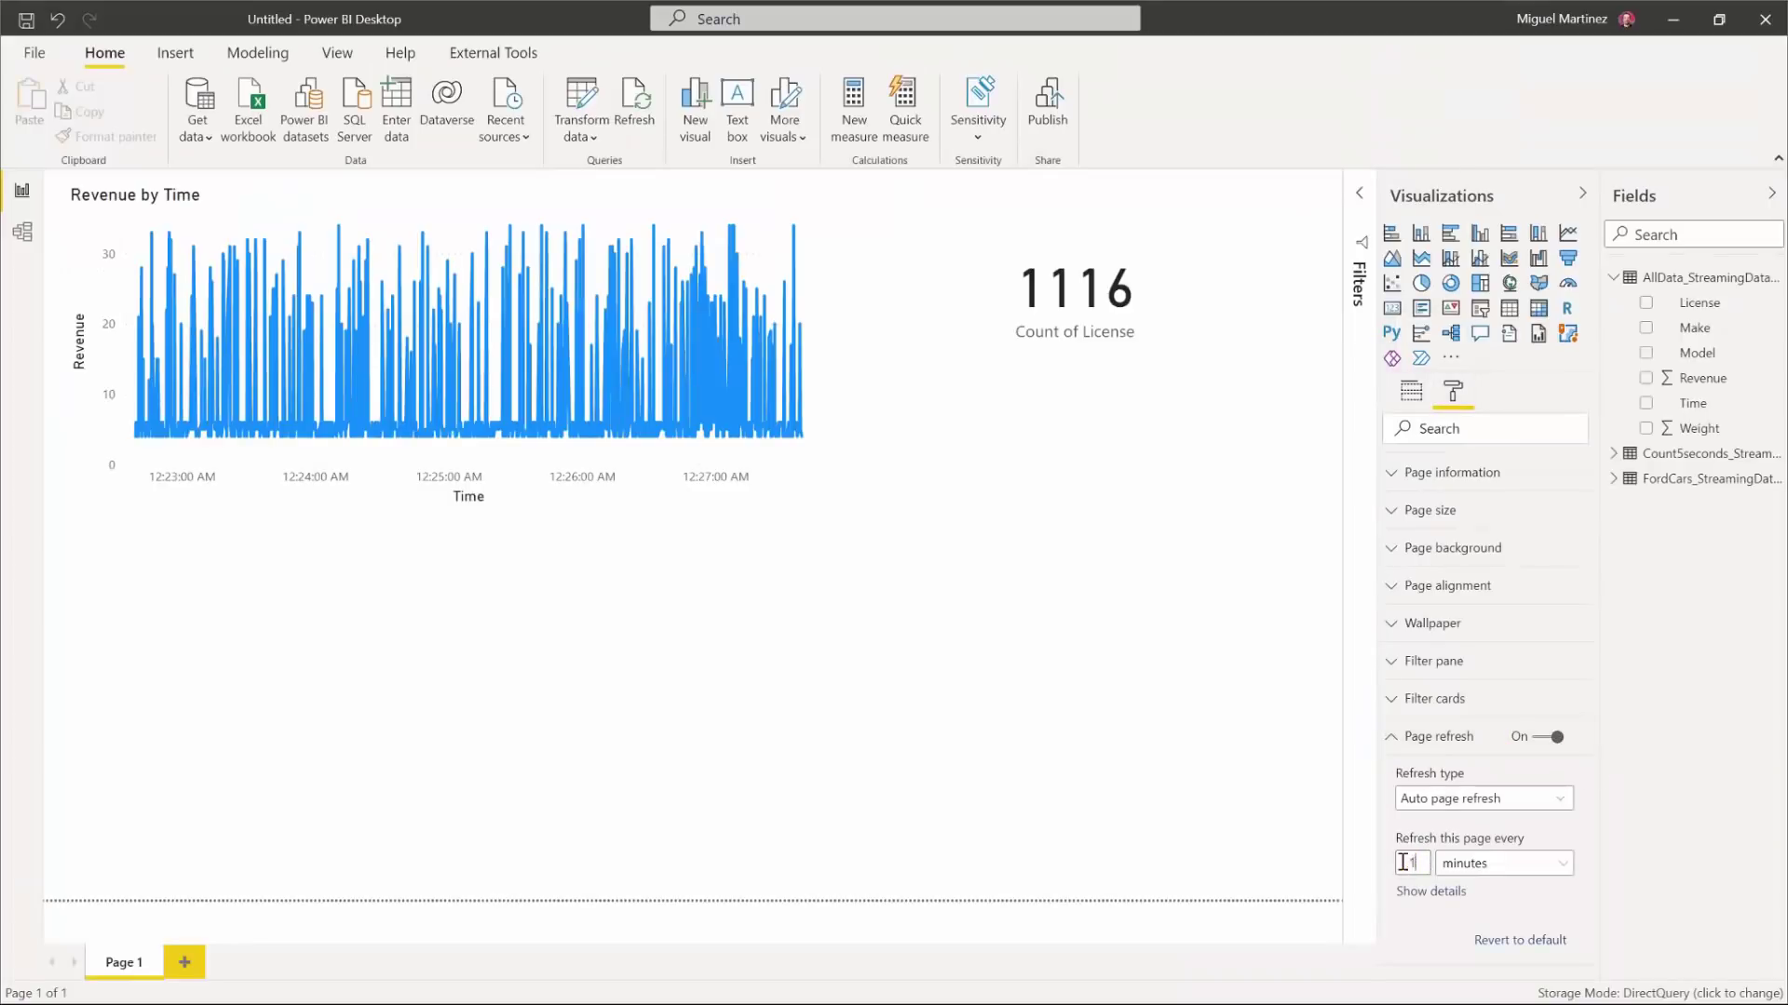
pyautogui.write('1')
pyautogui.click(1500, 863)
pyautogui.click(1476, 769)
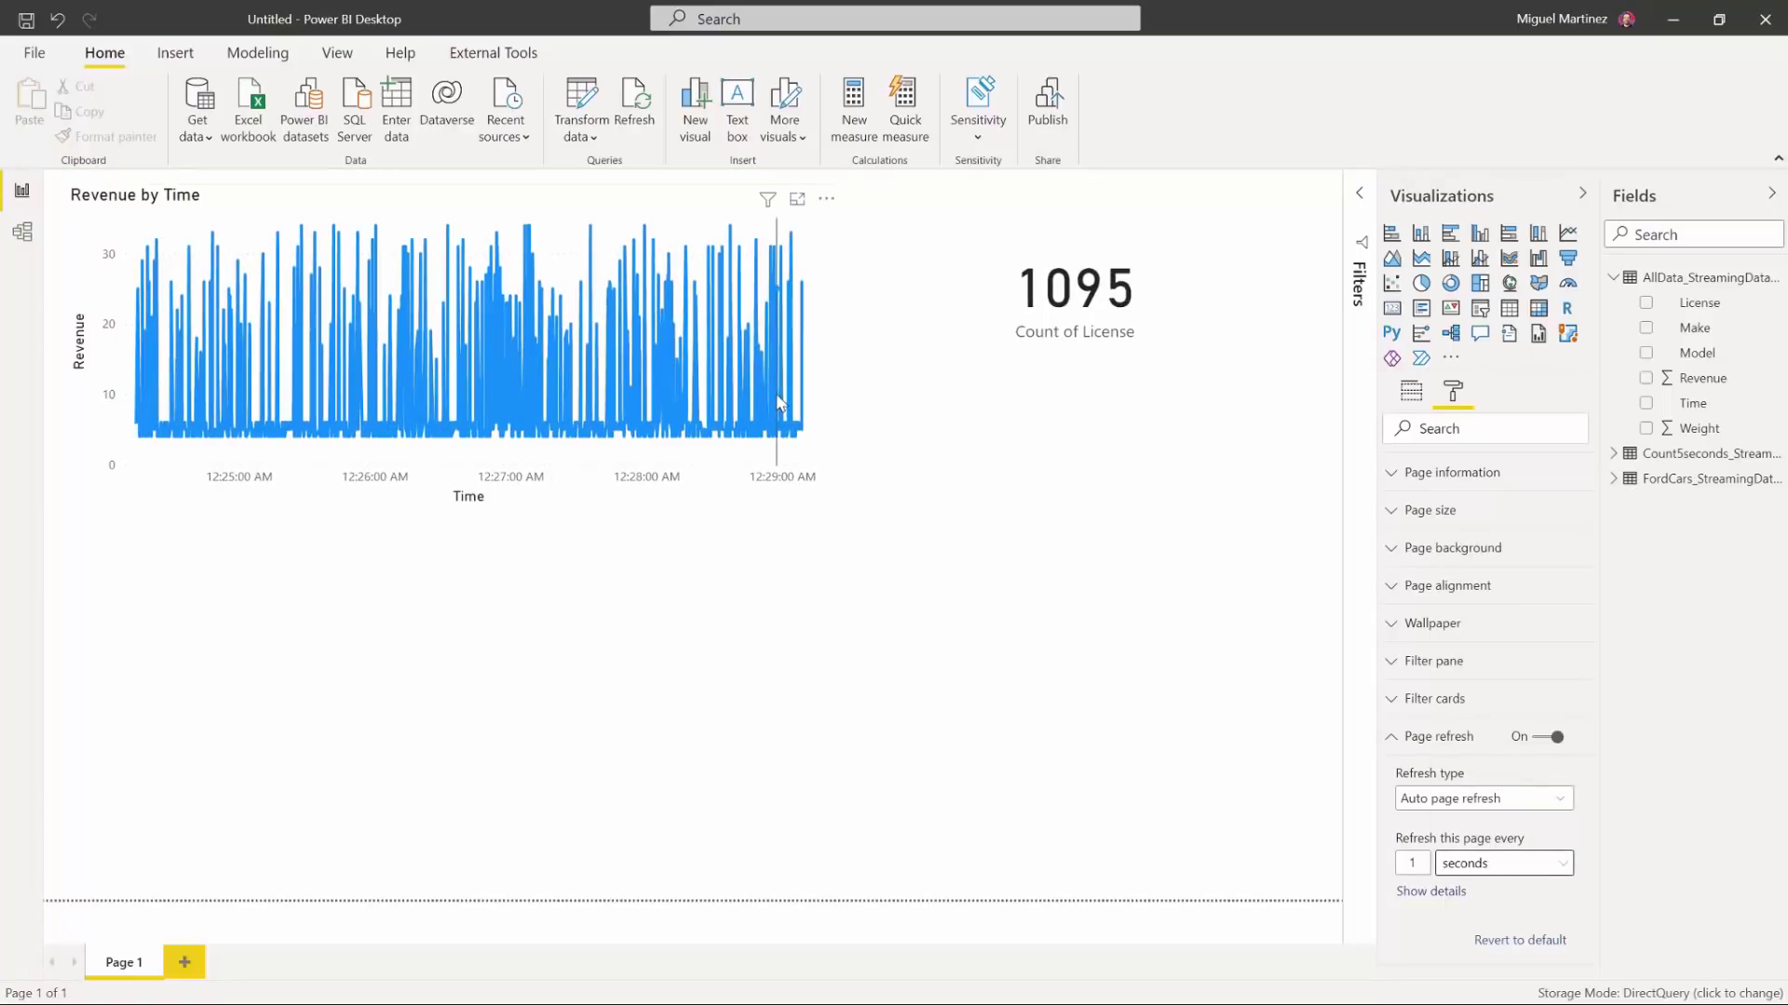
# - Change the page's relative time filter on Time to the last 3 minutes and apply it
pyautogui.click(1360, 279)
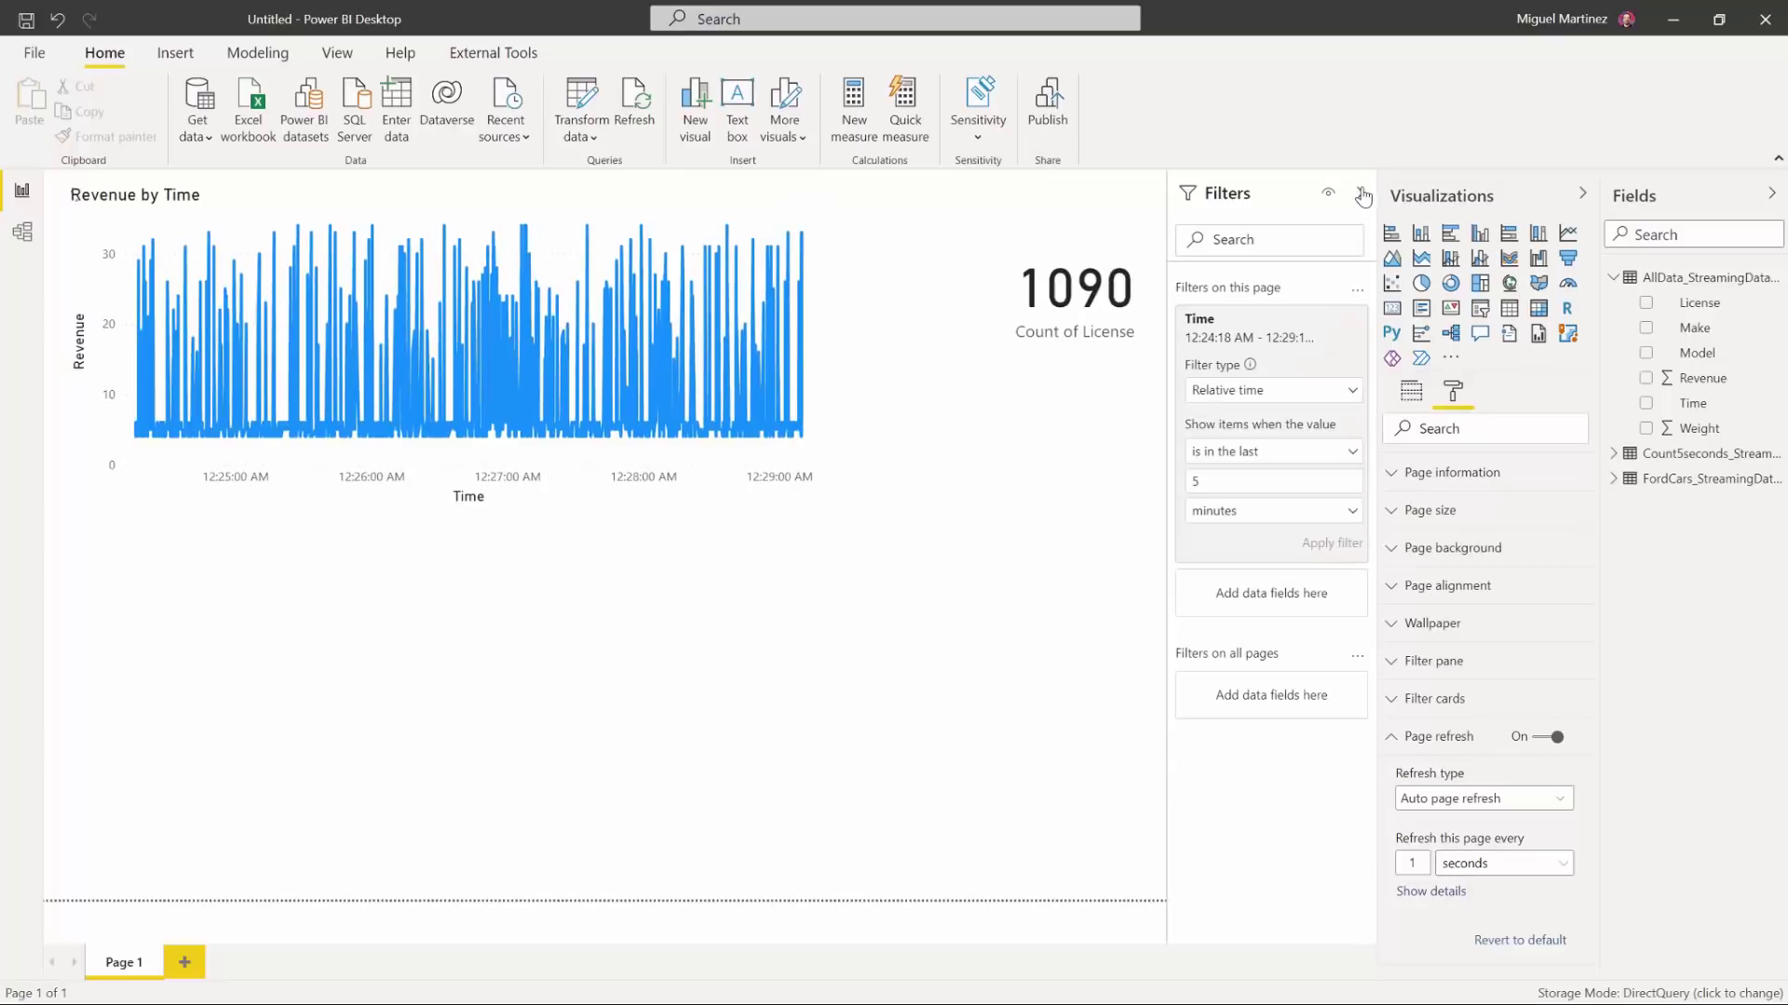
pyautogui.doubleClick(1191, 480)
pyautogui.write('3')
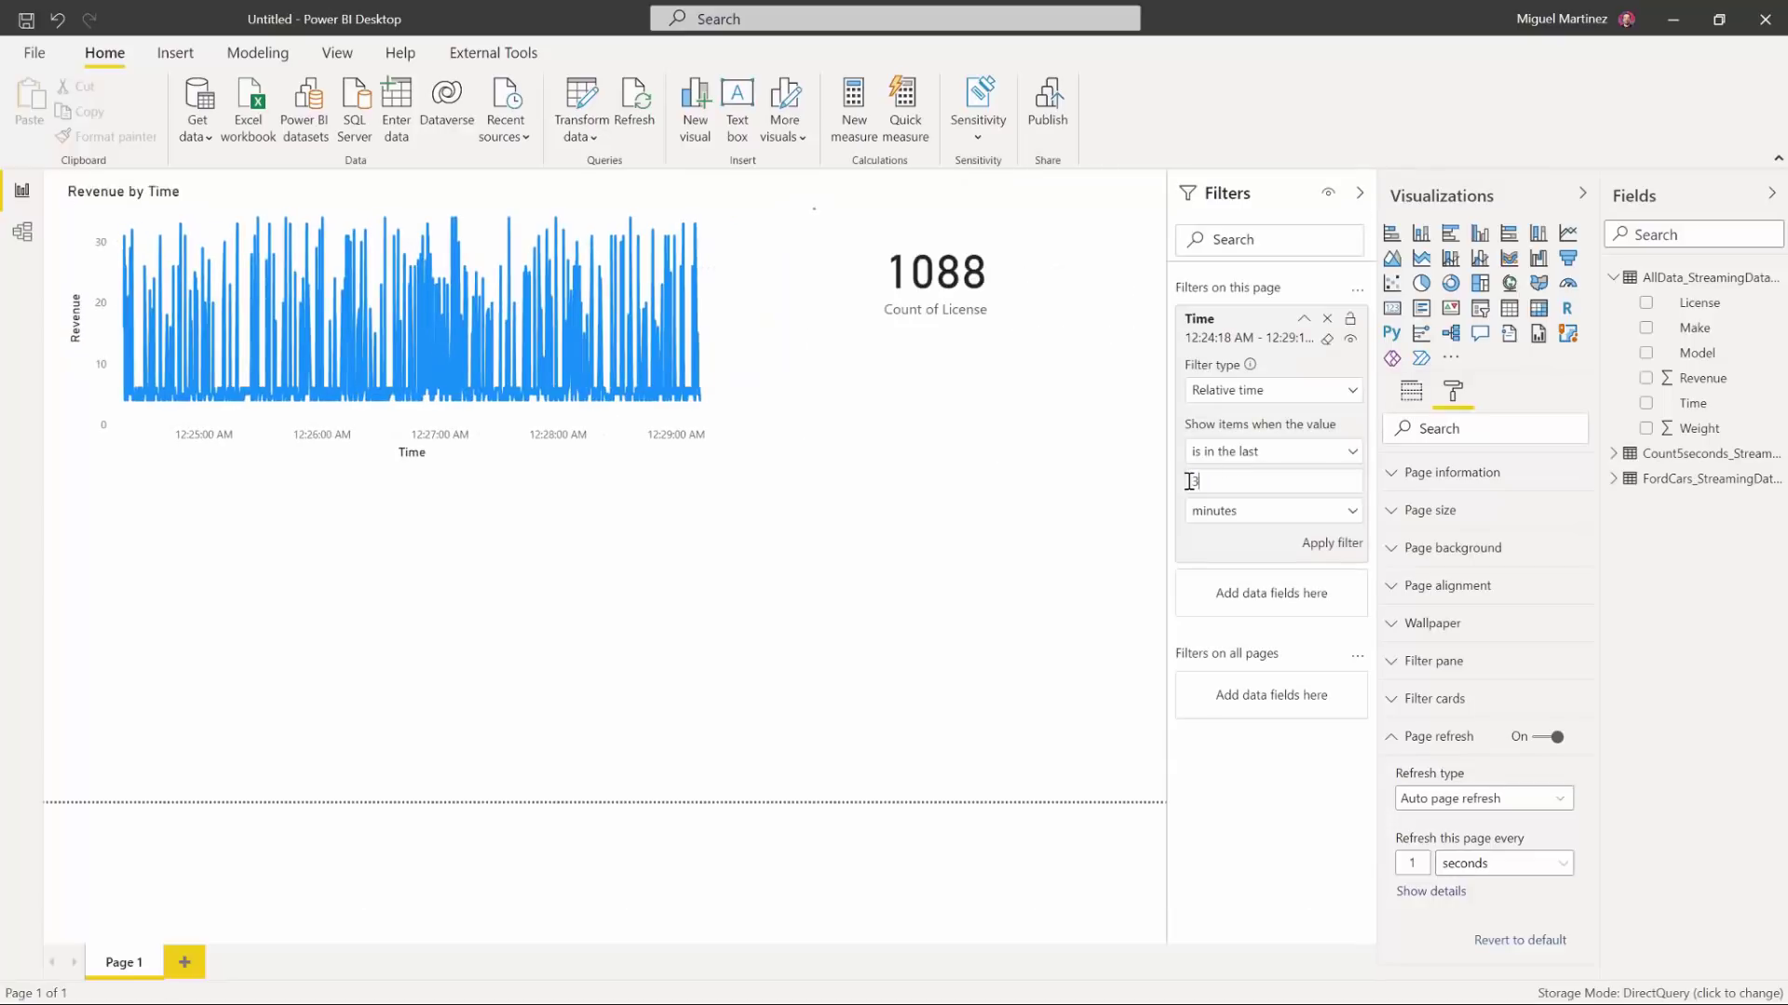
pyautogui.click(1331, 543)
pyautogui.click(1359, 193)
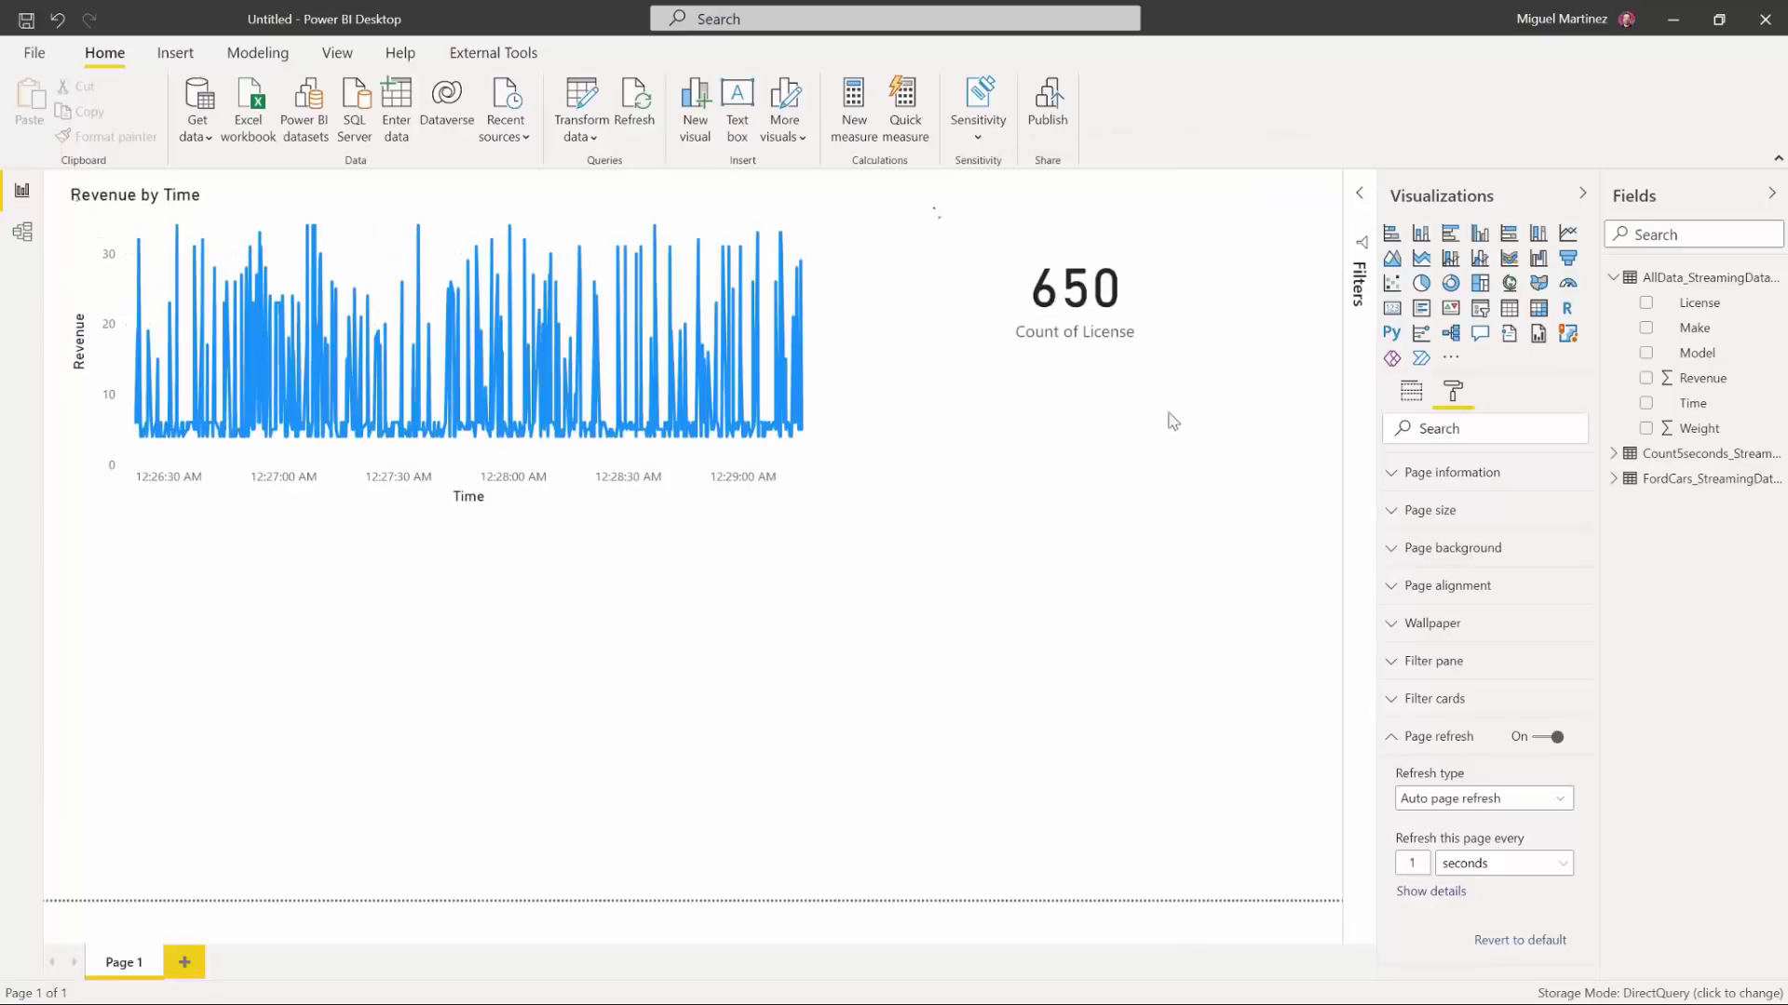